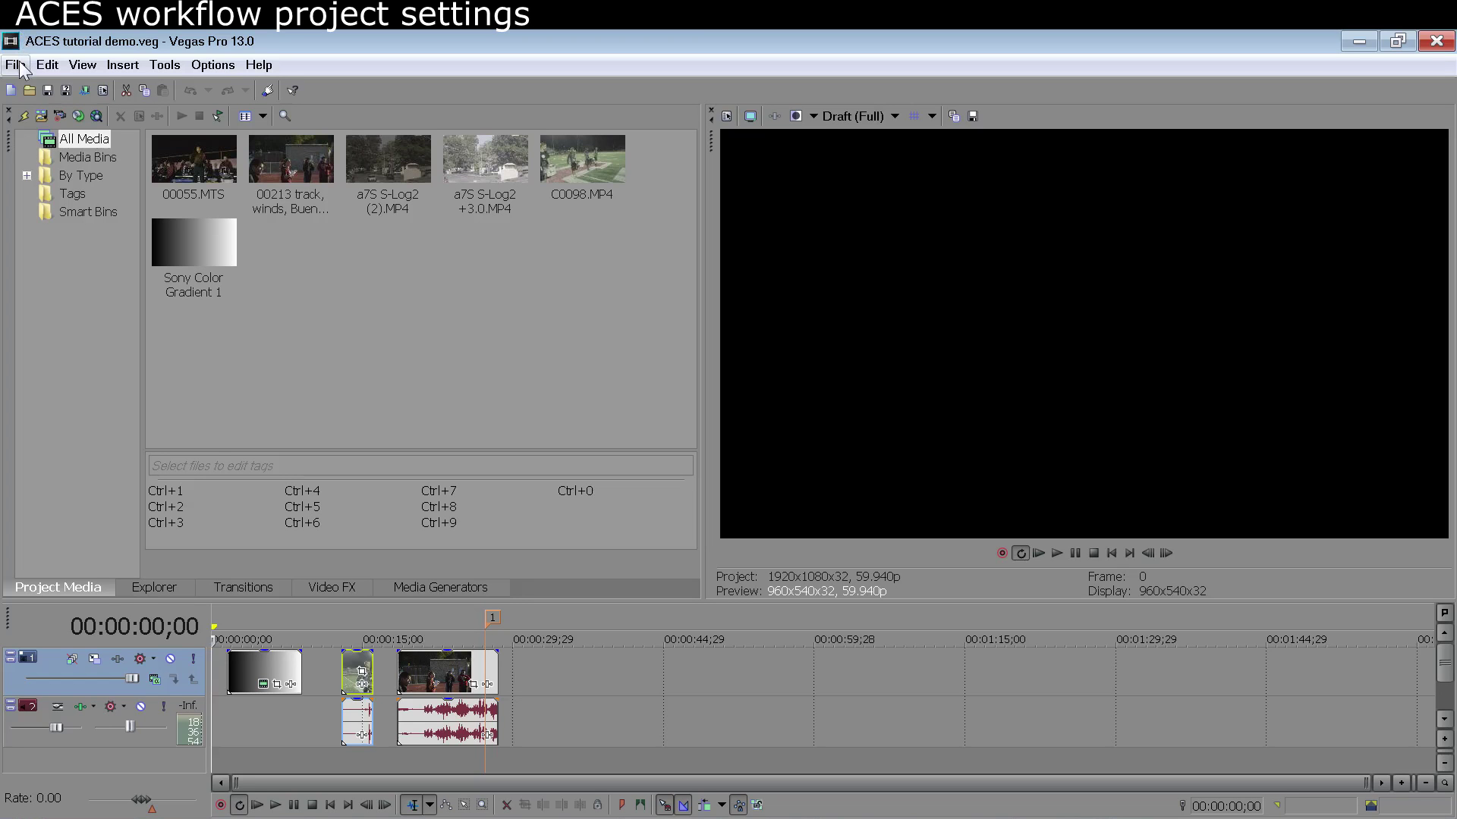
- Configure the project video for 32-bit floating point (full range), 2.222 (Video) compositing gamma and the ACES RRT (sRGB PC monitor preview) view transform
left_click(16, 65)
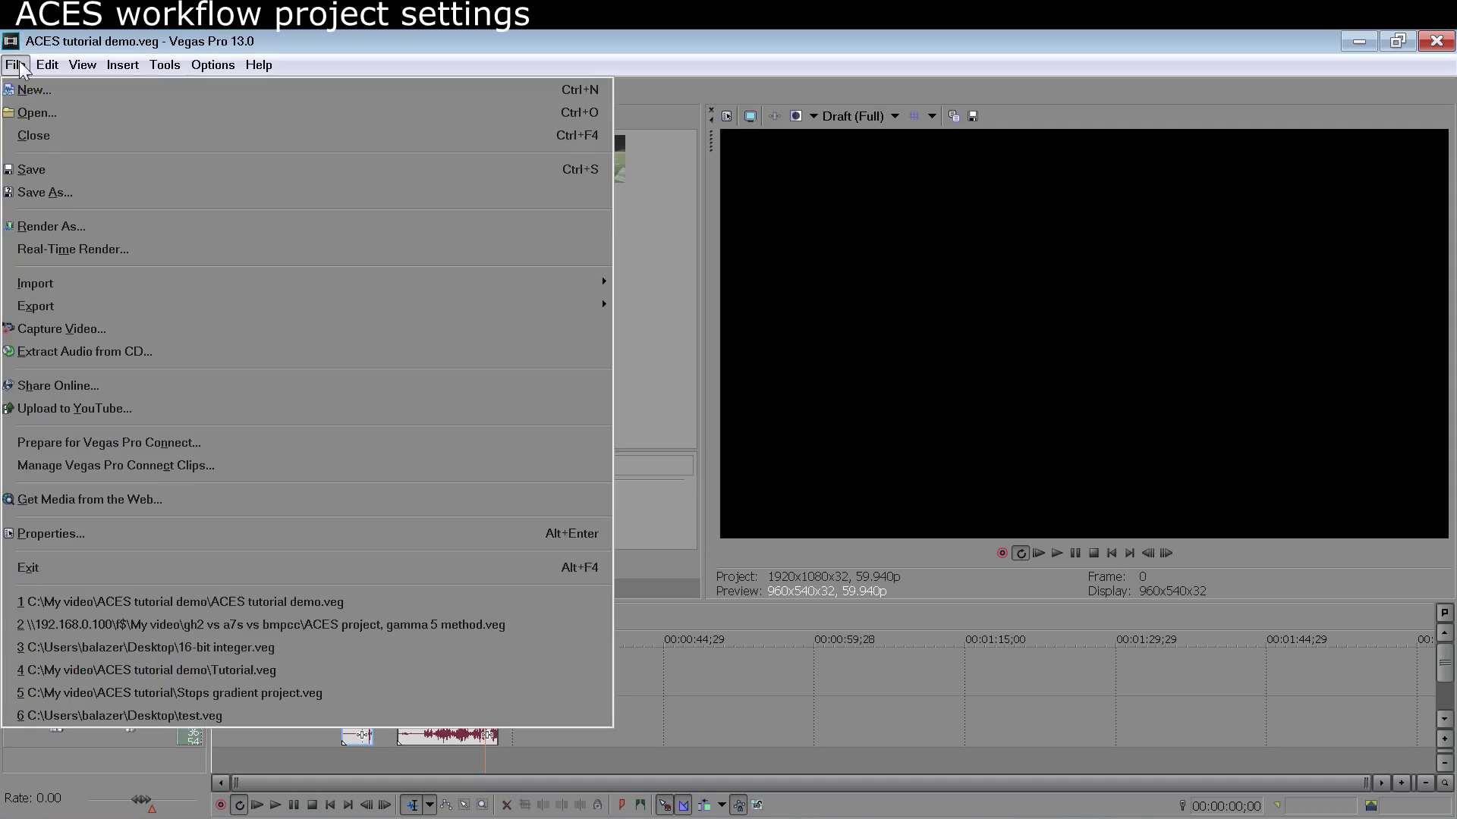
left_click(38, 531)
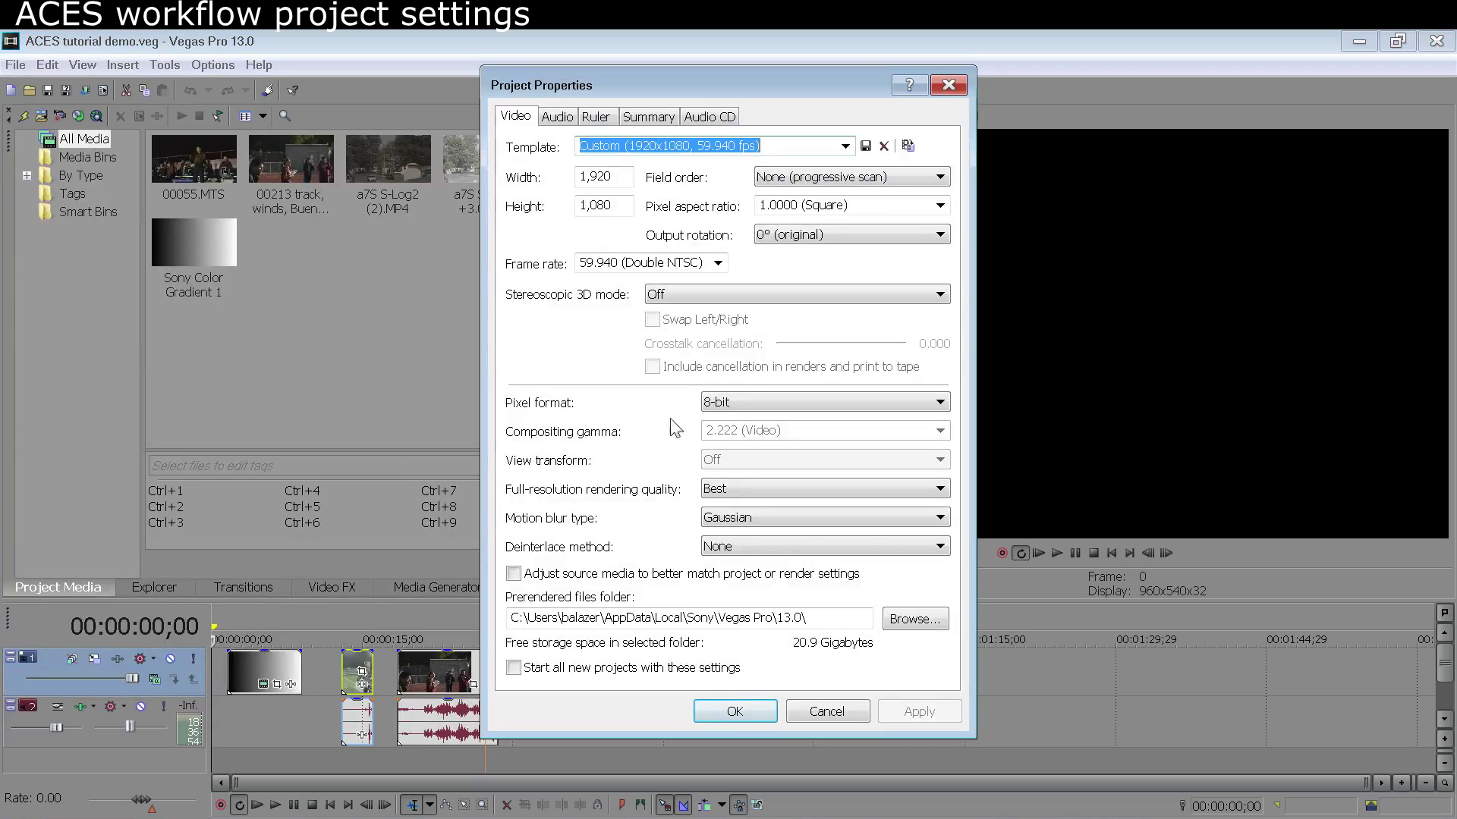
left_click(731, 408)
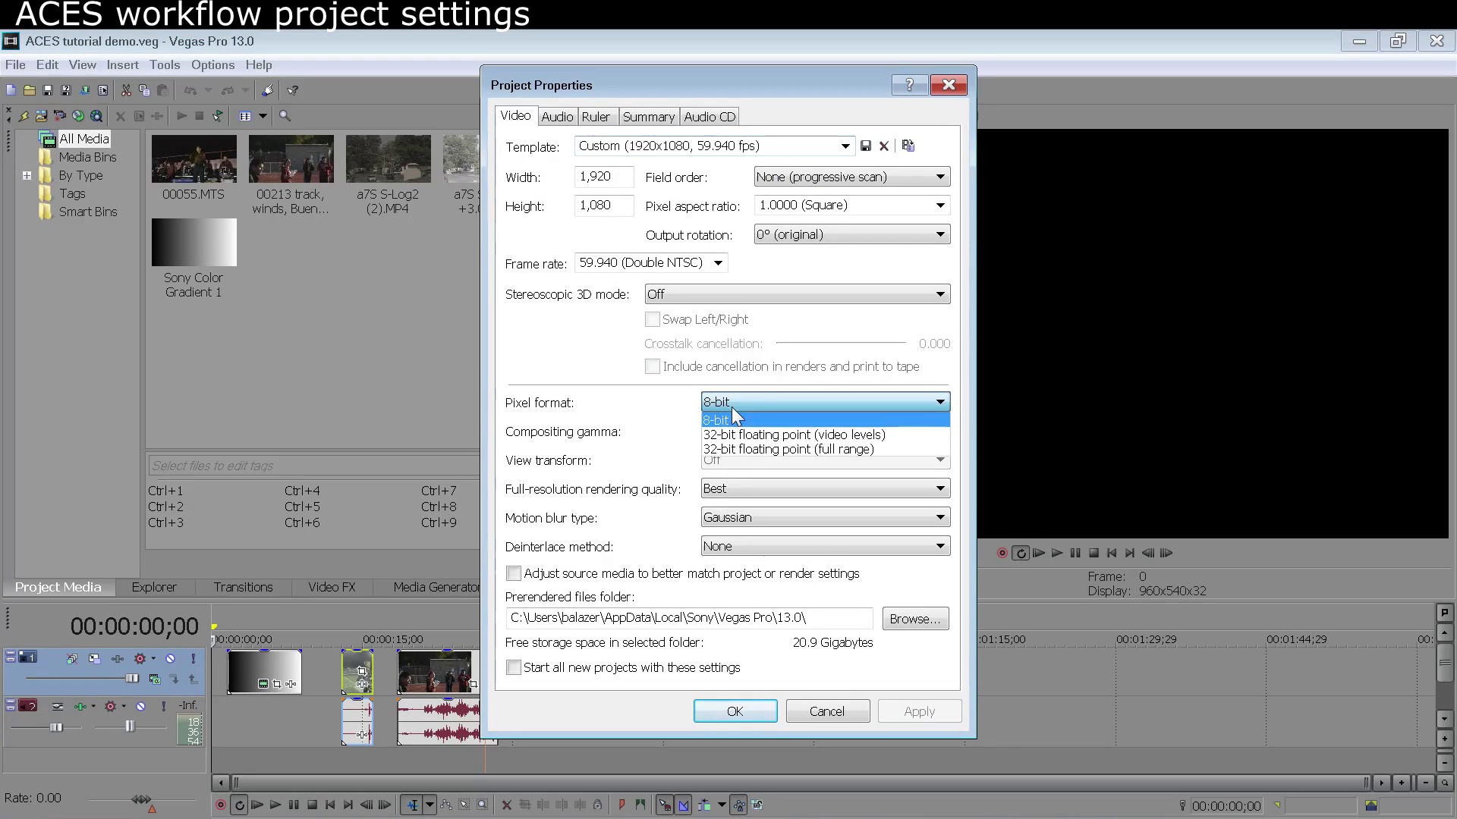
left_click(753, 448)
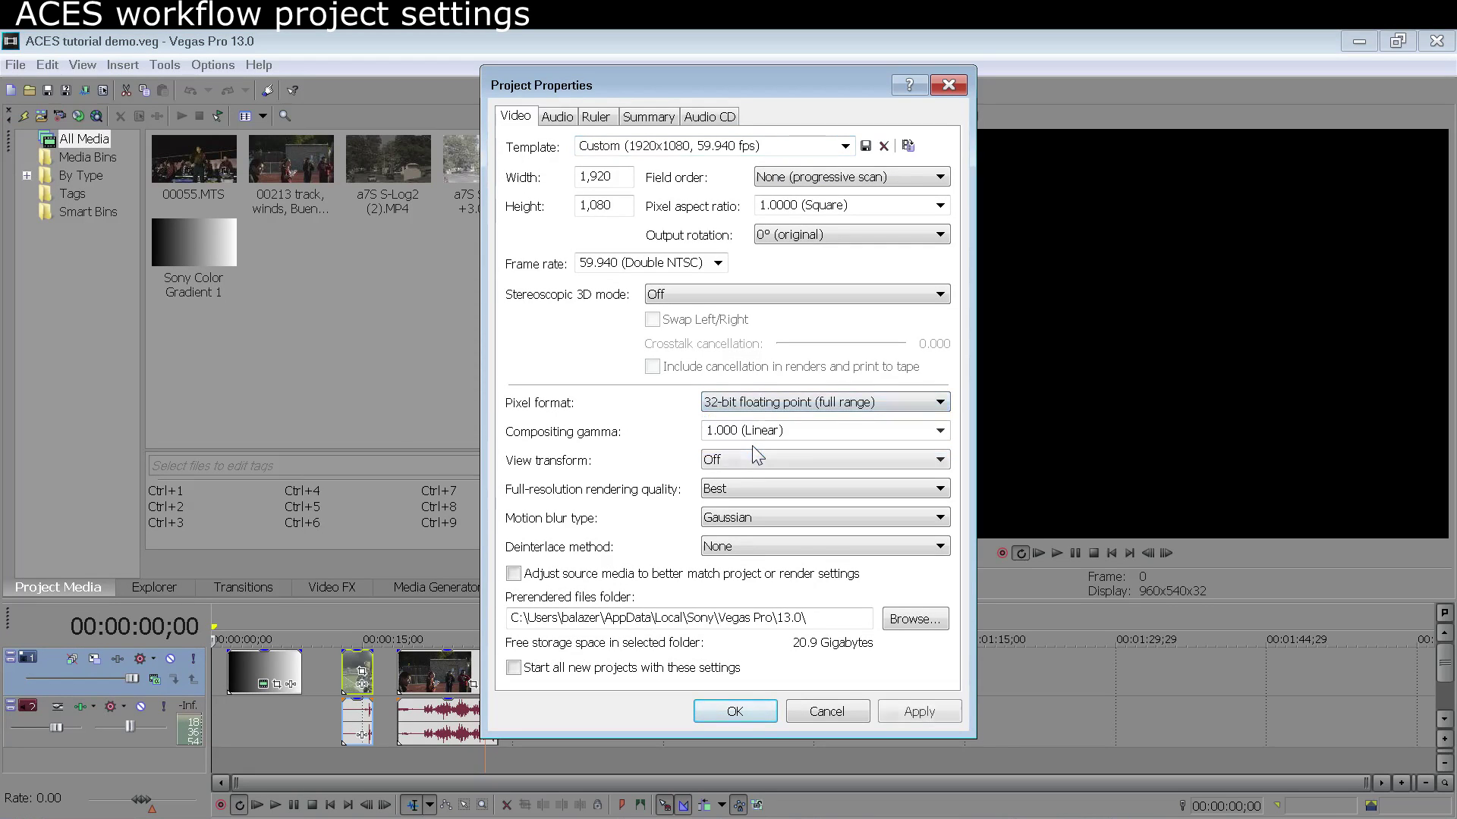
left_click(939, 431)
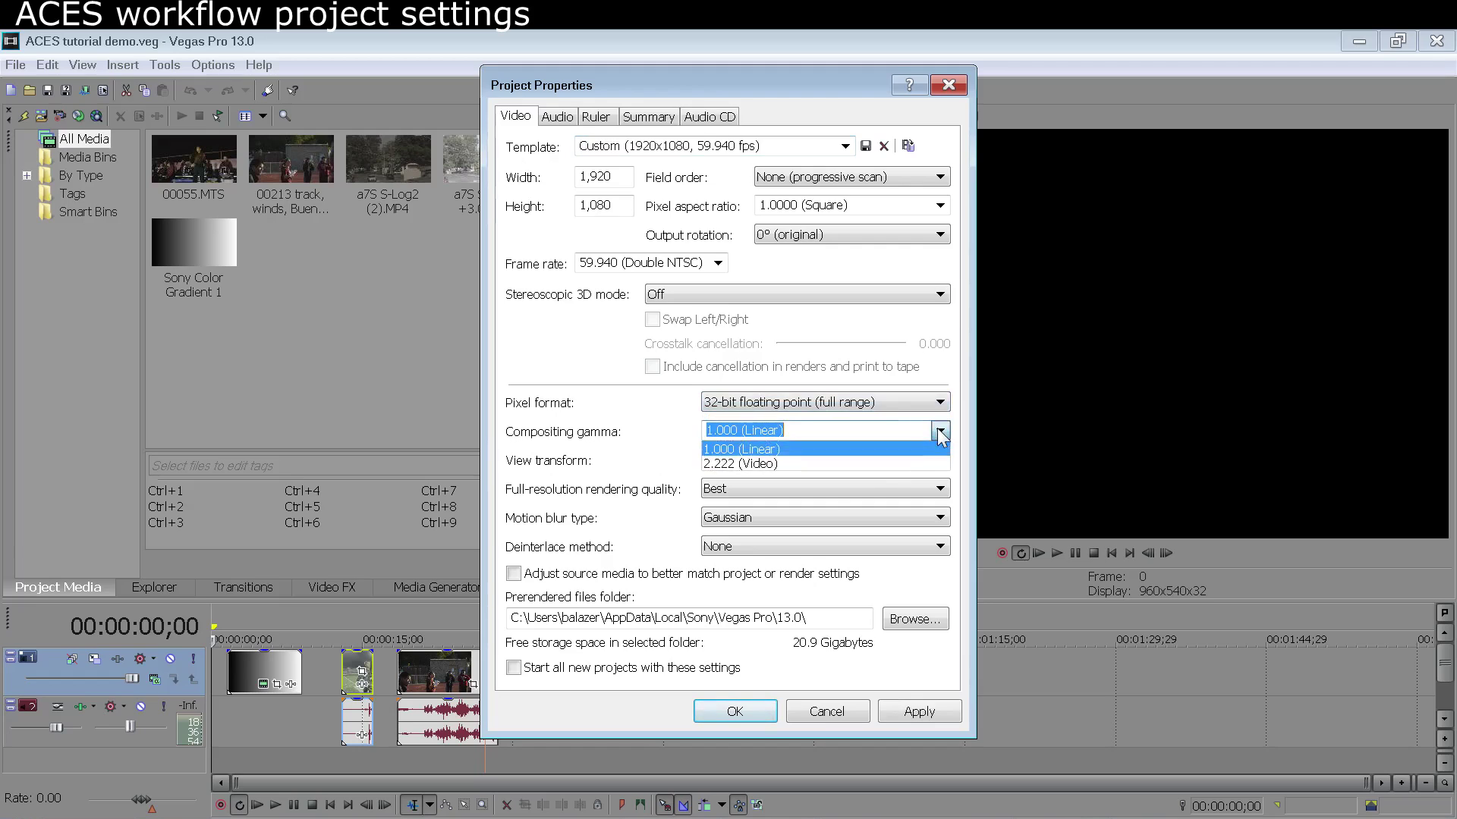
left_click(788, 463)
left_click(787, 461)
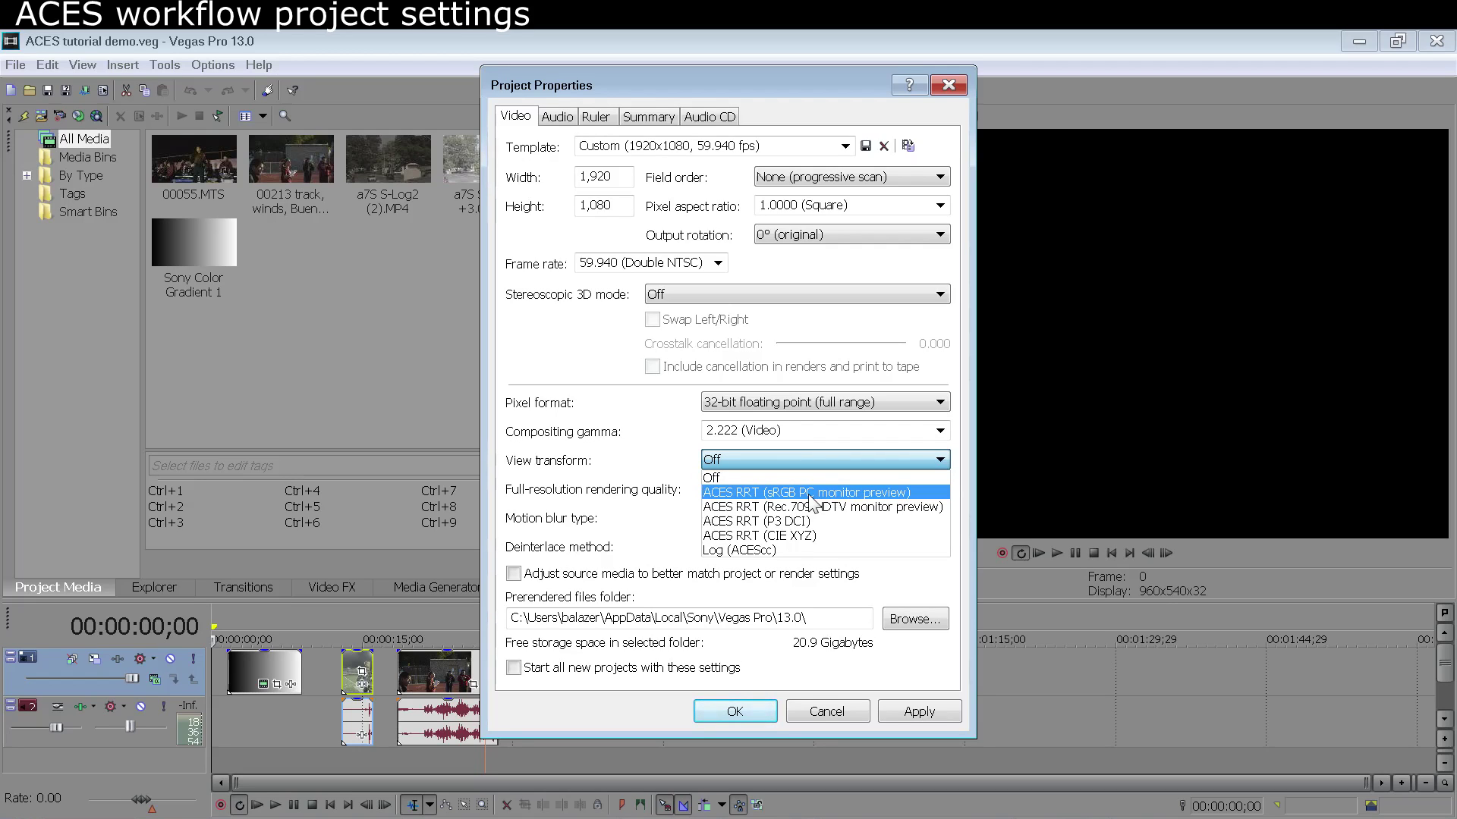
left_click(811, 493)
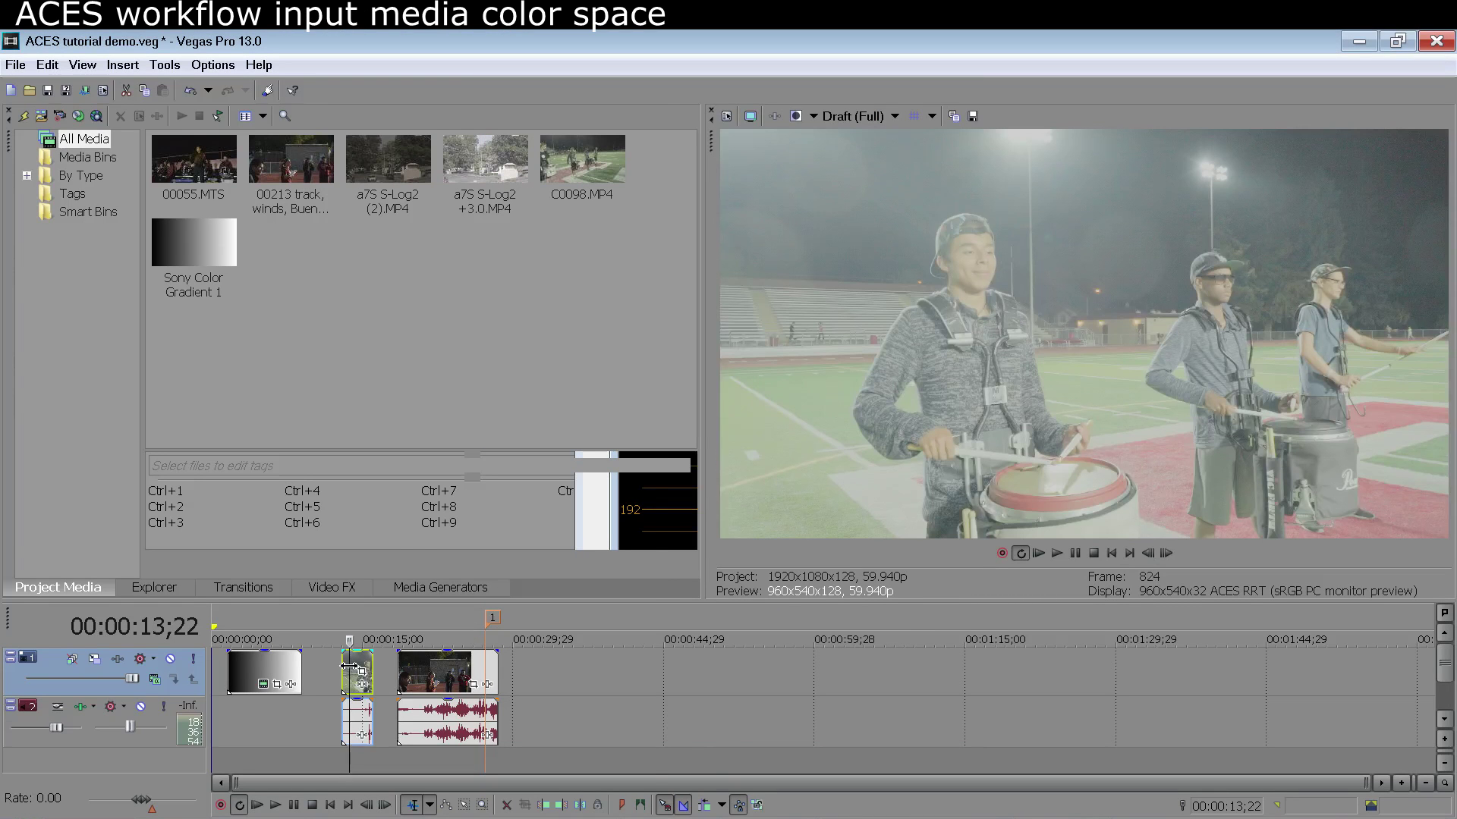
- Set the color space of the C0098 clip's media to Sony S-Log2 (F65 5500K)
right_click(349, 667)
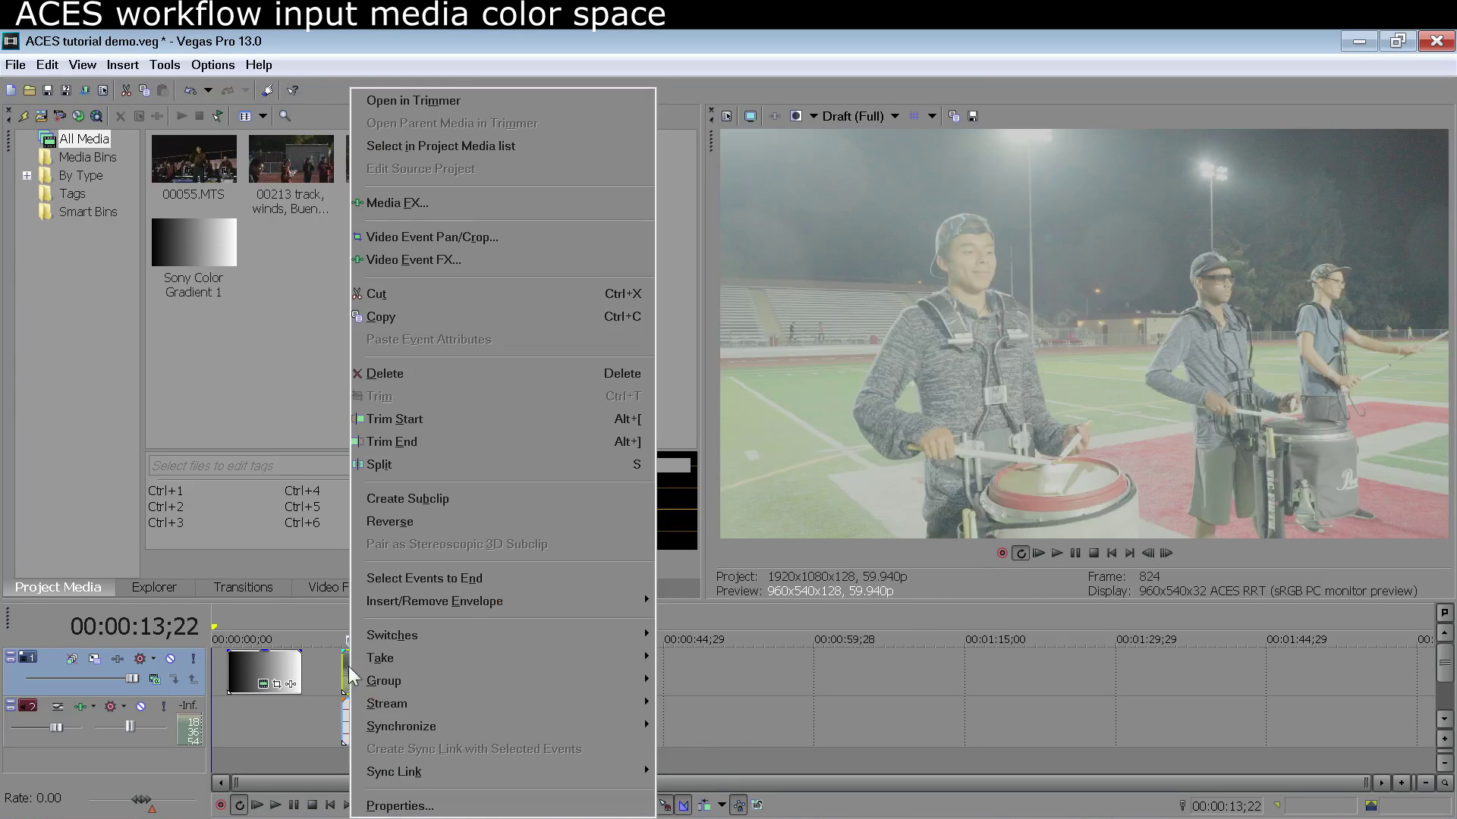
left_click(418, 803)
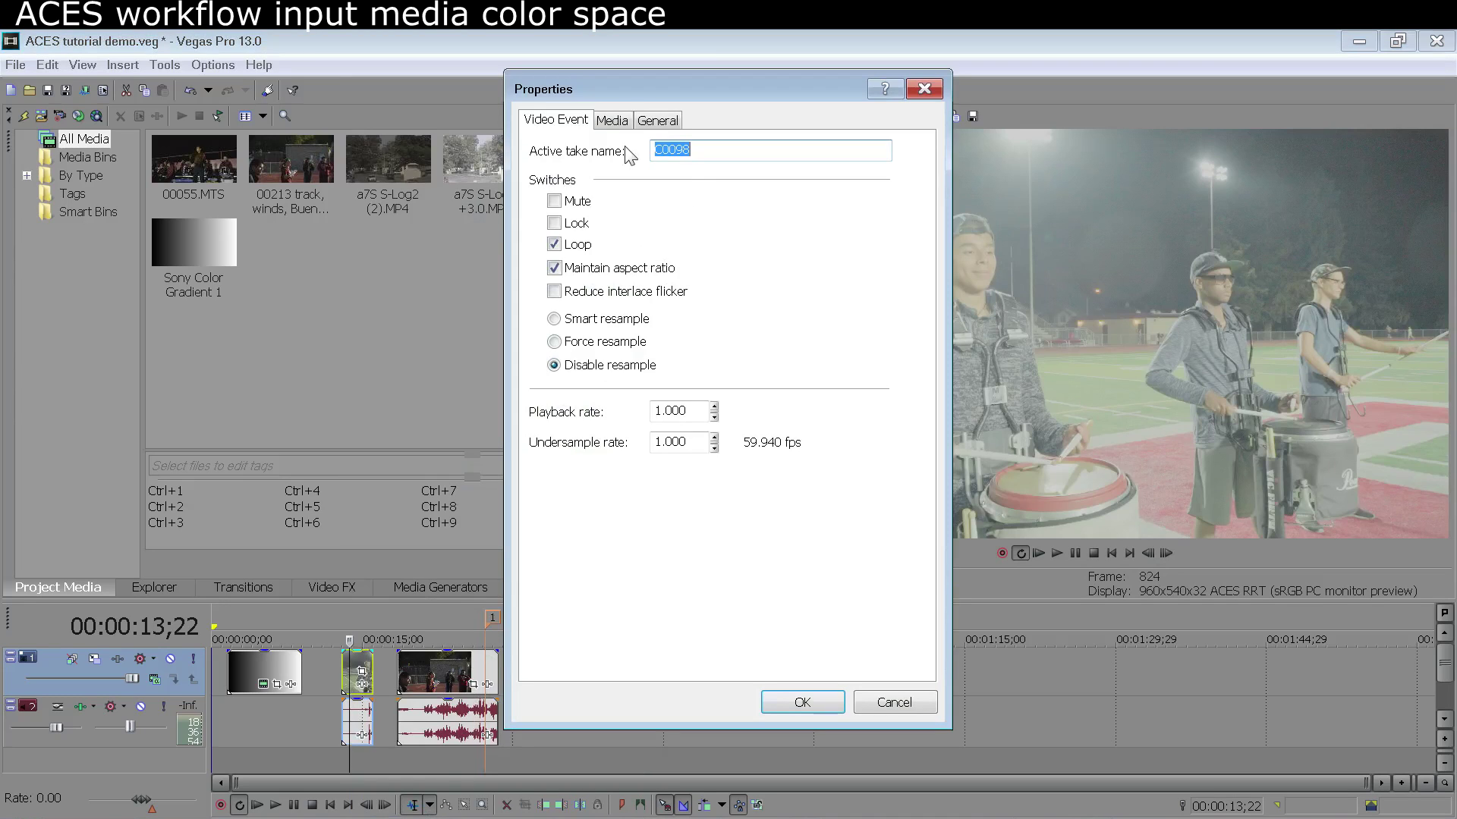
left_click(611, 120)
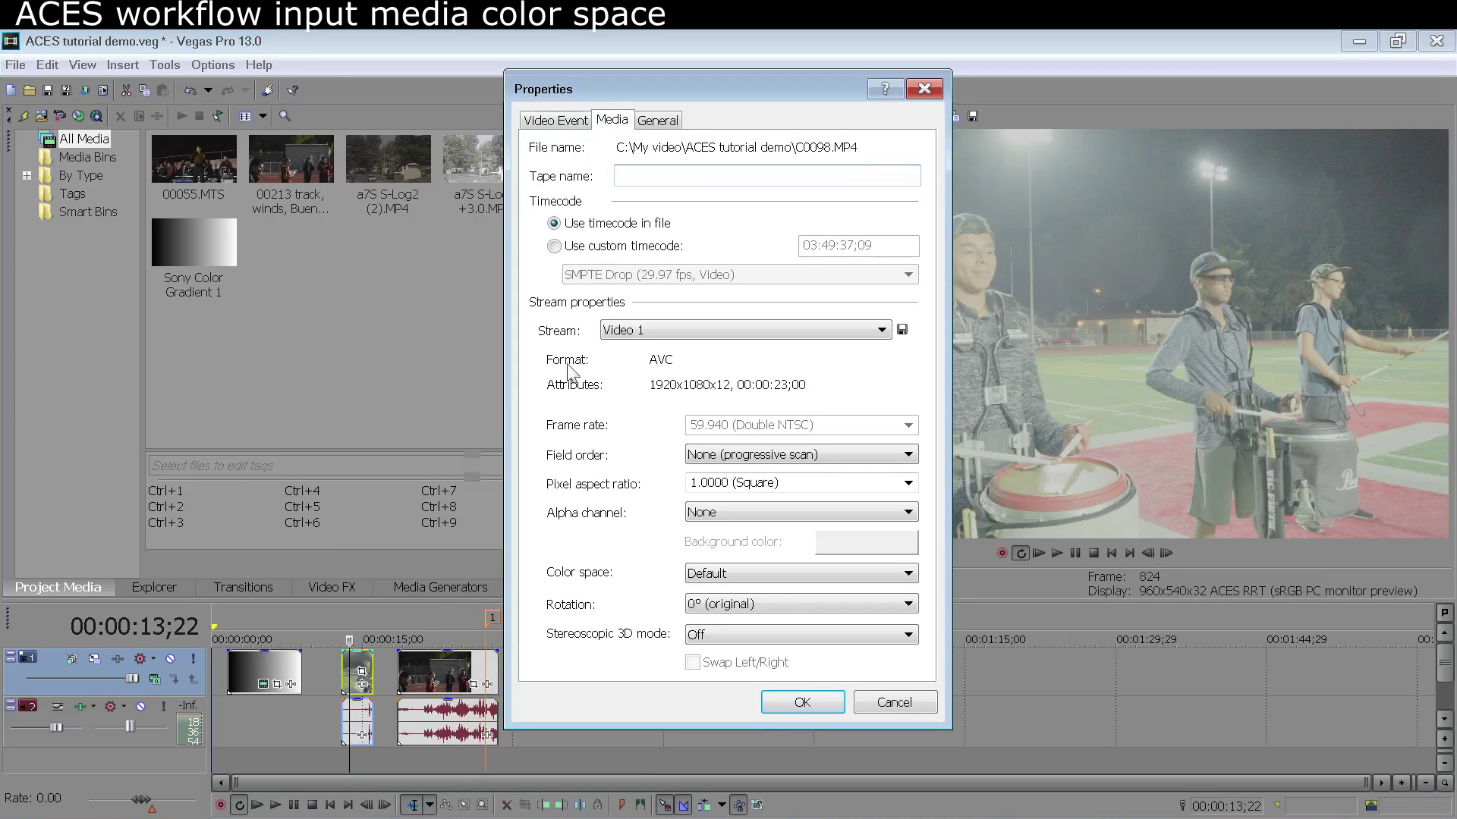
left_click(737, 575)
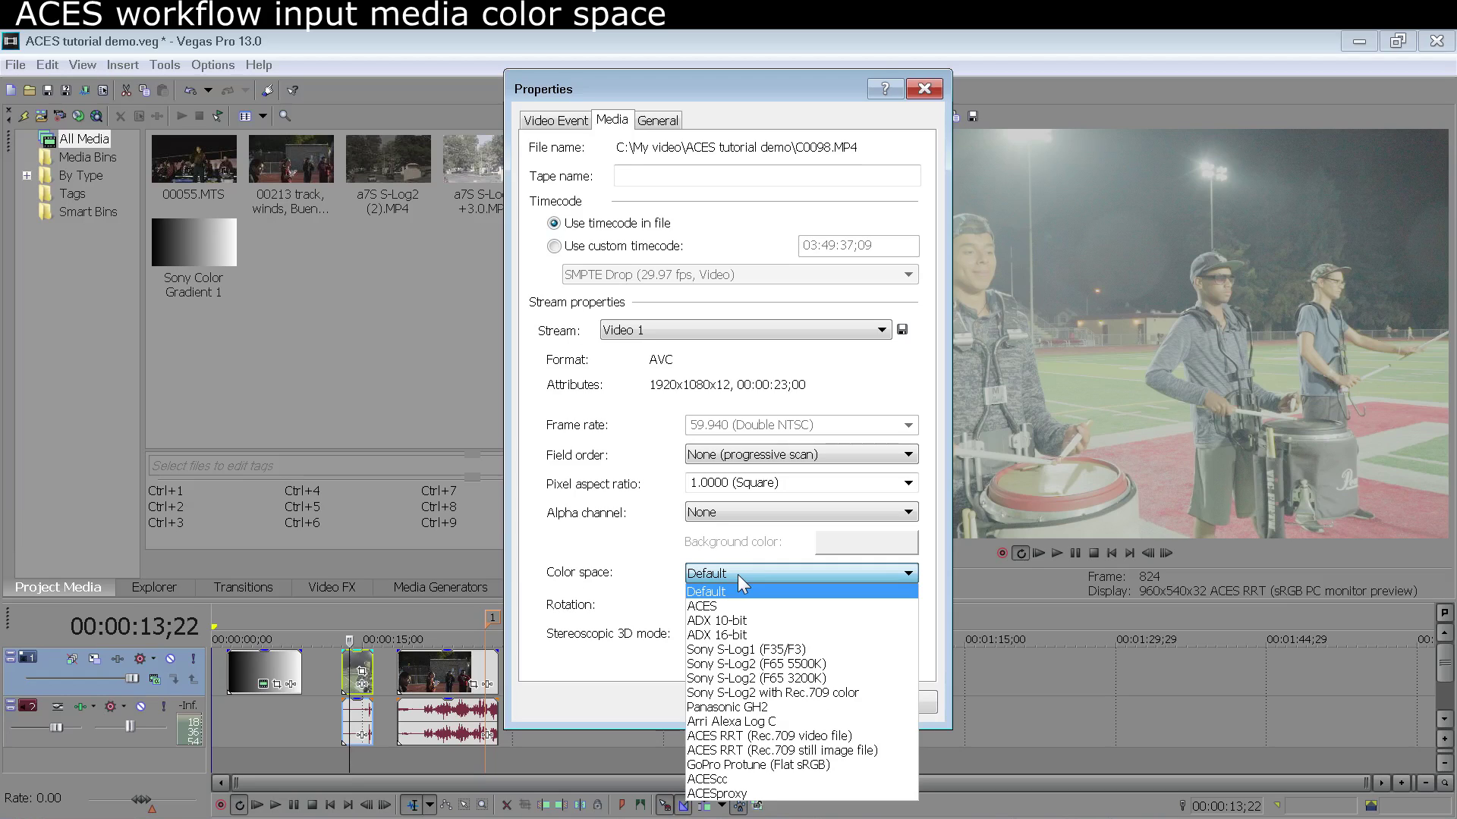
left_click(791, 664)
left_click(793, 708)
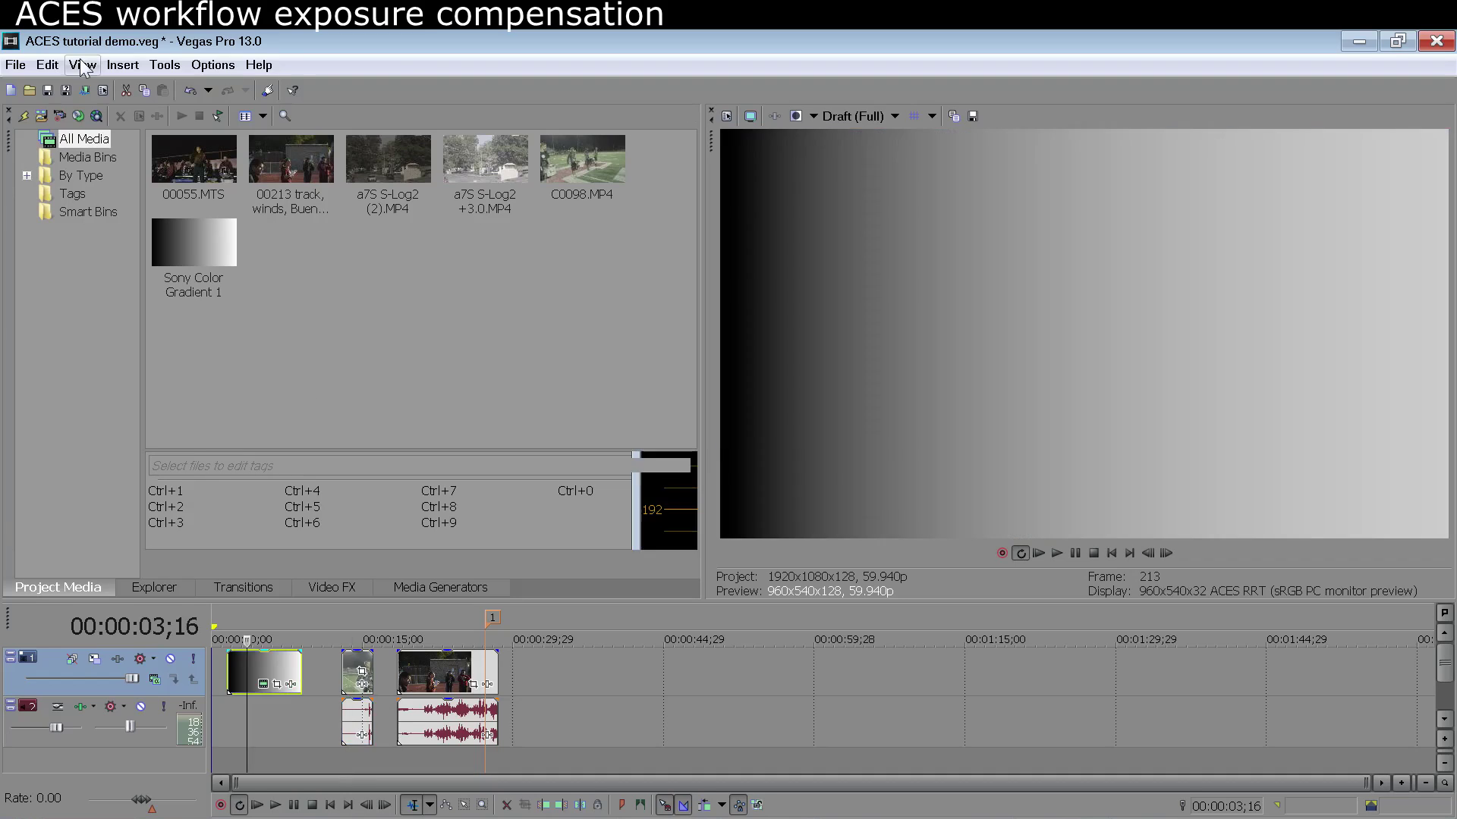
- Show the Video Scopes window for the color gradient frame
left_click(82, 66)
mouse_move(255, 206)
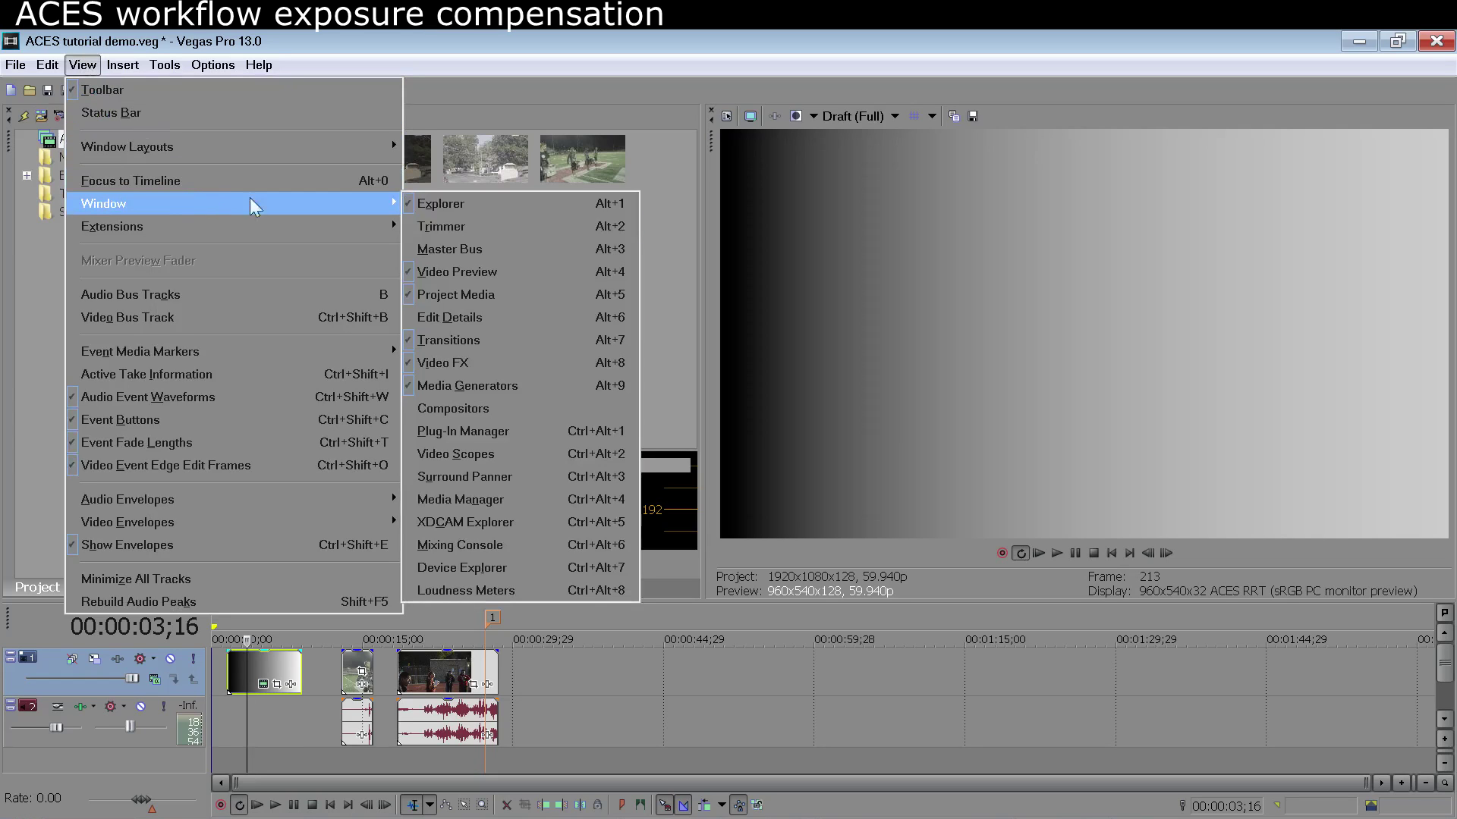
left_click(529, 455)
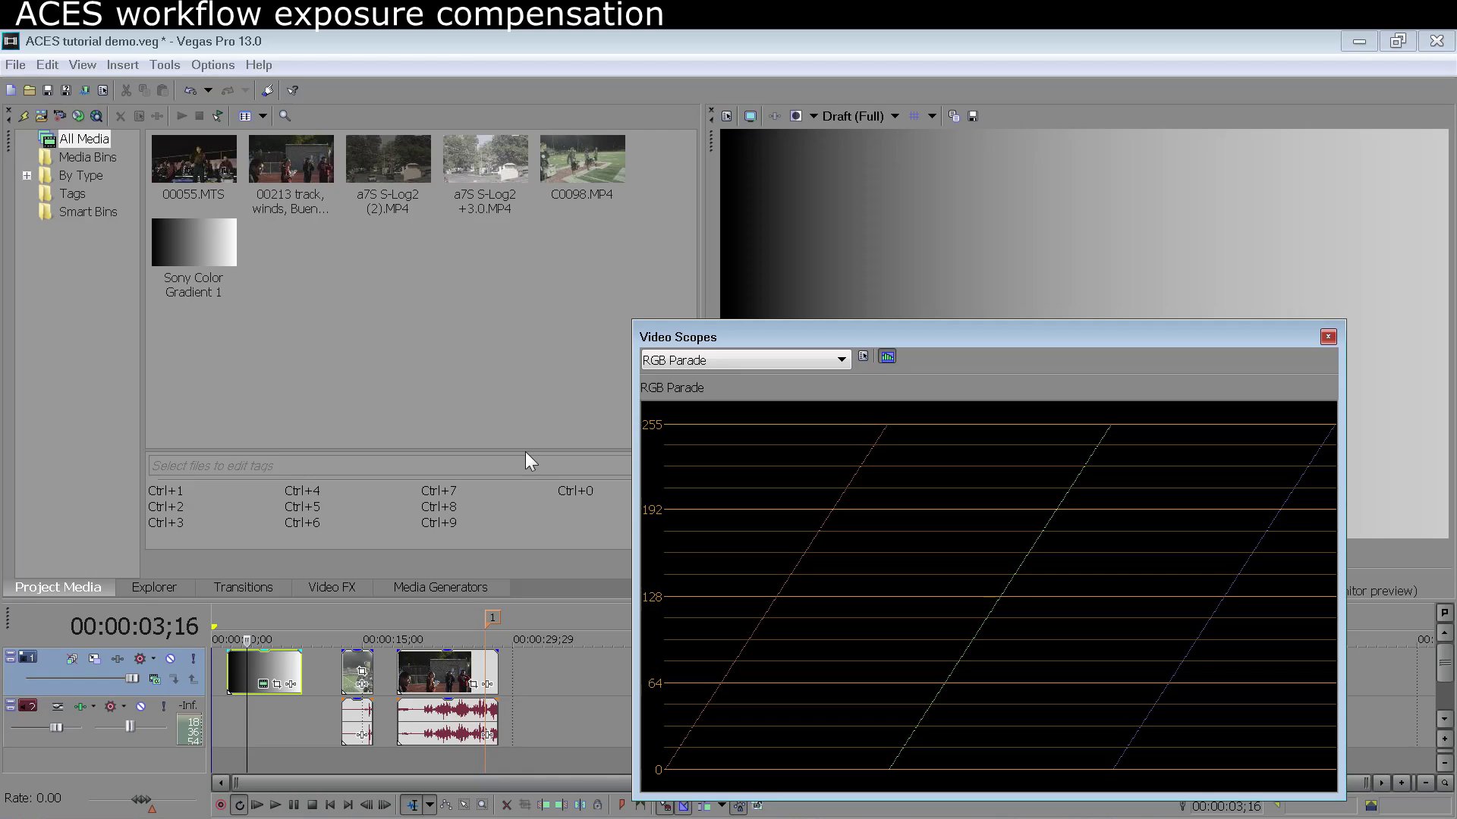
- Add the Sony Levels effect to the color gradient event on the timeline
left_click(290, 684)
double_click(858, 293)
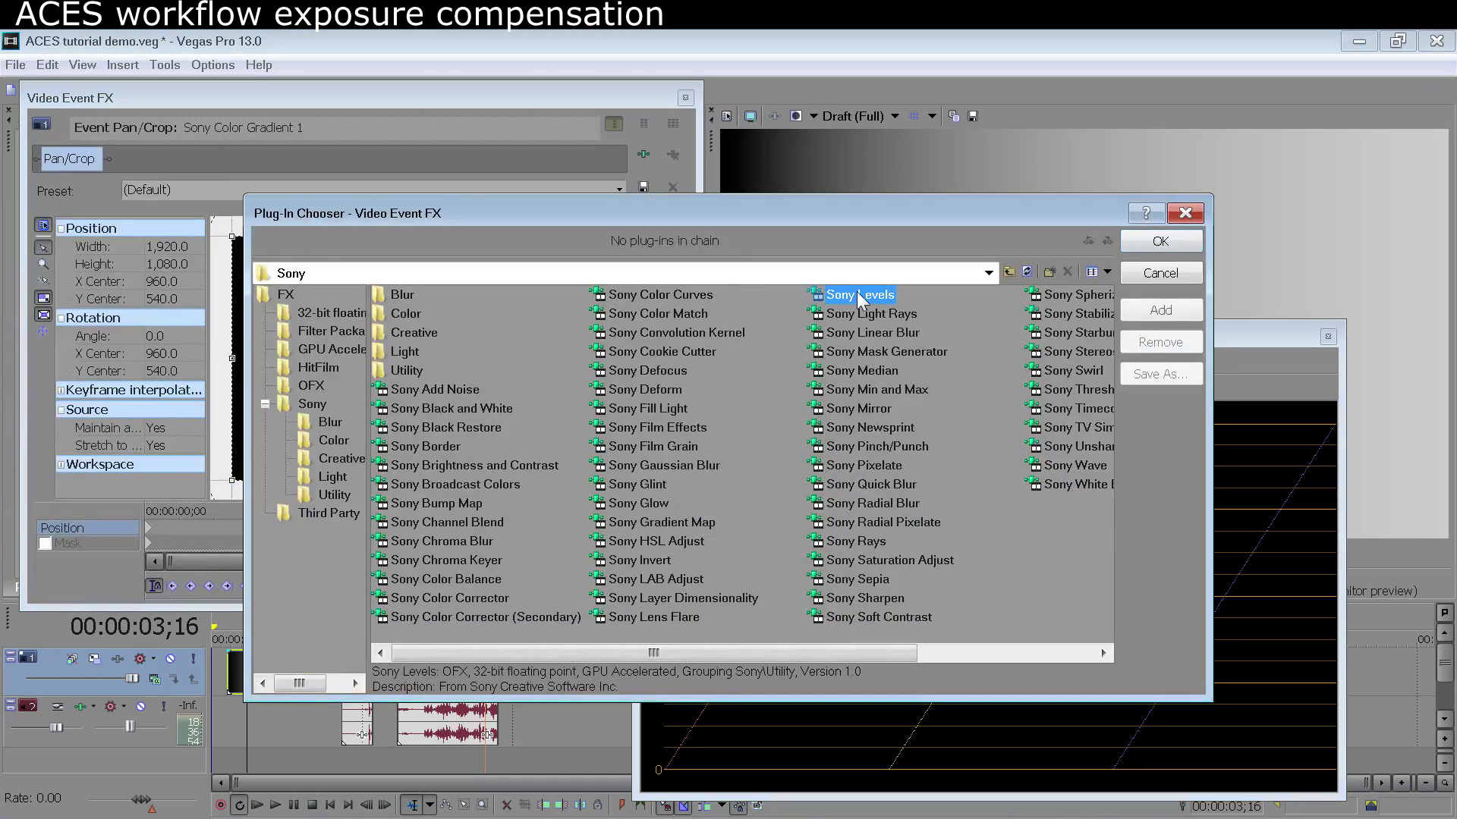
left_click(1144, 245)
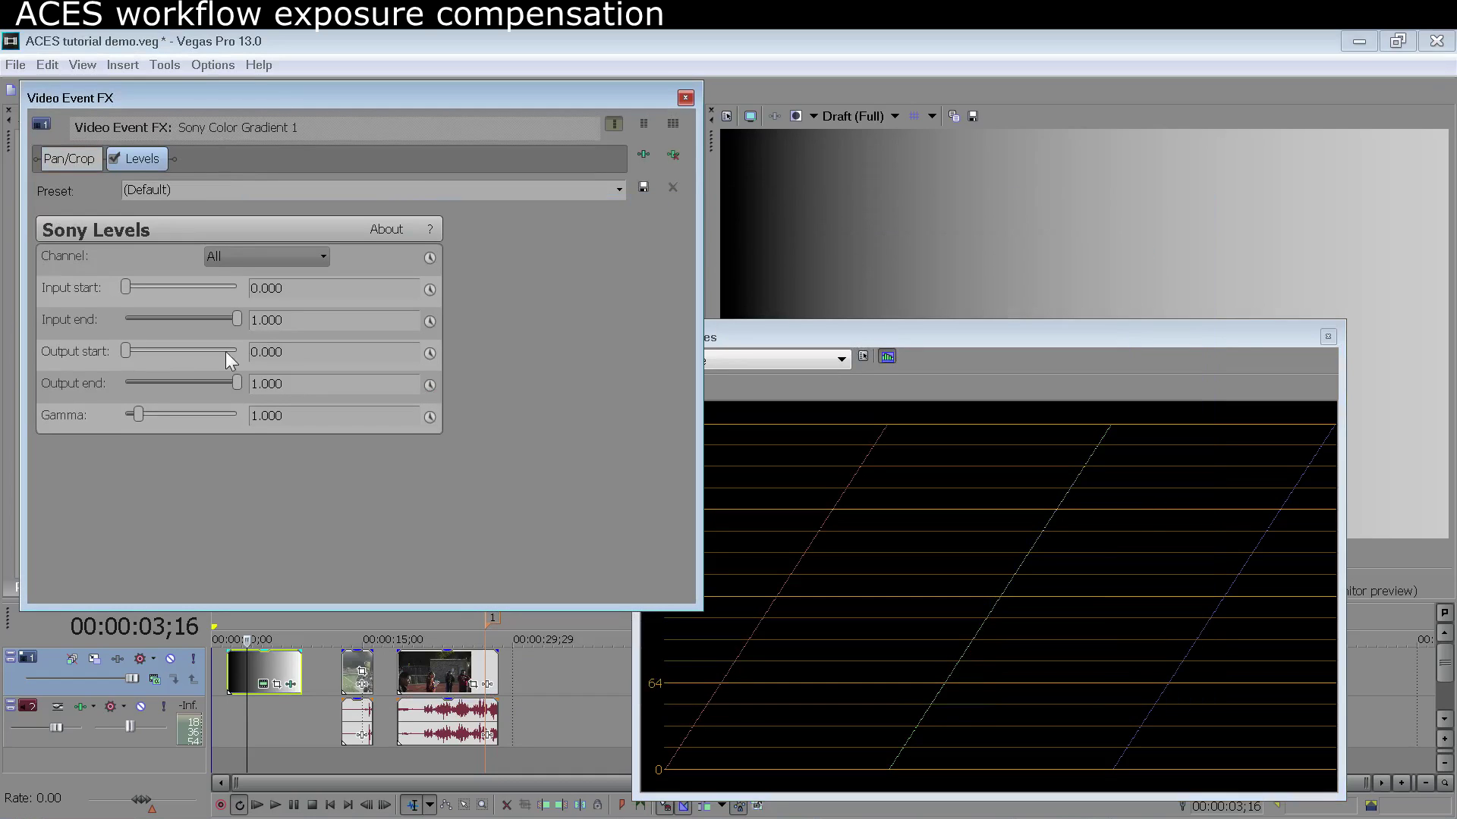
- Try an output end of 0.5 in the gradient's Levels effect and return it to 1.000
left_click_drag(235, 382, 186, 393)
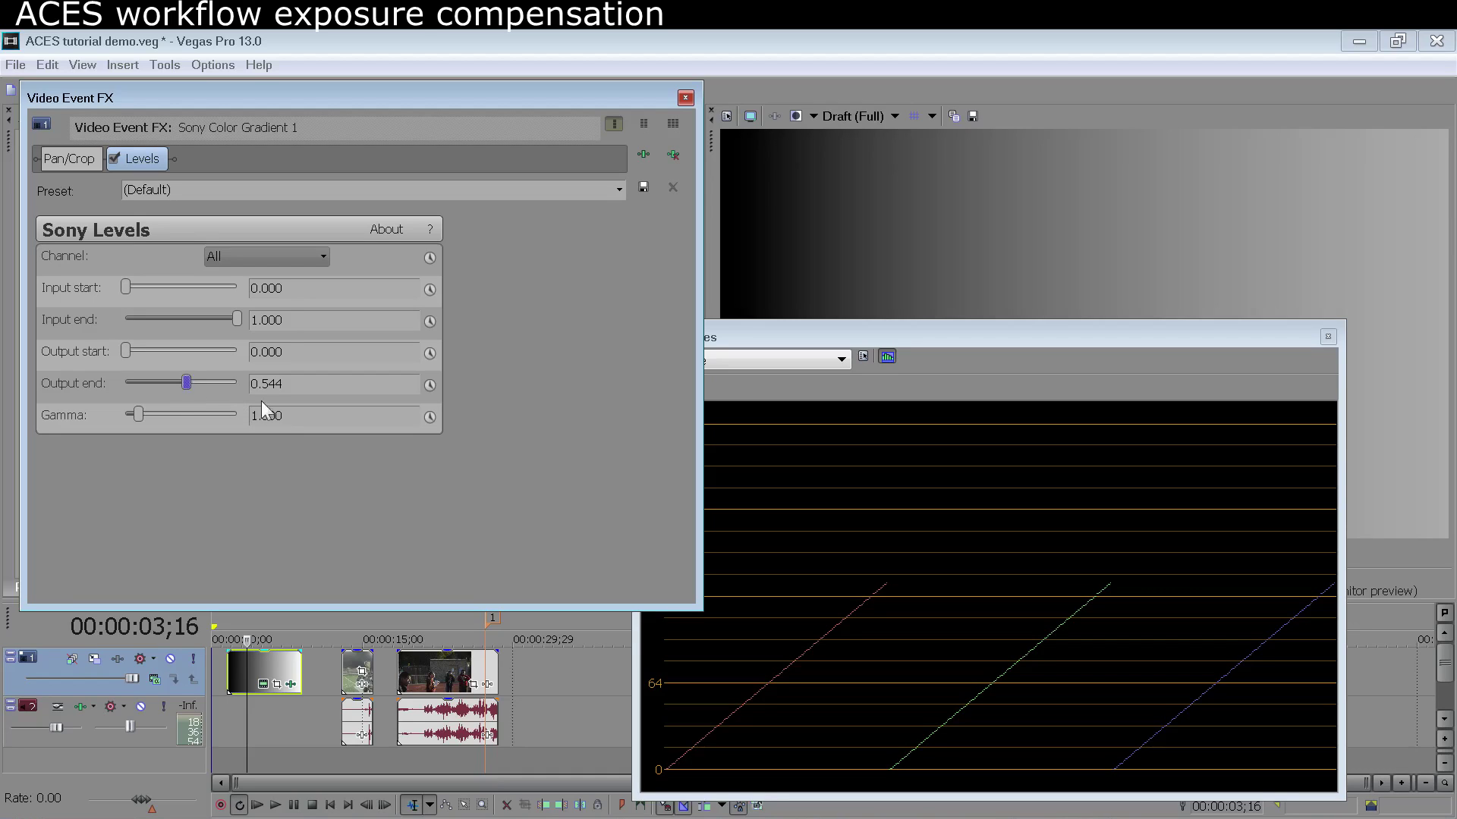
left_click(301, 389)
type(".5")
key("Tab")
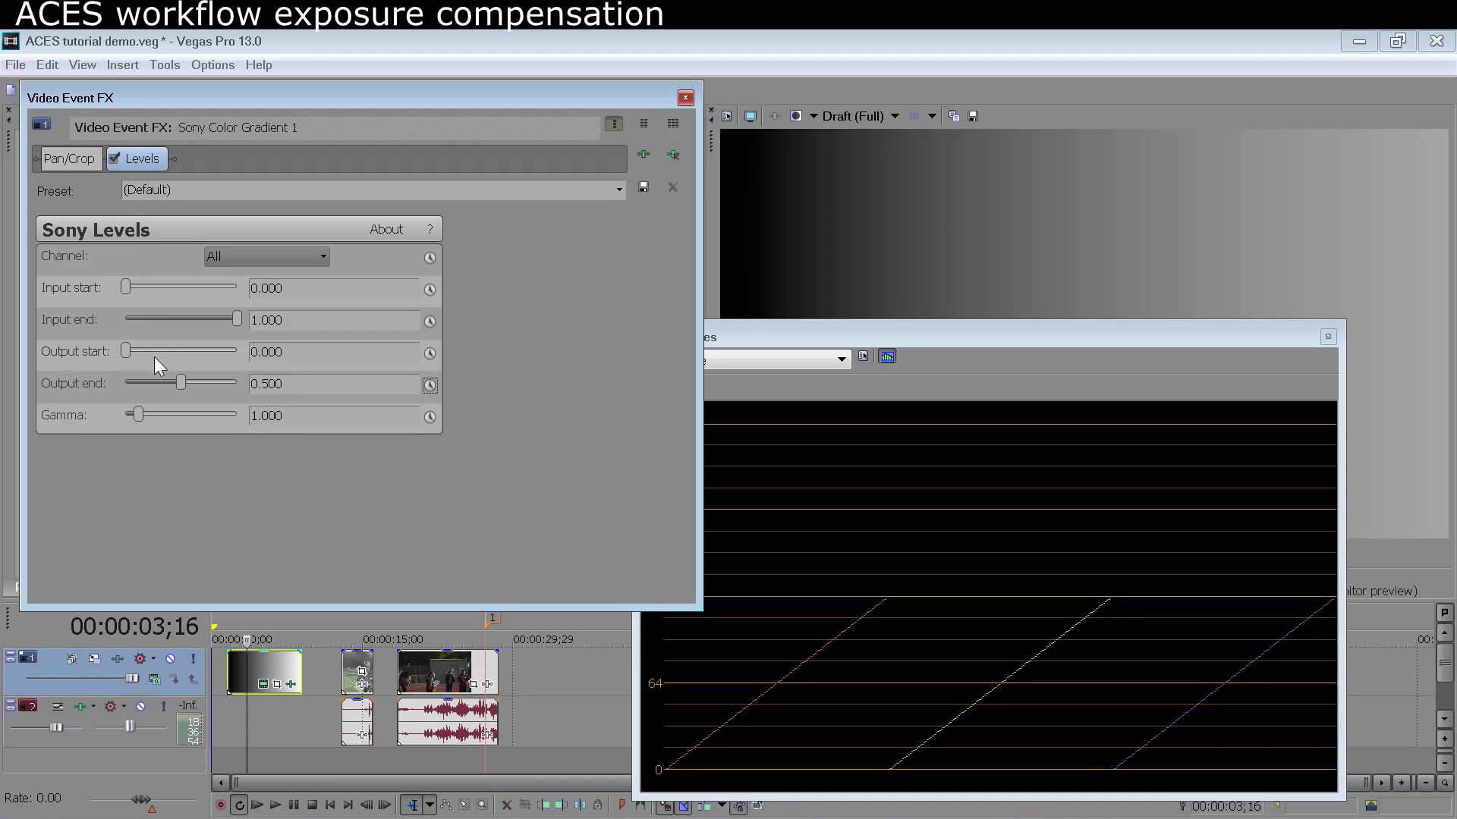
left_click_drag(182, 385, 318, 367)
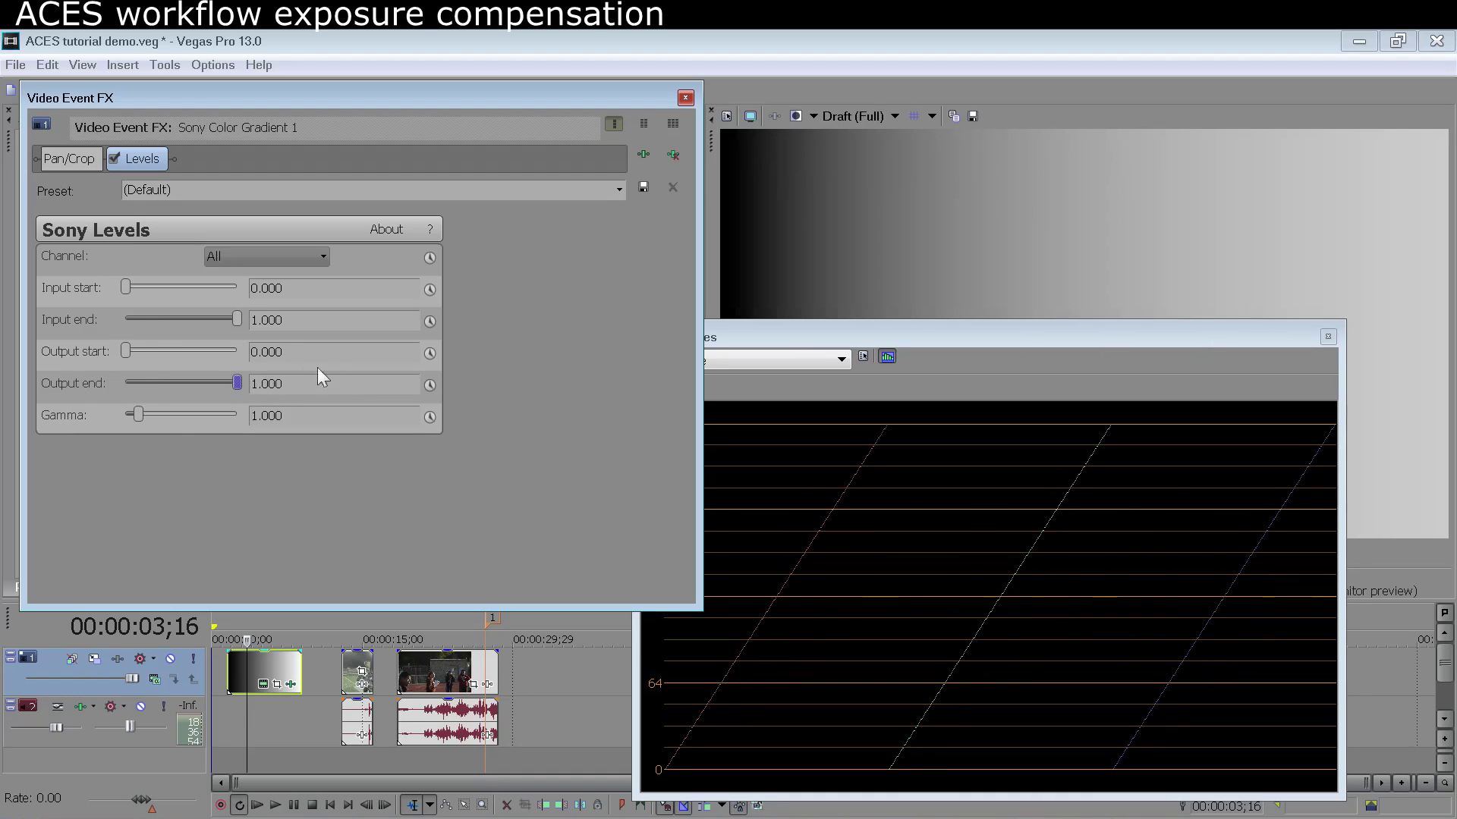
- Set the input end of the gradient's Levels effect to 0.5
left_click_drag(235, 317, 188, 317)
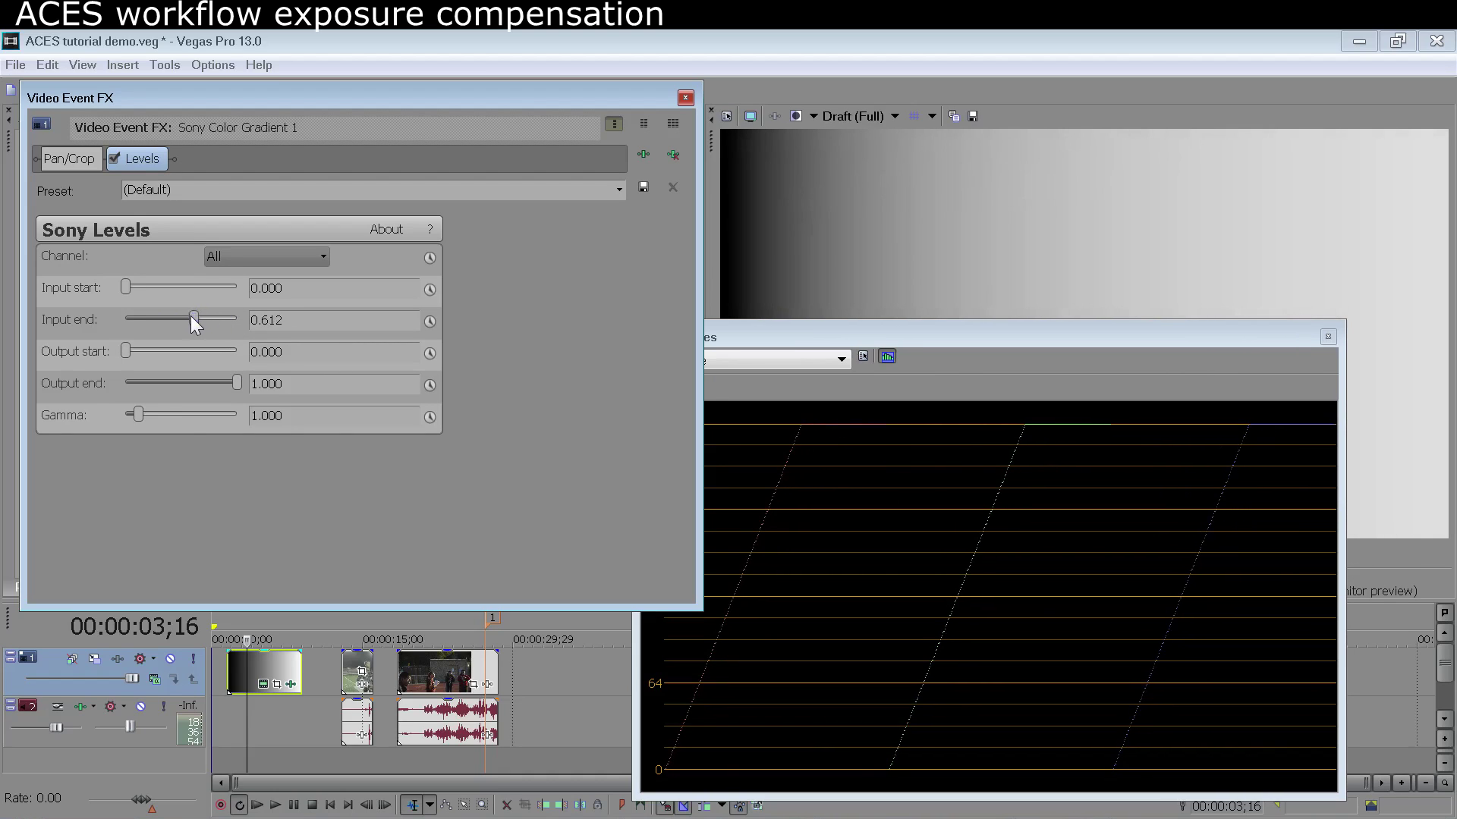
double_click(316, 318)
type(".5")
key("Tab")
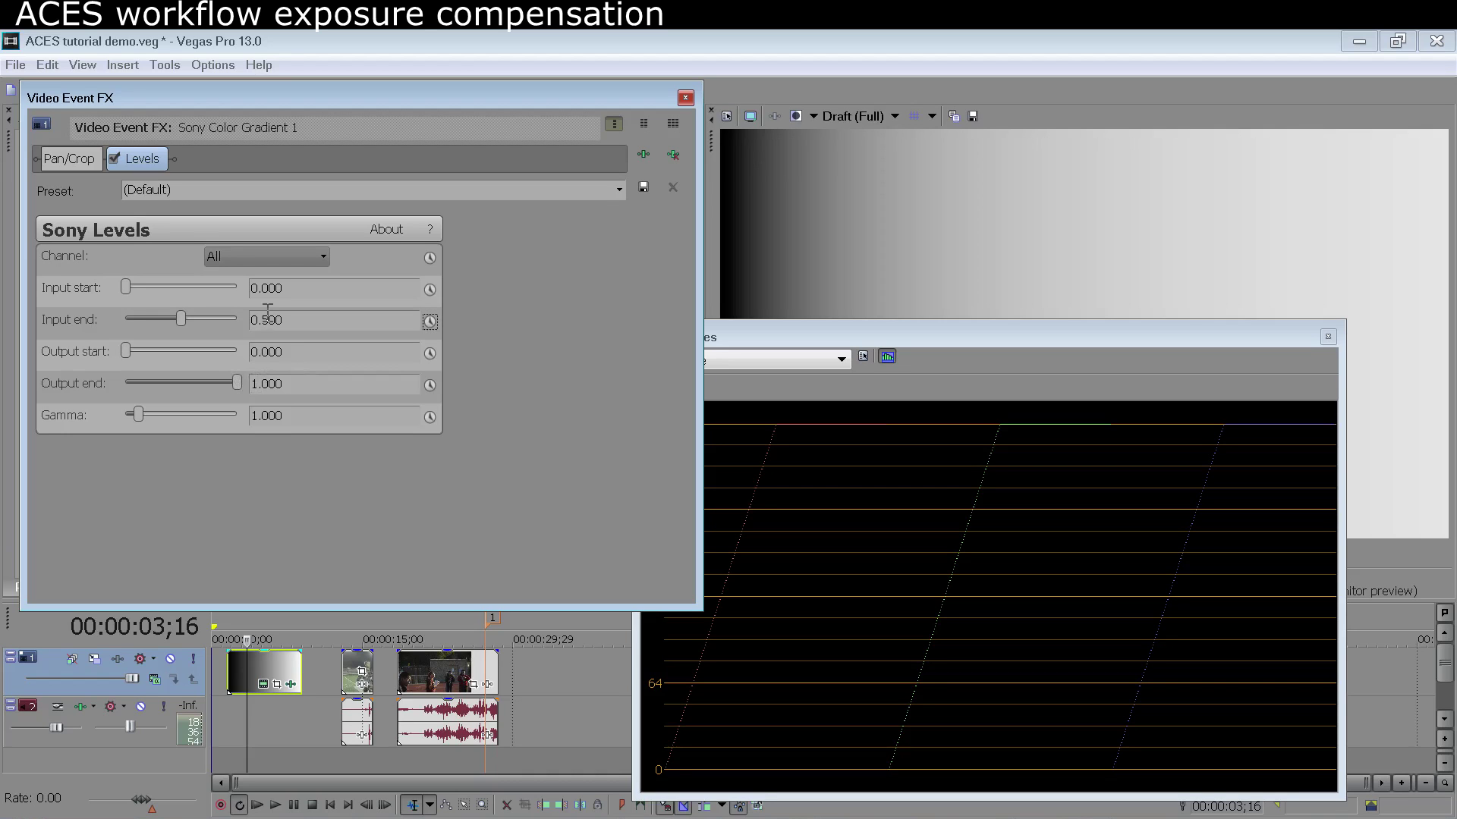
- Add the Sony Levels effect to the C0098 clip on the timeline
left_click(349, 663)
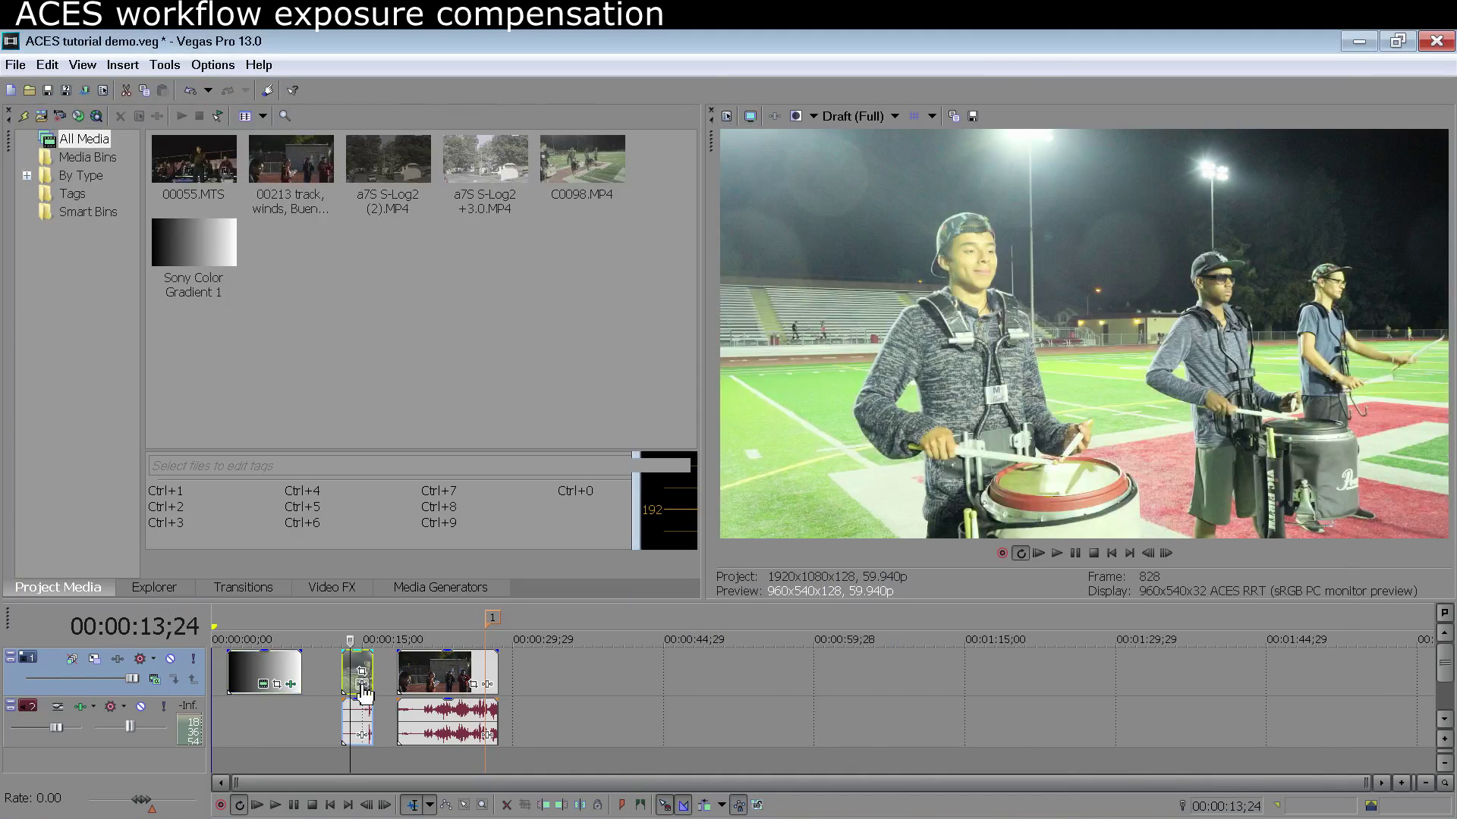
left_click(363, 686)
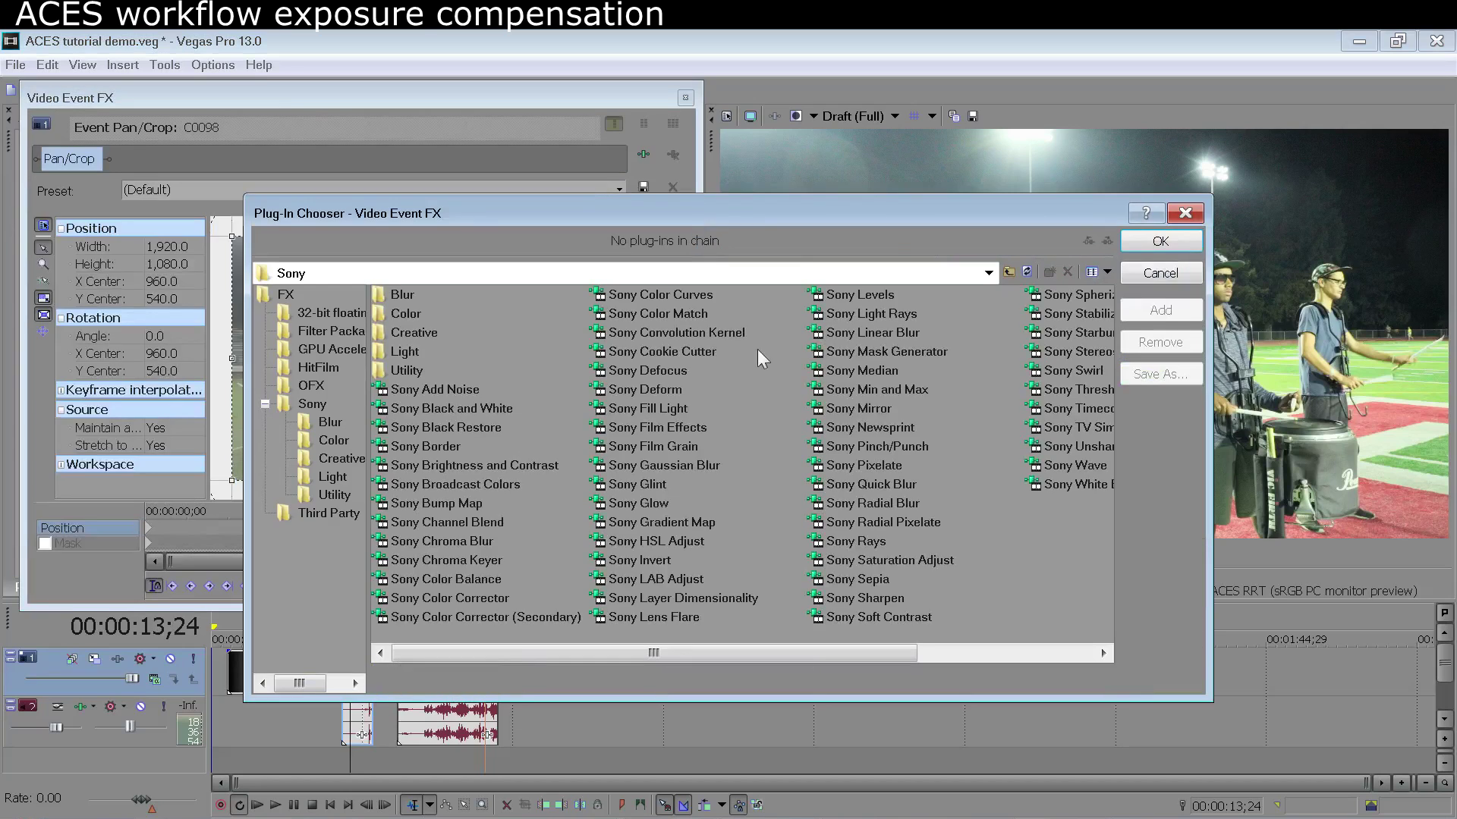
double_click(843, 295)
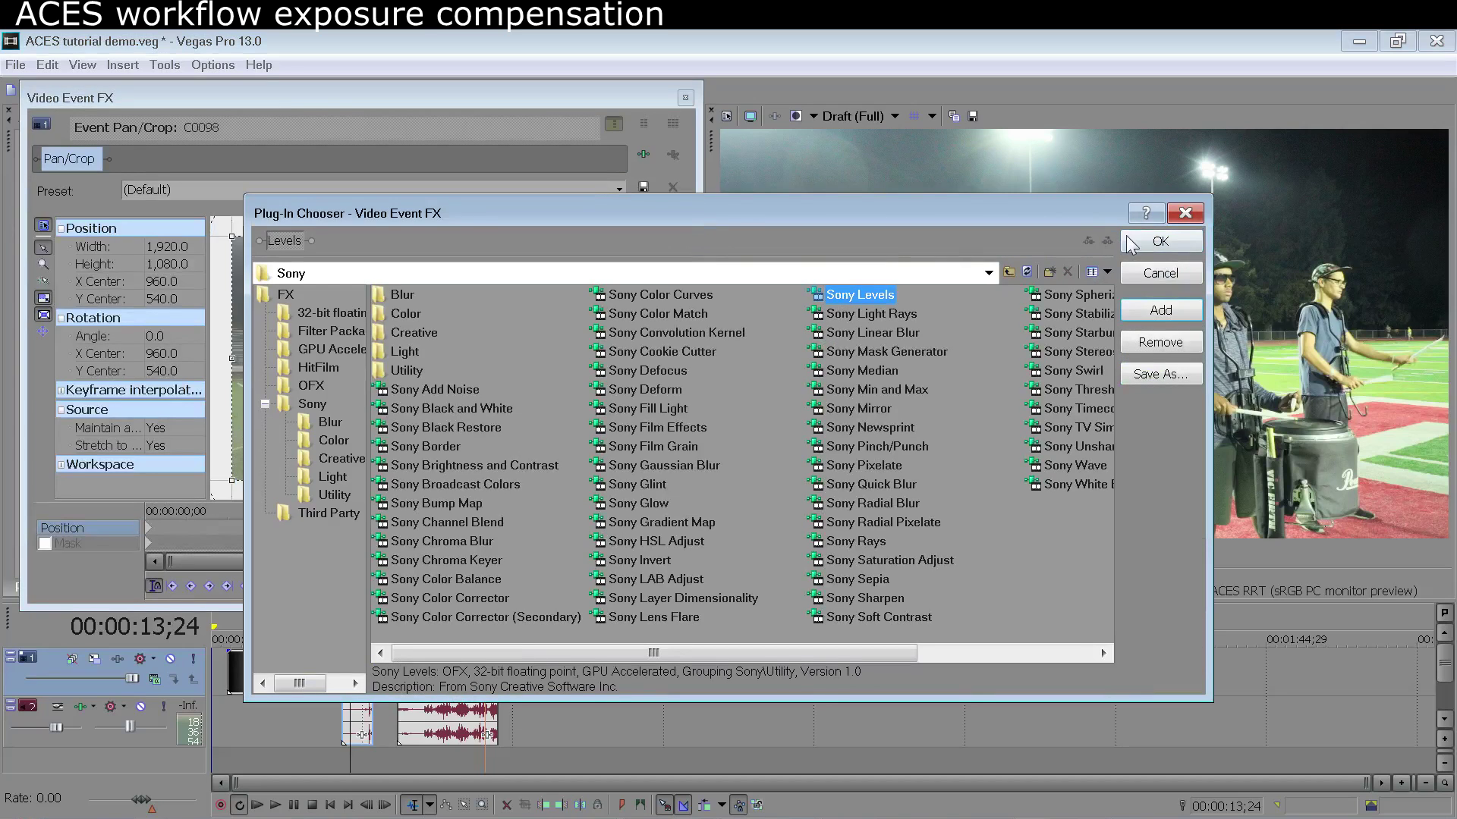
left_click(1128, 237)
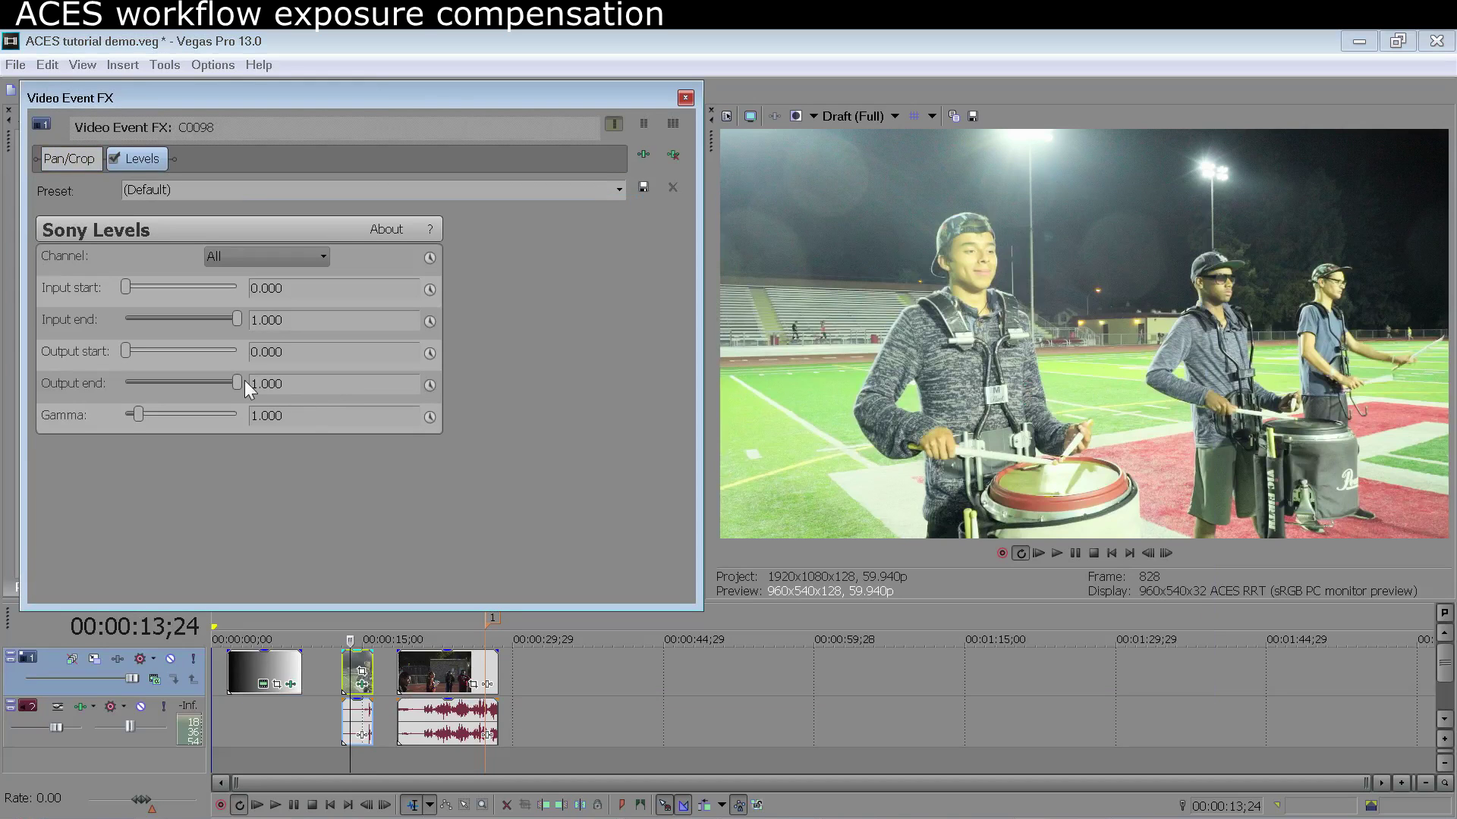
- Lower the output end of the C0098 clip's Levels effect to about 0.388, previewing at Draft (Full) quality
left_click_drag(236, 380, 172, 390)
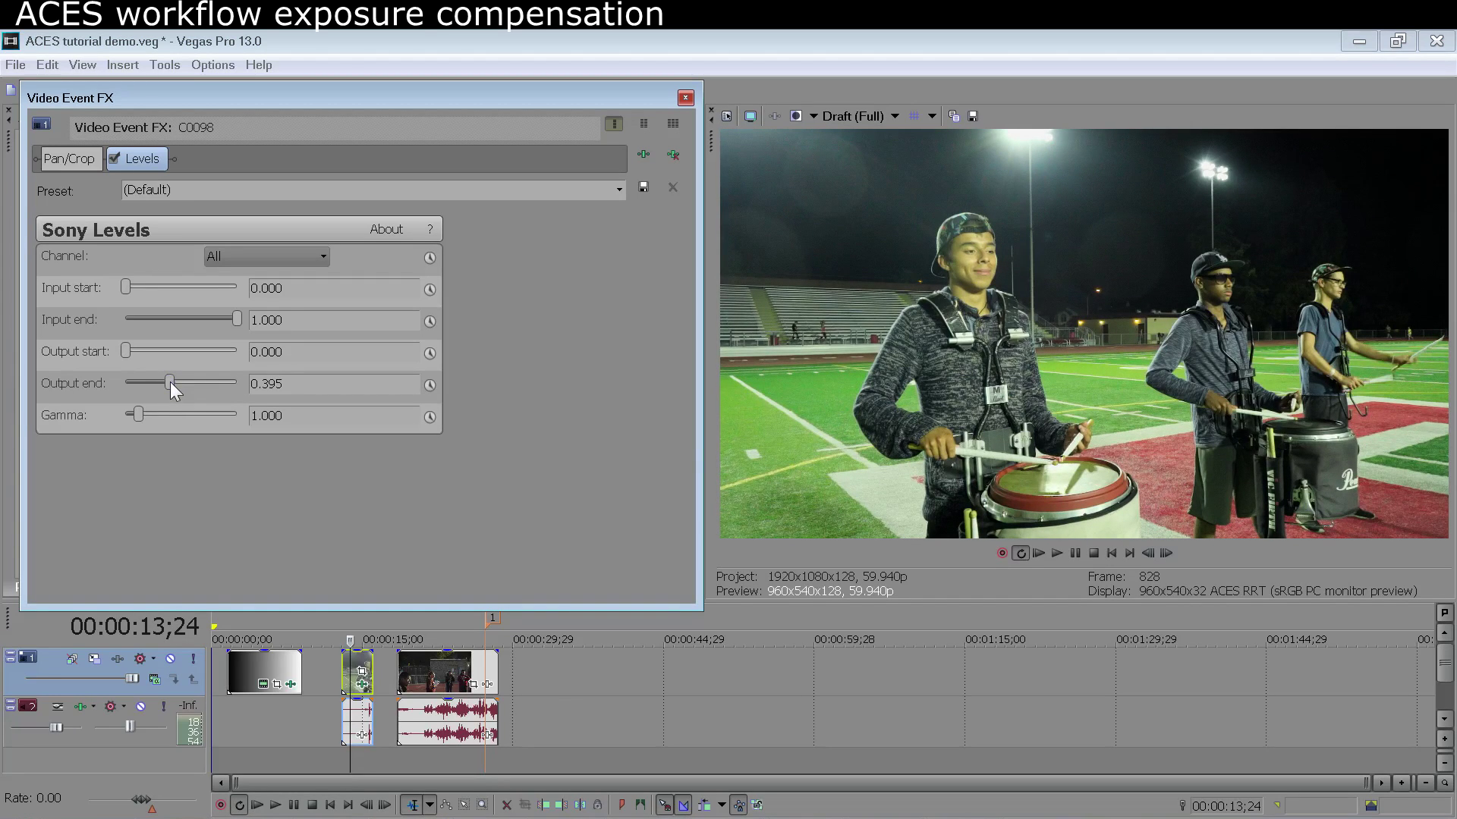
left_click(897, 114)
mouse_move(914, 141)
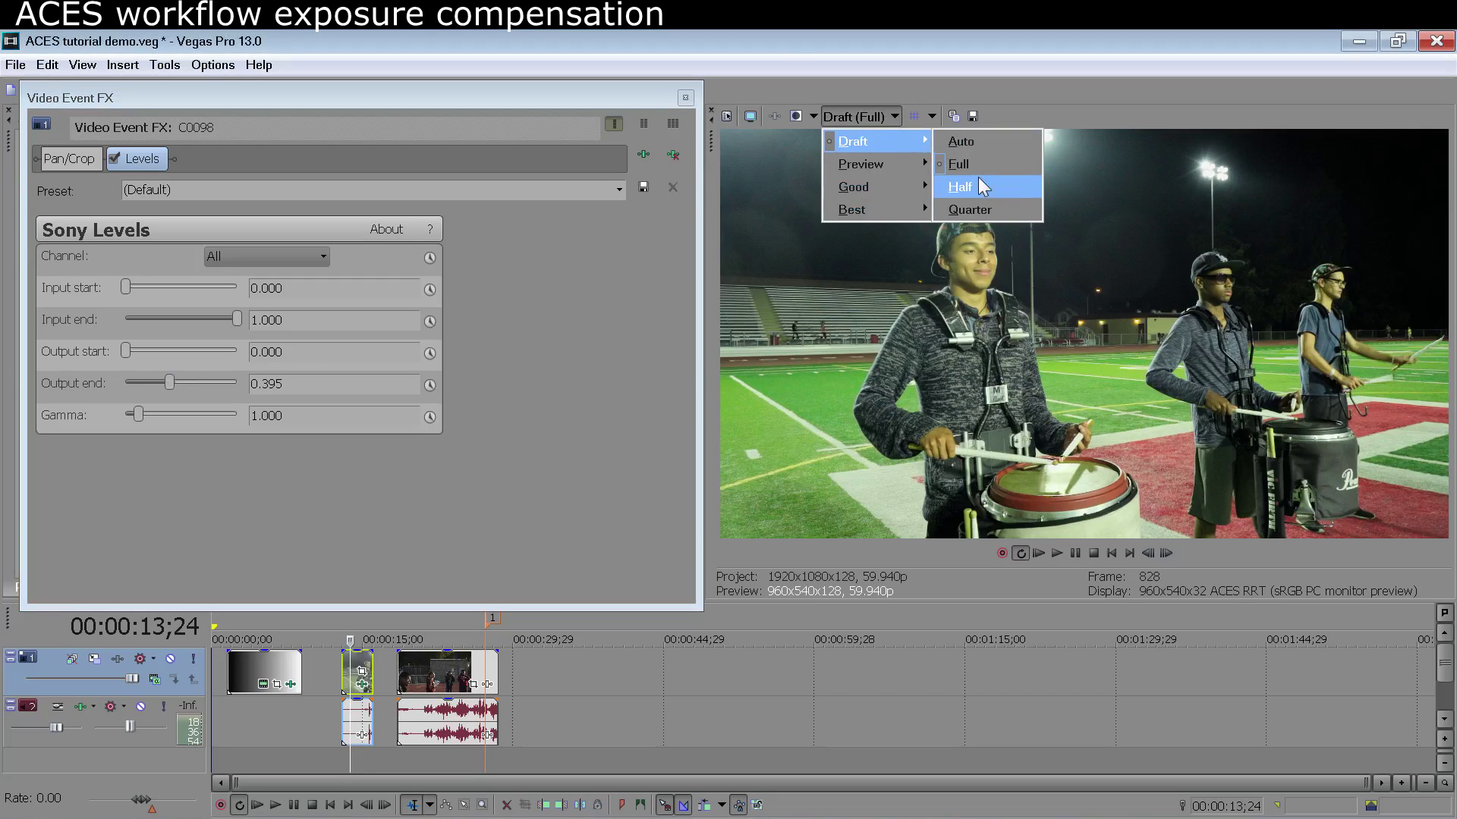
left_click(988, 165)
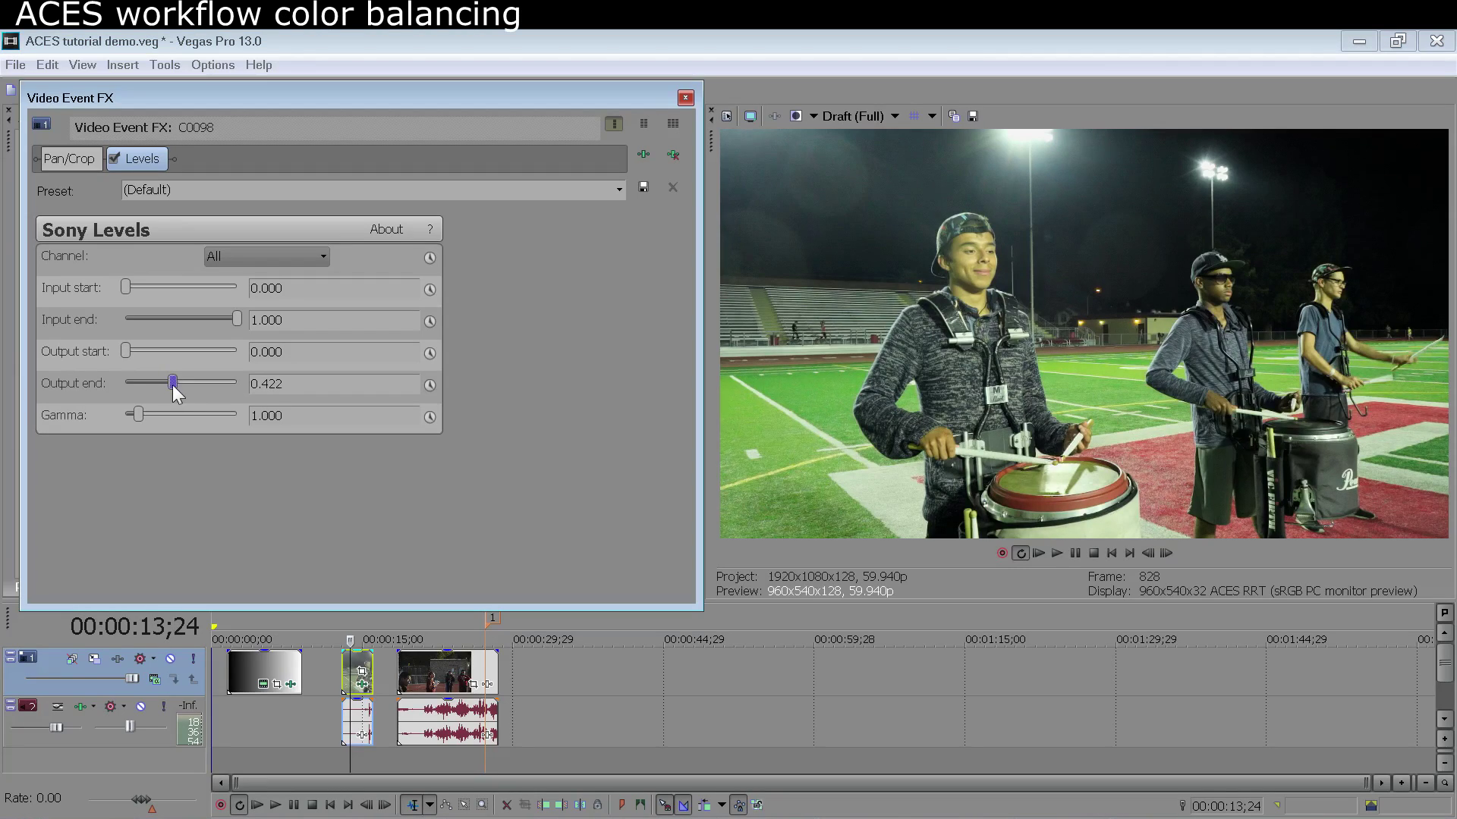
left_click_drag(173, 386, 170, 386)
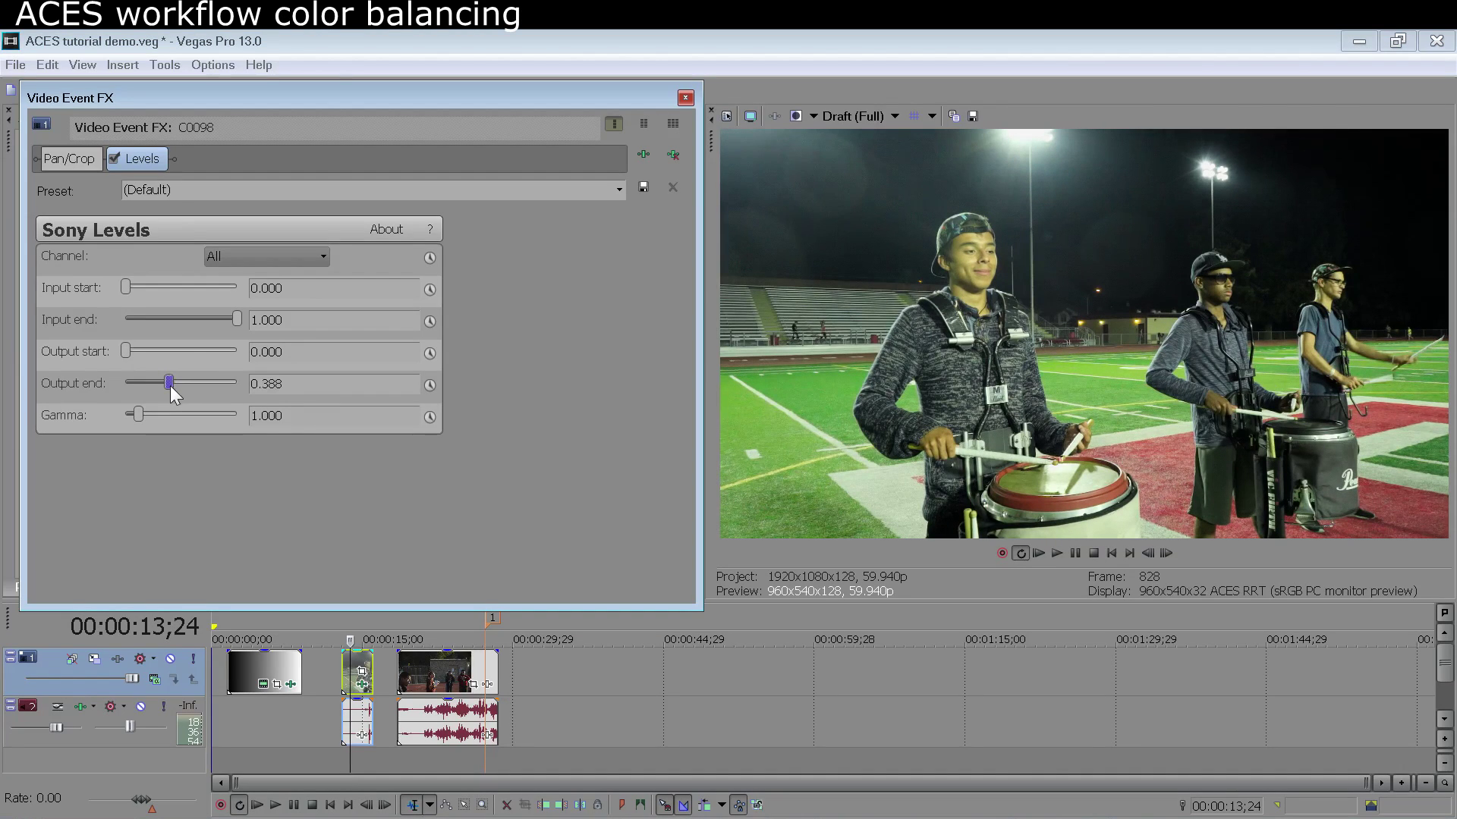
- Add three more Sony Levels effects to the C0098 clip's effect chain
left_click(641, 154)
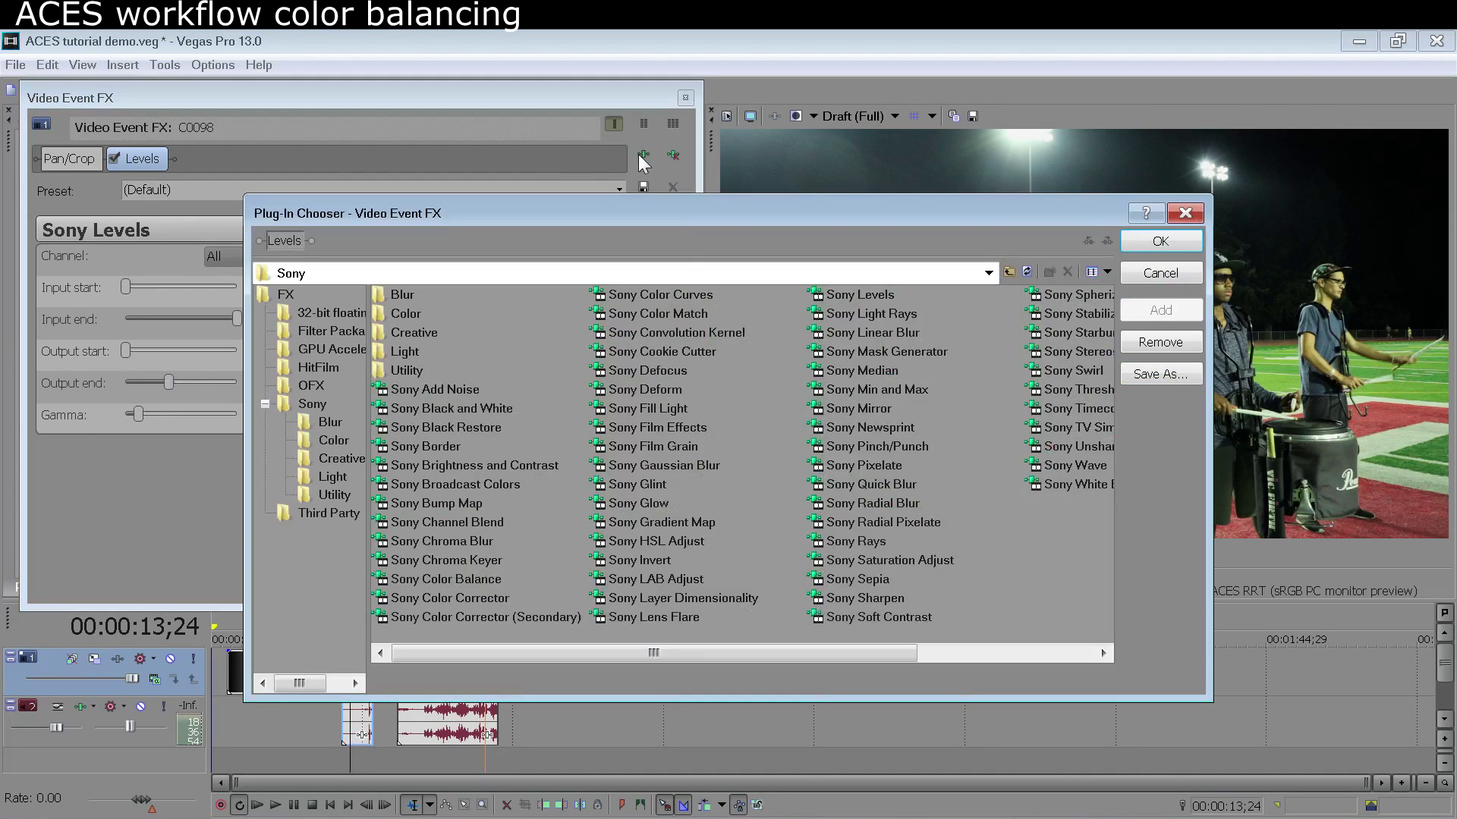
double_click(855, 295)
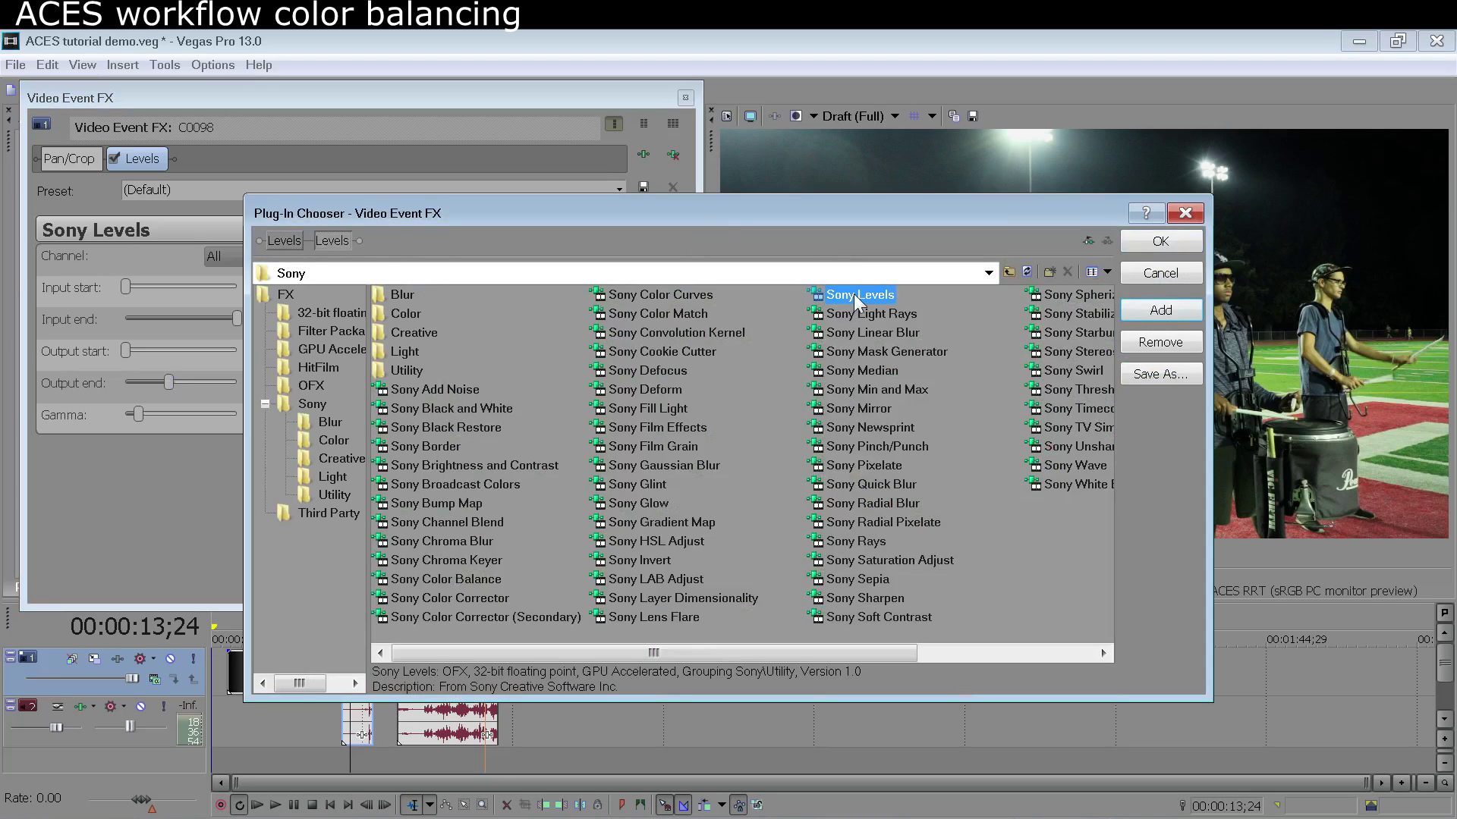
double_click(854, 293)
double_click(853, 294)
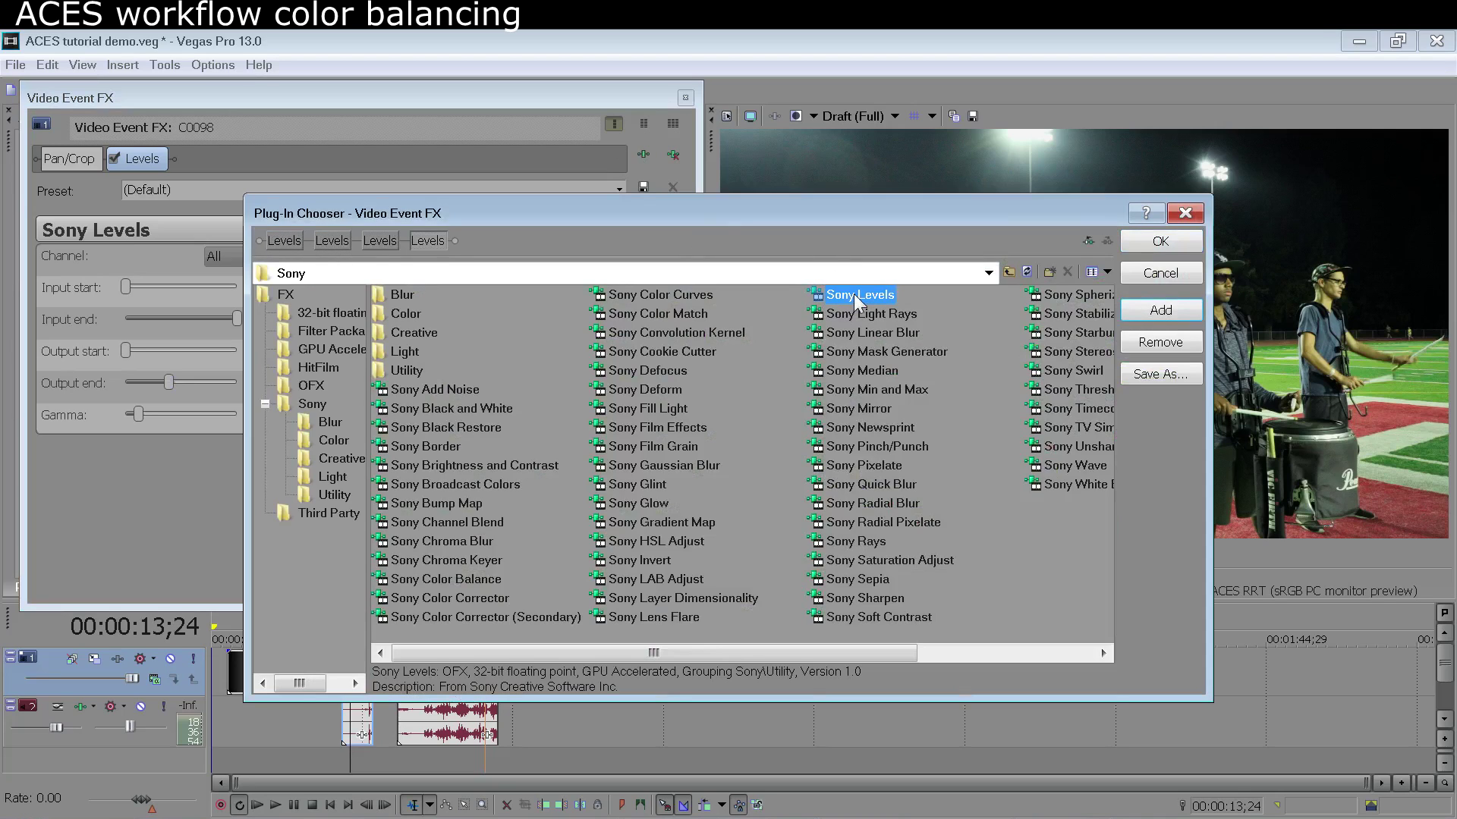
left_click(1182, 214)
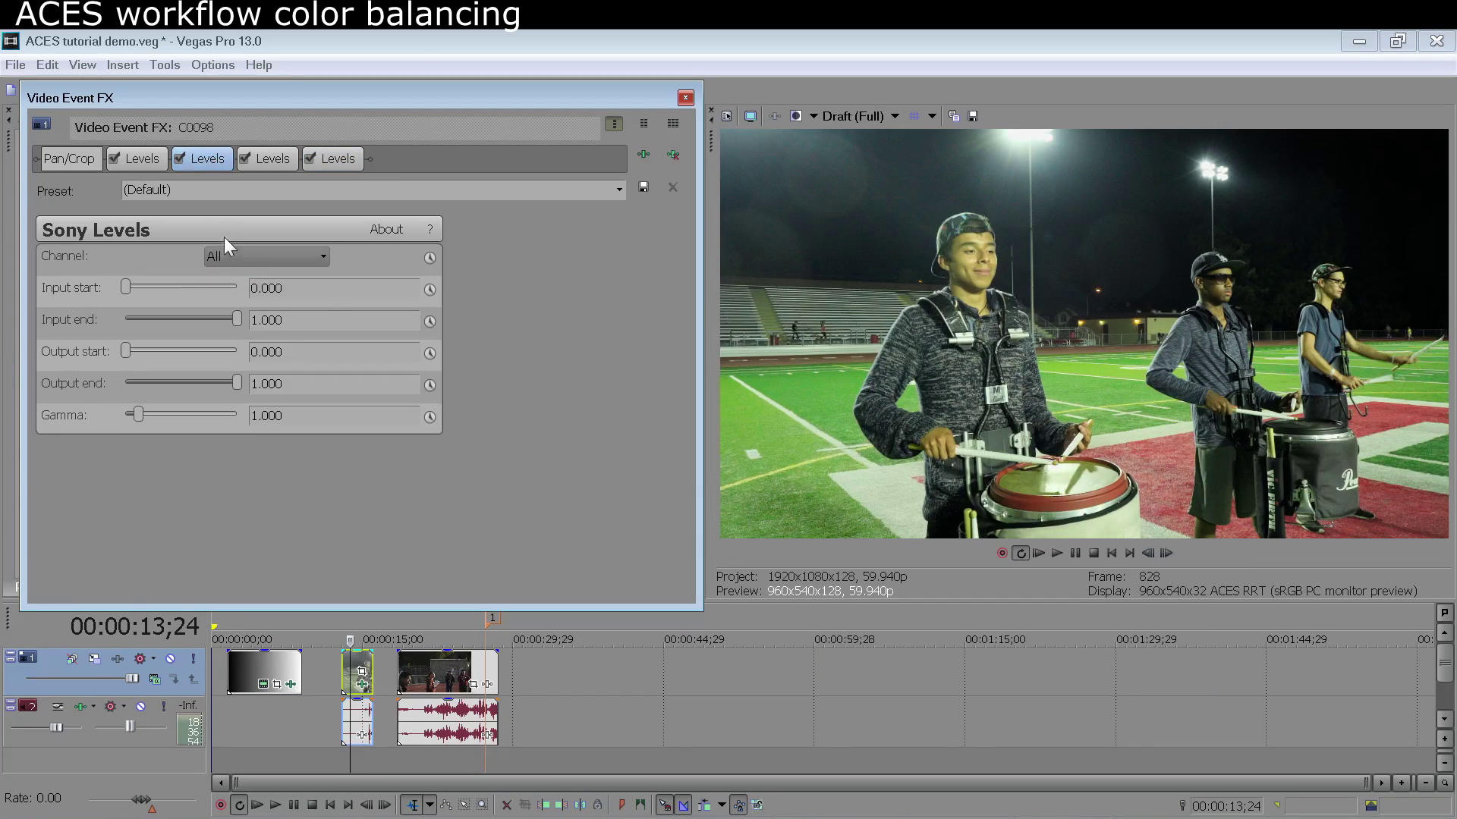
- Assign the second, third and fourth Levels effects in the chain to the Red, Green and Blue channels respectively
left_click(247, 255)
left_click(248, 289)
left_click(267, 159)
left_click(244, 258)
left_click(238, 306)
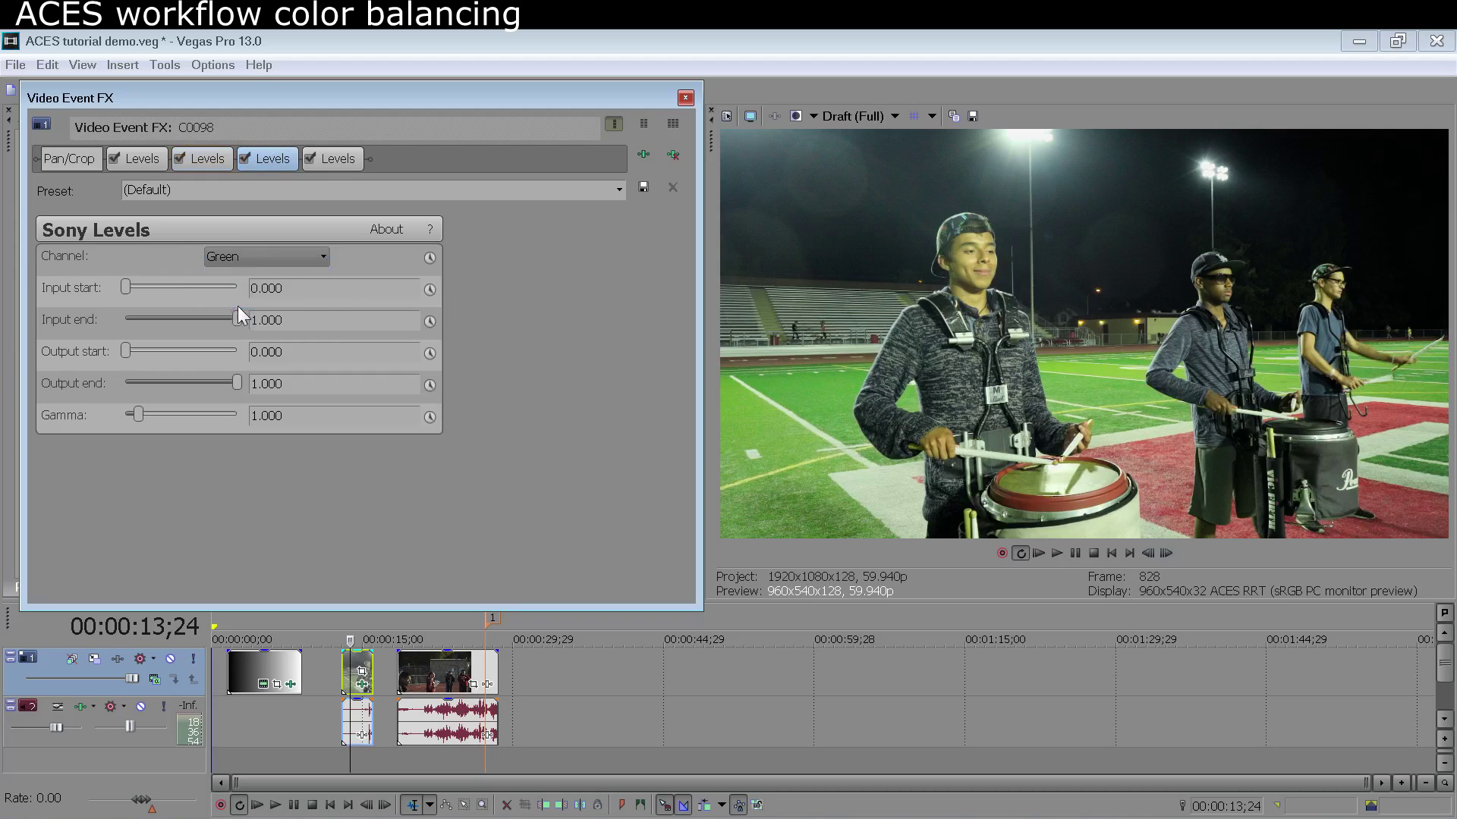
left_click(335, 157)
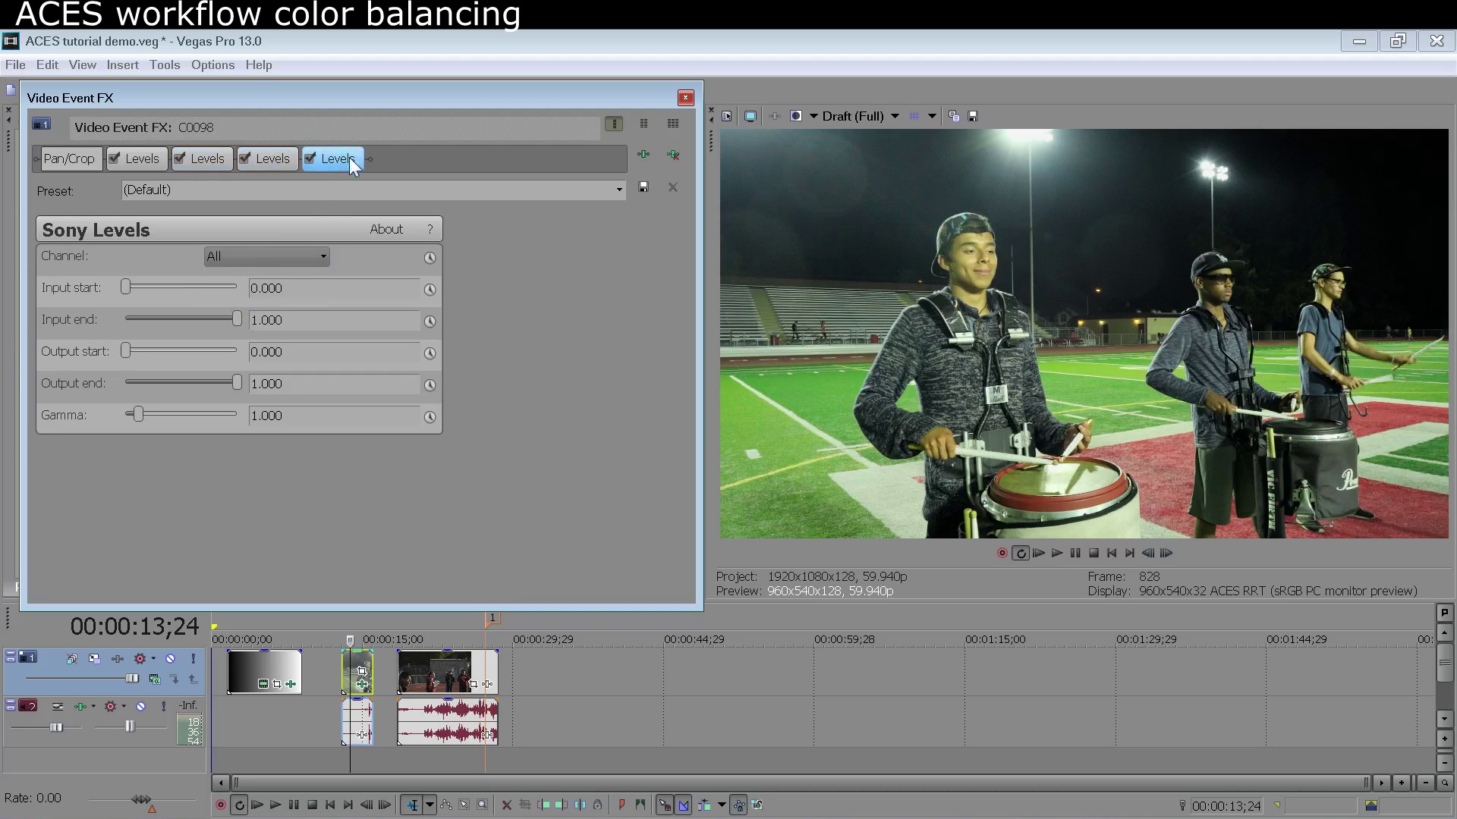
left_click(311, 257)
left_click(286, 320)
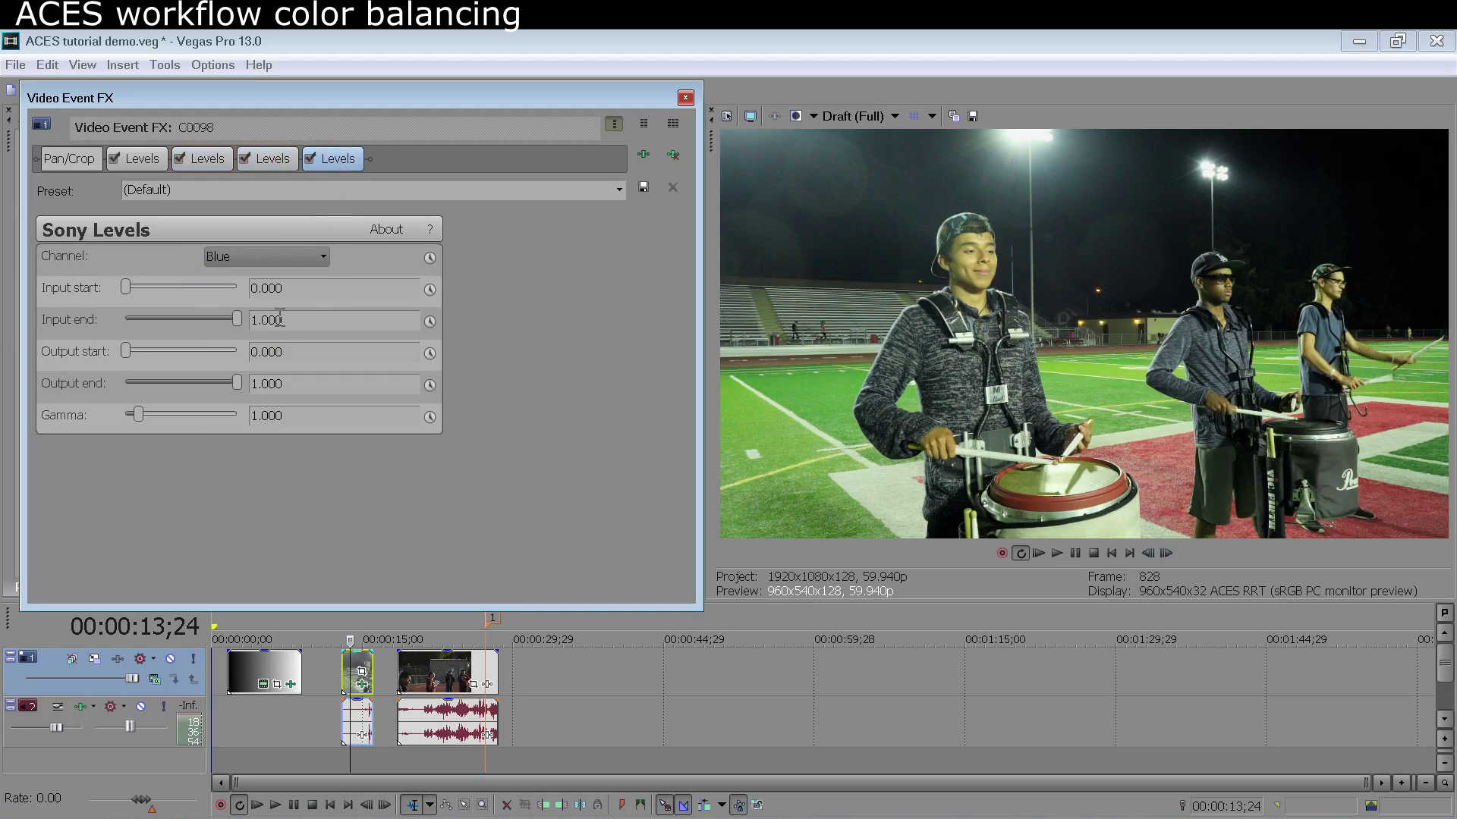
- Lower the green Levels effect's output end to 0.850, and set the red one's input end to 0.626 and output end to 0.605
left_click(261, 159)
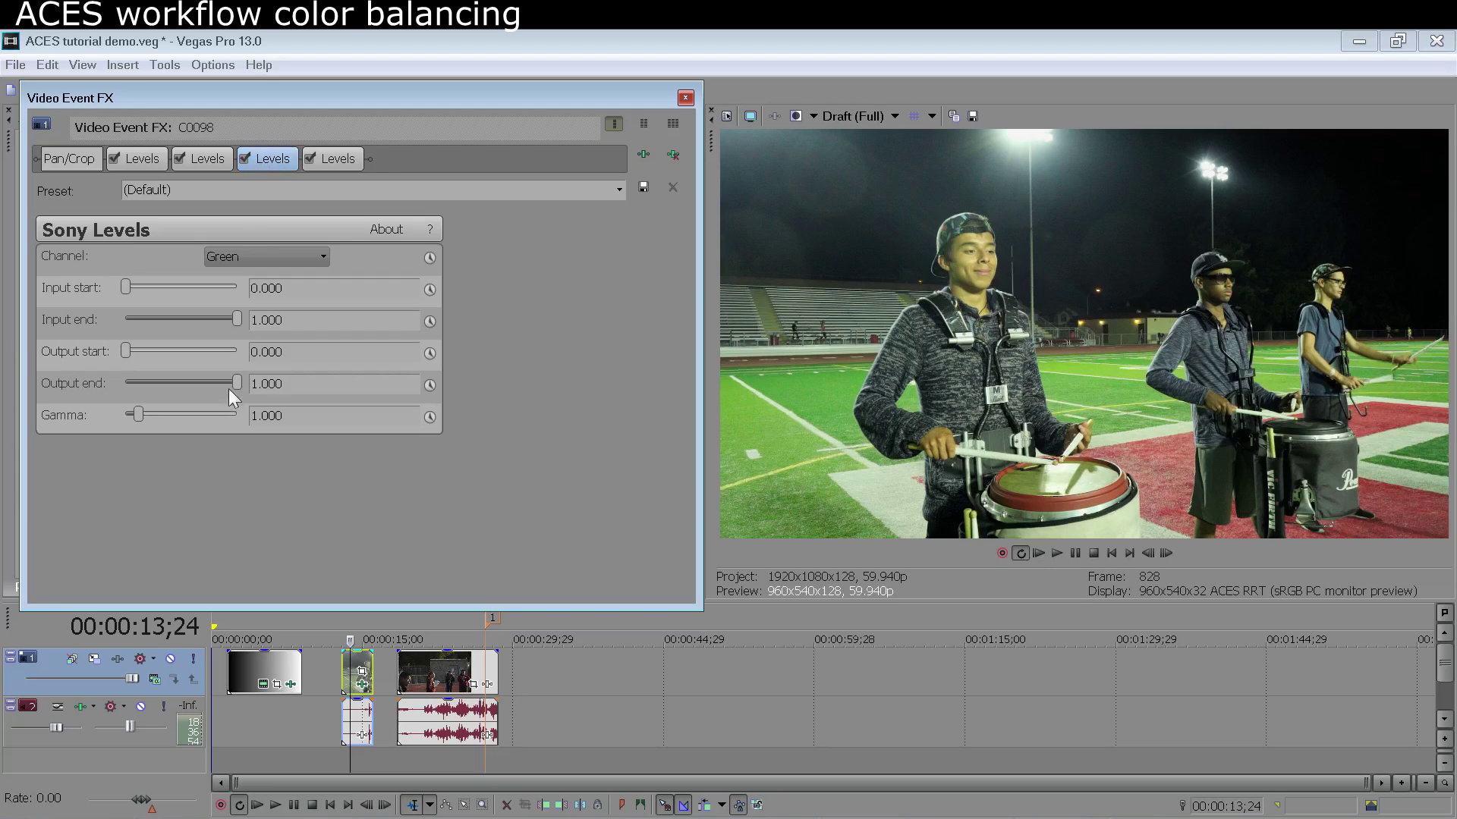
left_click_drag(238, 381, 218, 383)
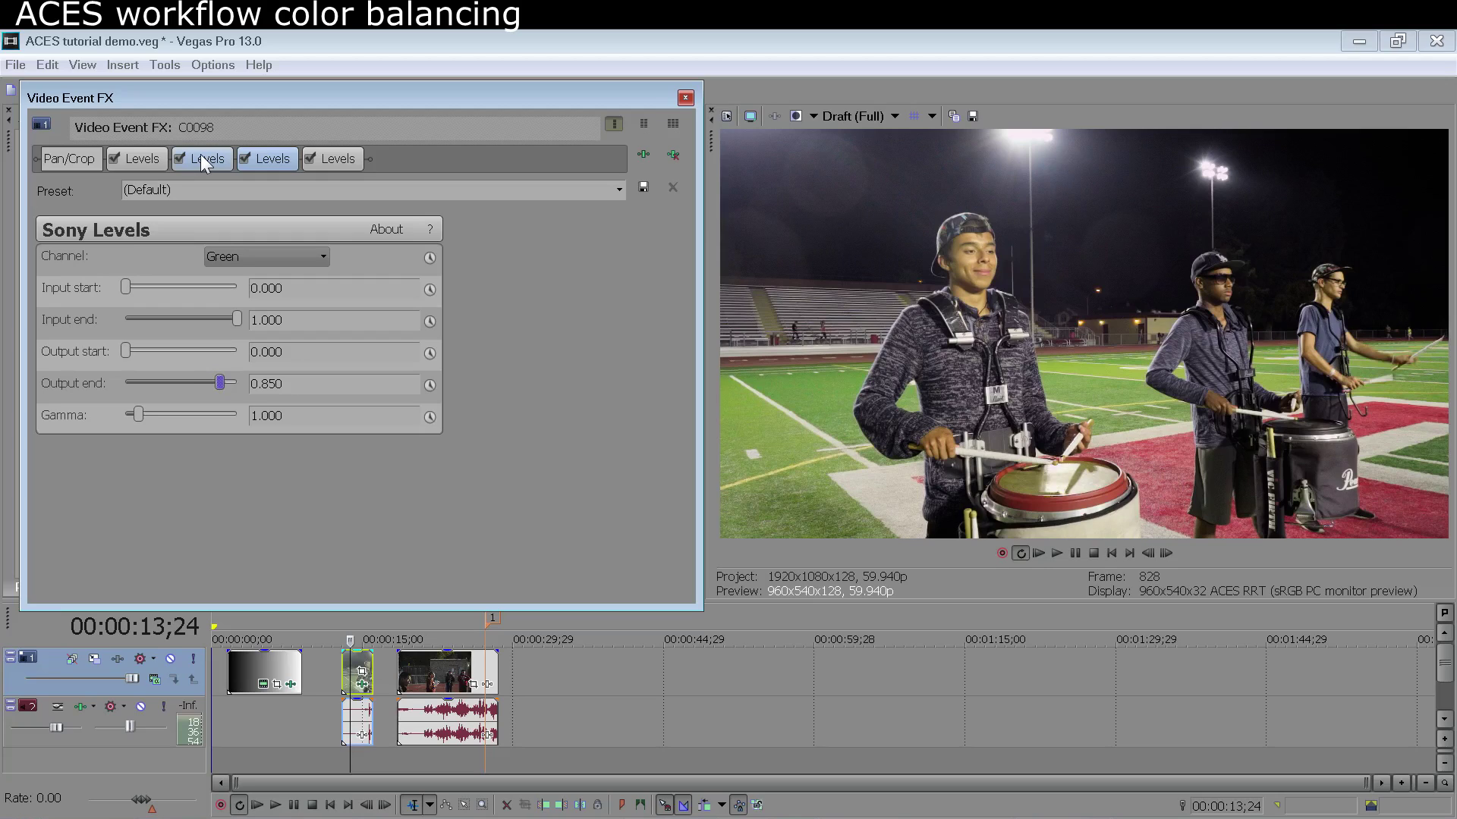
left_click(200, 153)
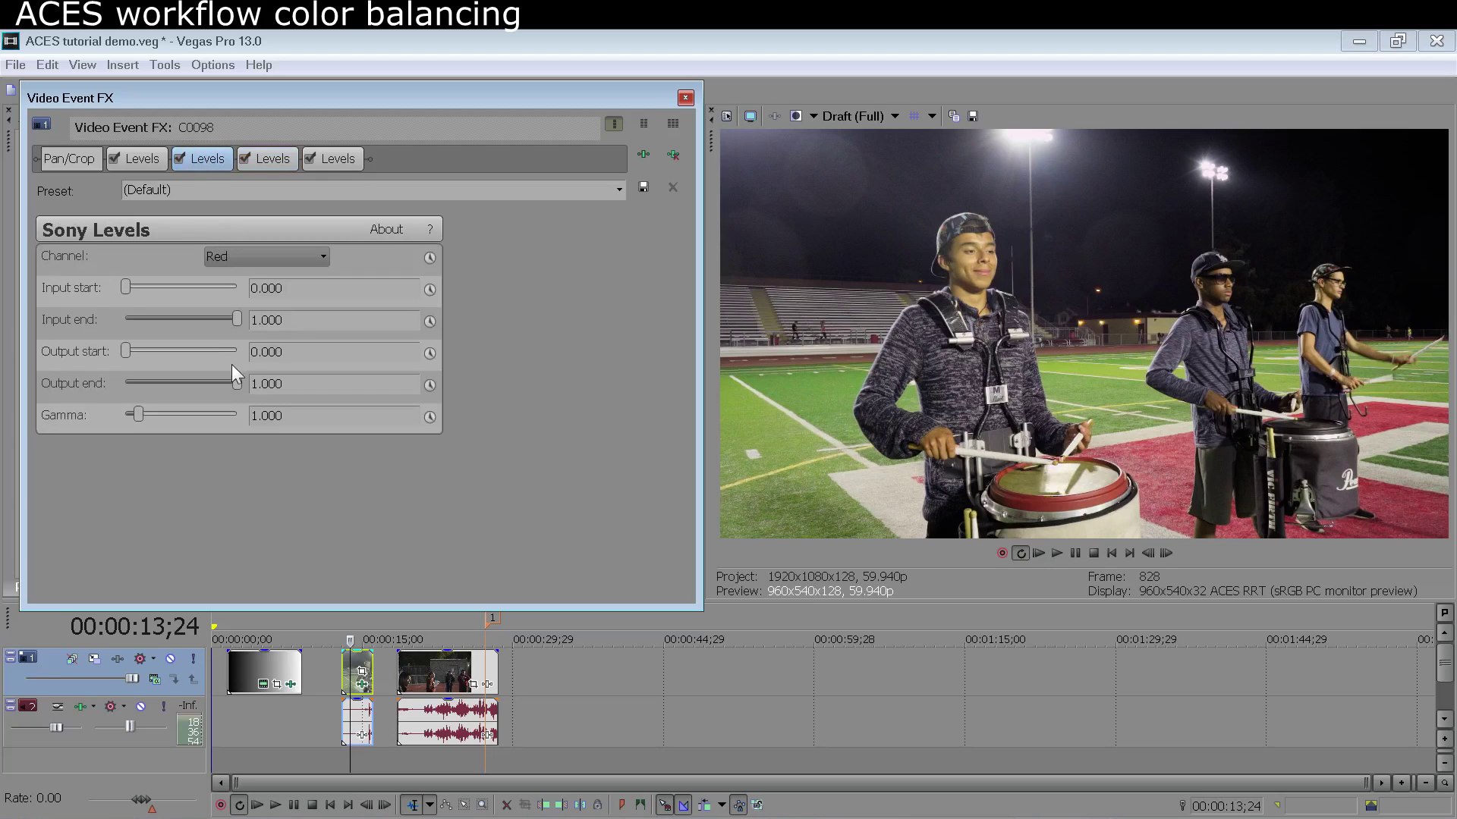
left_click_drag(237, 317, 196, 317)
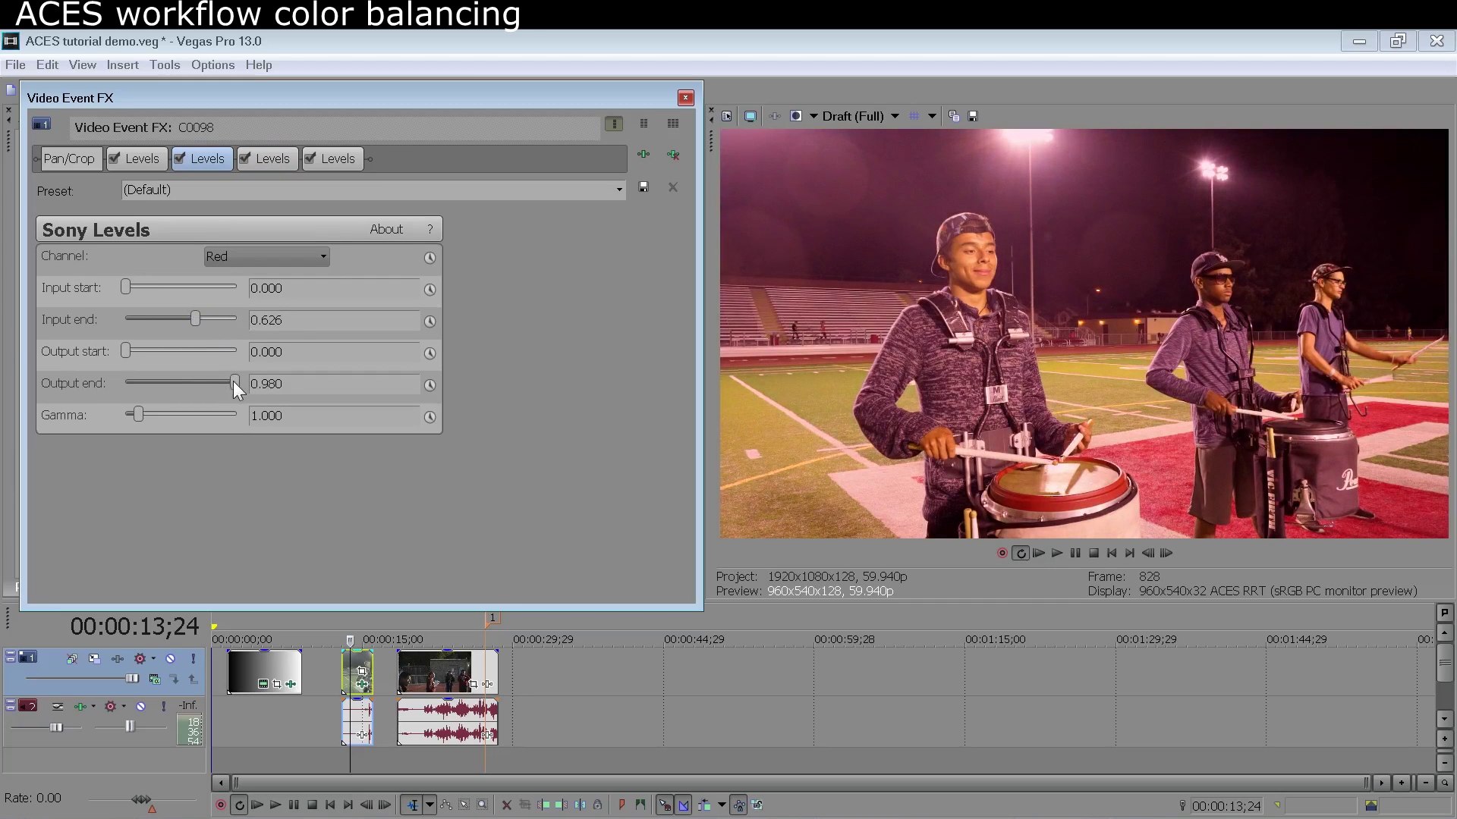
left_click_drag(234, 381, 193, 383)
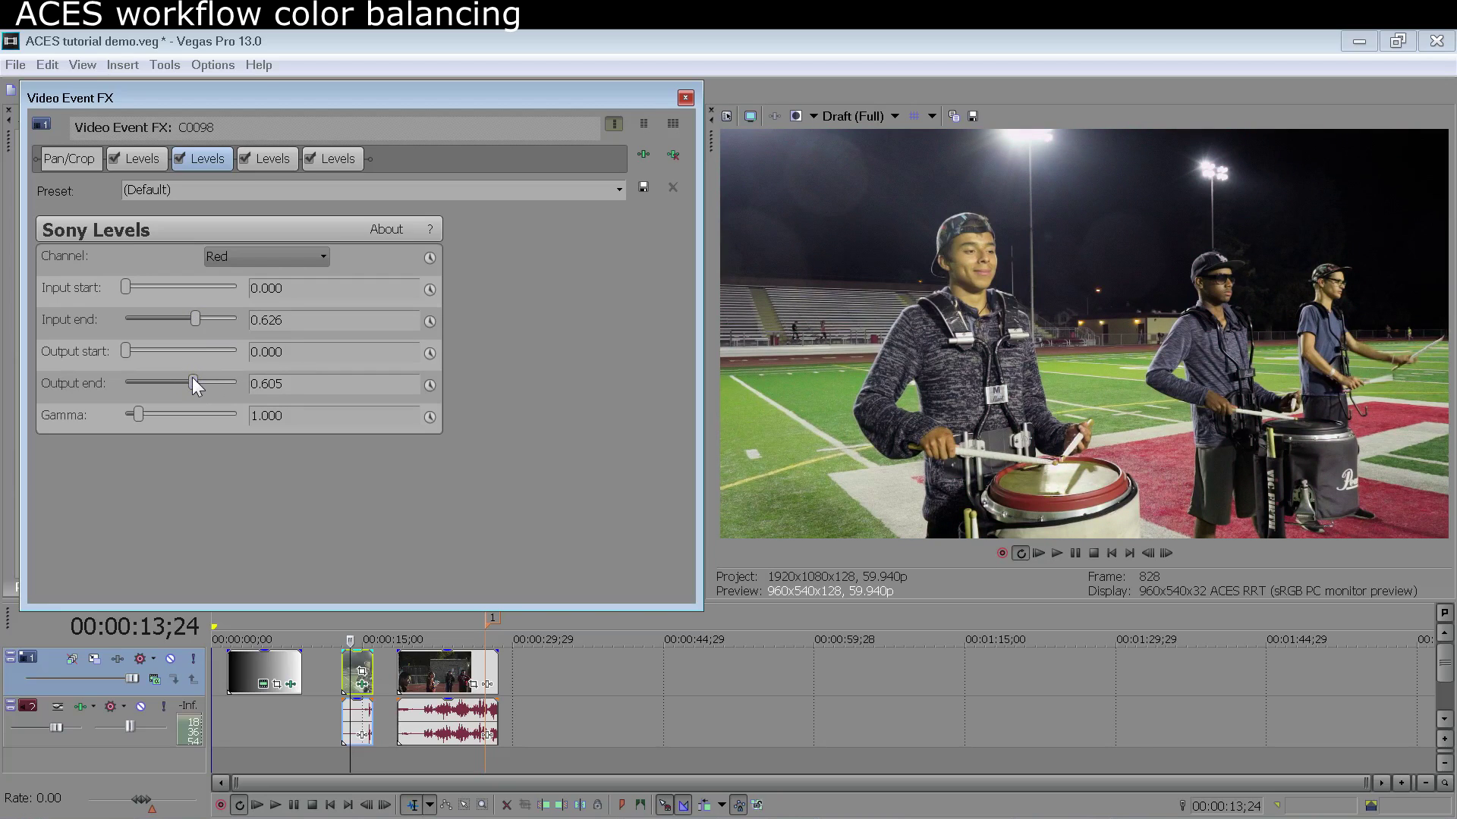
- Lower the blue Levels effect's input end to about 0.72 and its output end to 0.789
left_click(328, 160)
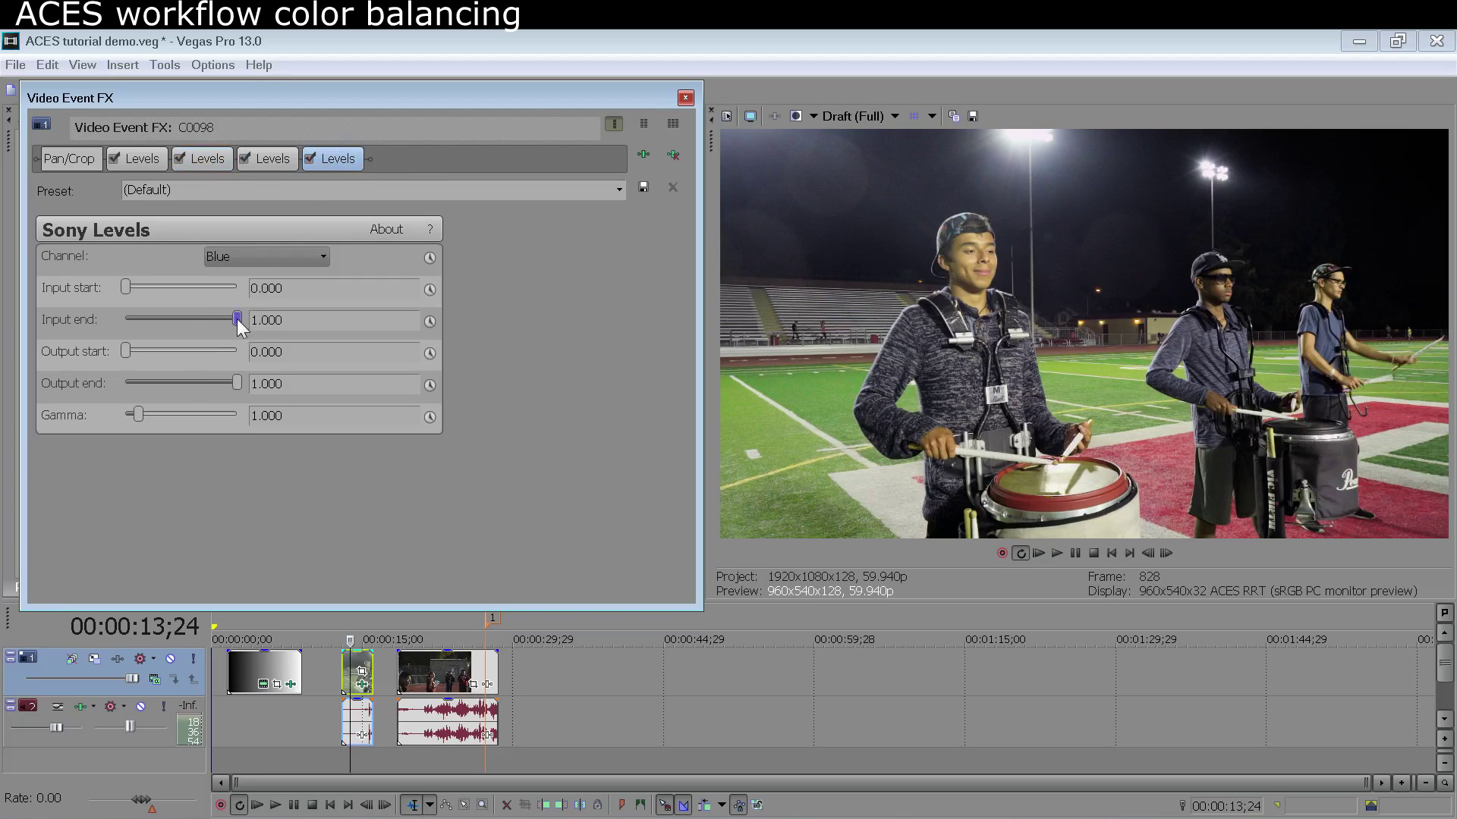
left_click_drag(234, 380, 211, 375)
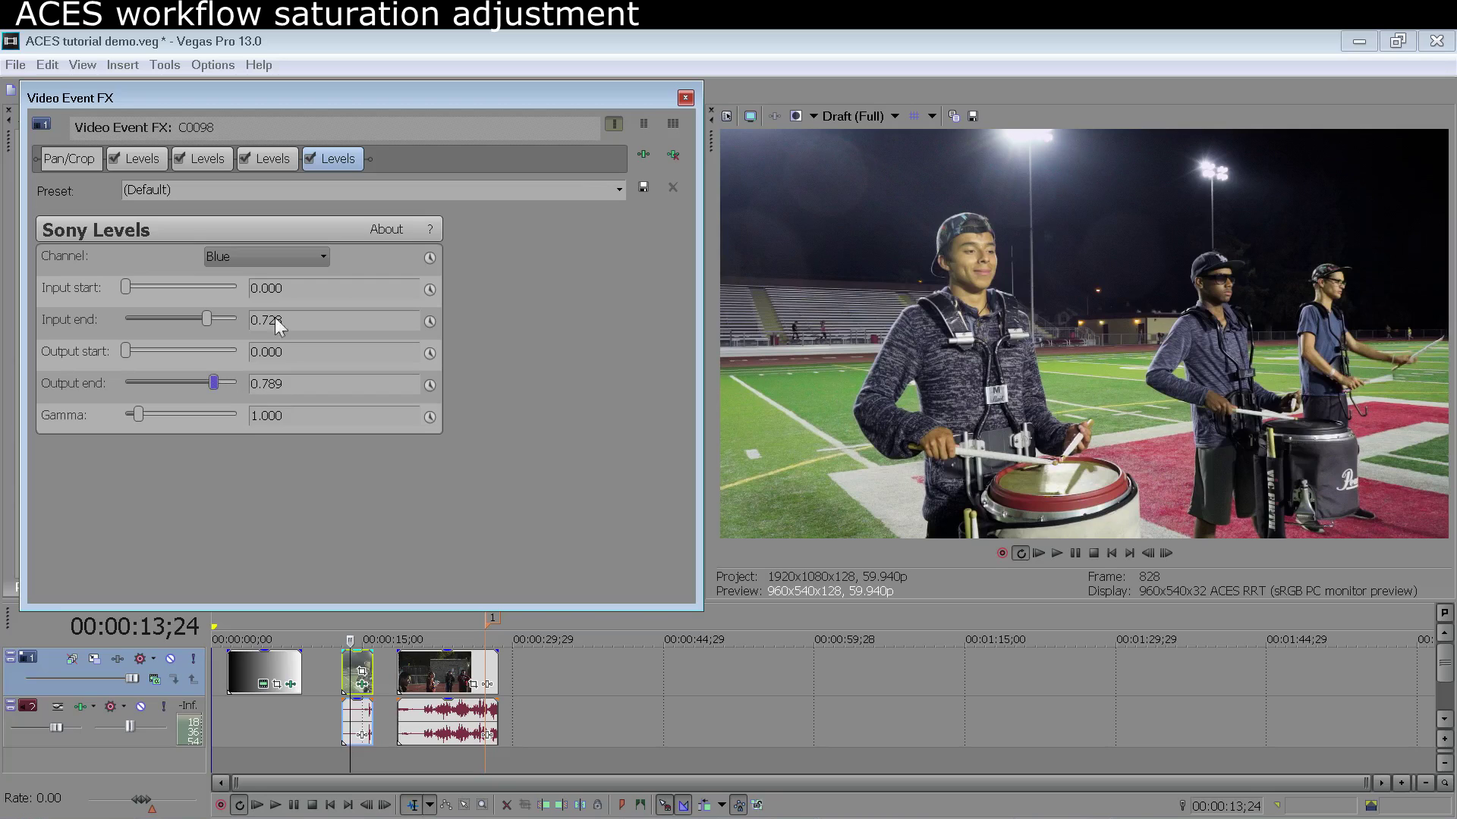
- Add the Sony Color Corrector effect to the C0098 clip and try lowering the saturation in its custom color-wheel view
left_click(643, 155)
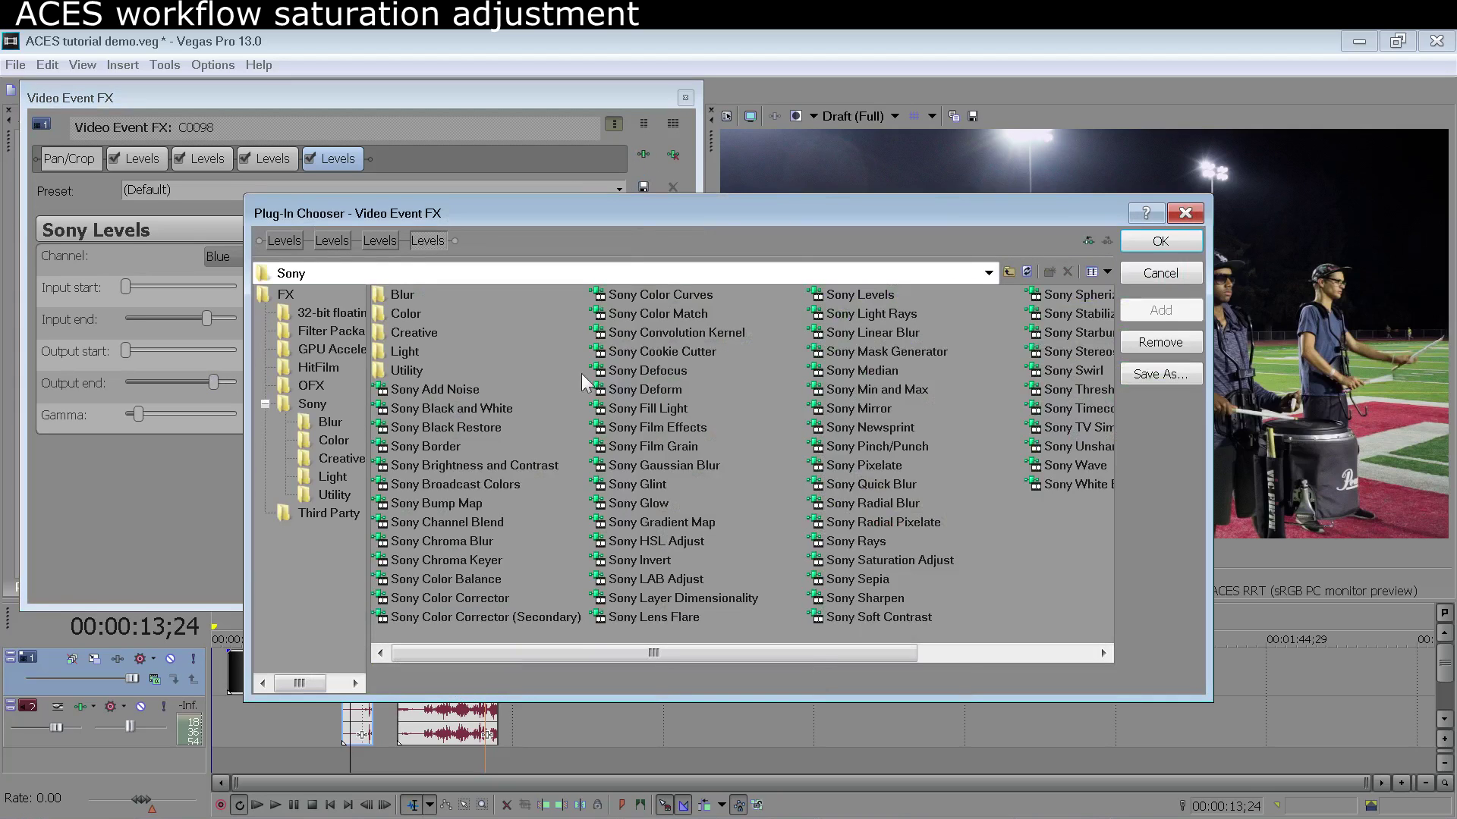
double_click(457, 602)
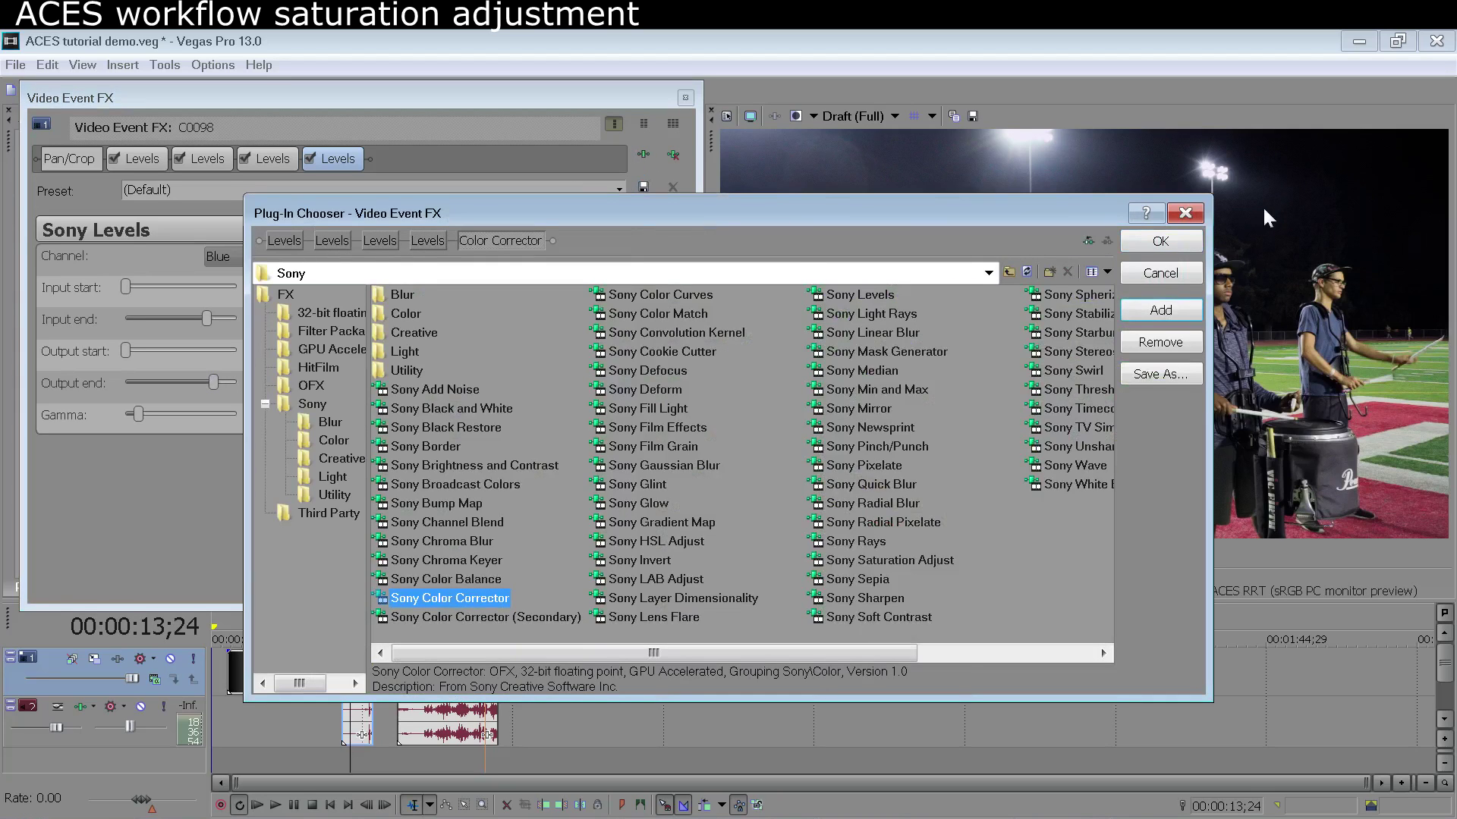
left_click(1184, 251)
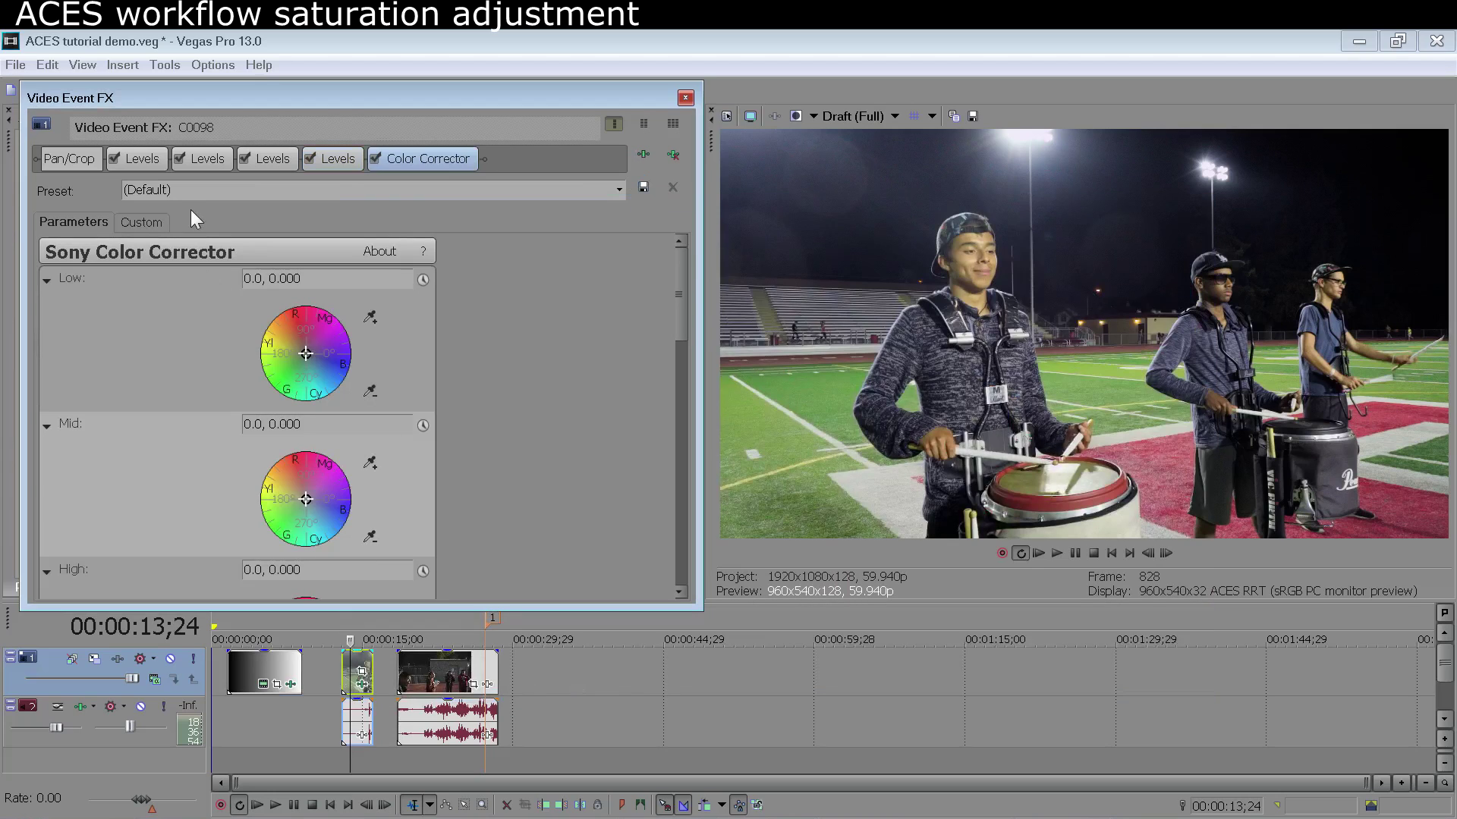
left_click(144, 221)
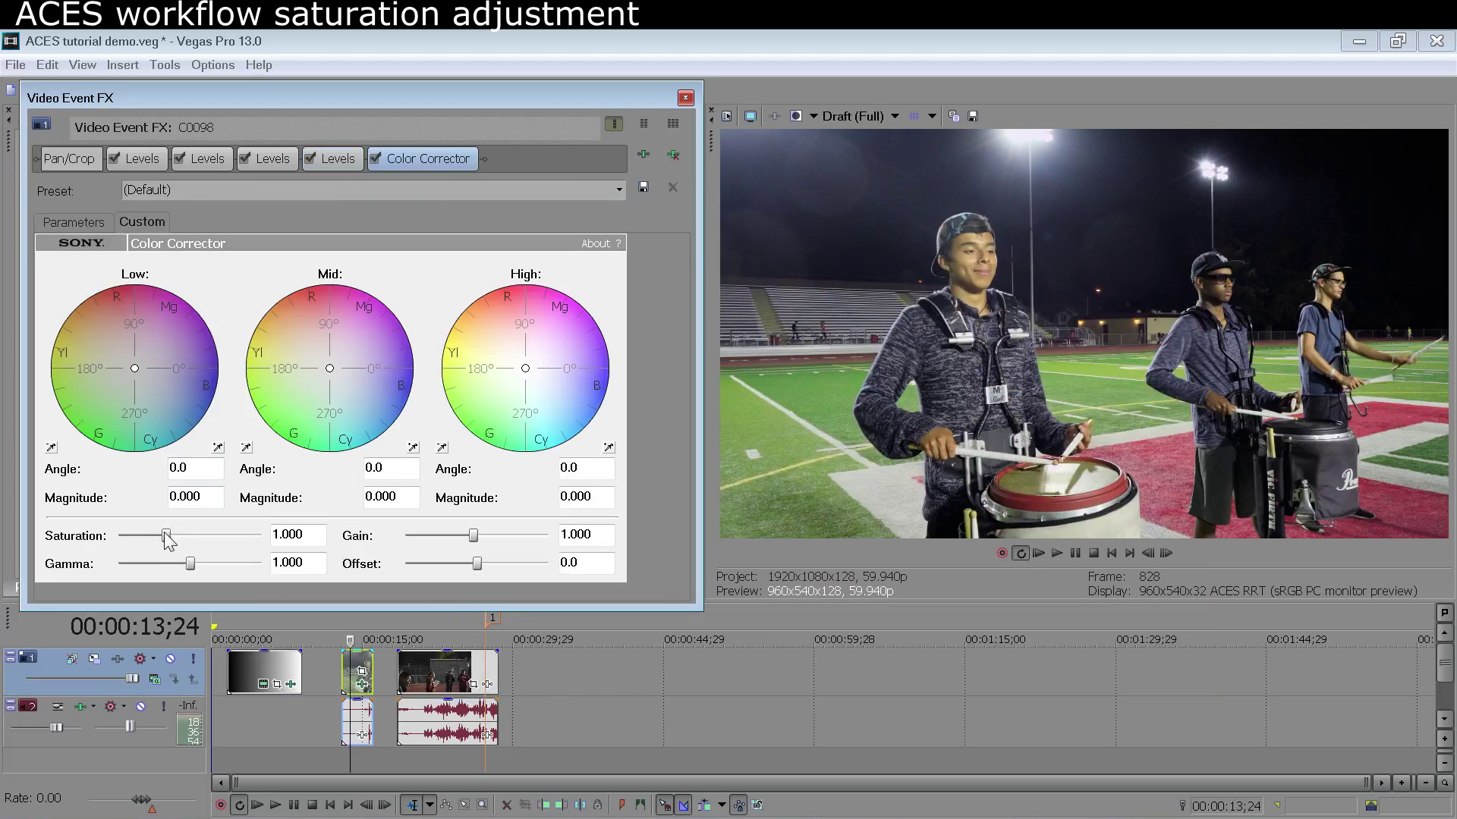
mouse_move(166, 534)
left_mouse_down()
mouse_move(176, 540)
mouse_move(141, 543)
left_mouse_up()
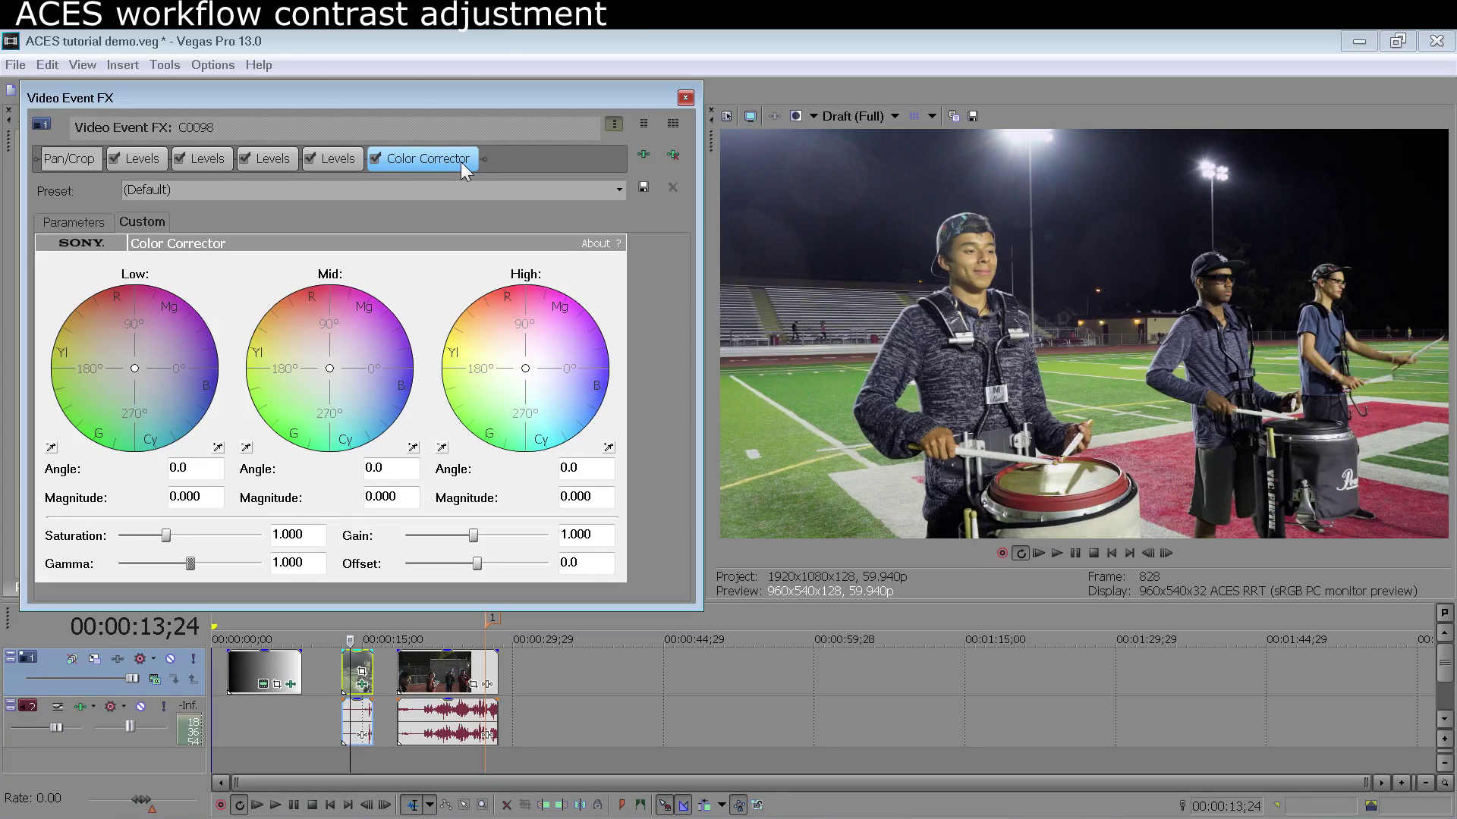
- Add another Sony Levels effect after the Color Corrector in the C0098 clip's chain
left_click(641, 155)
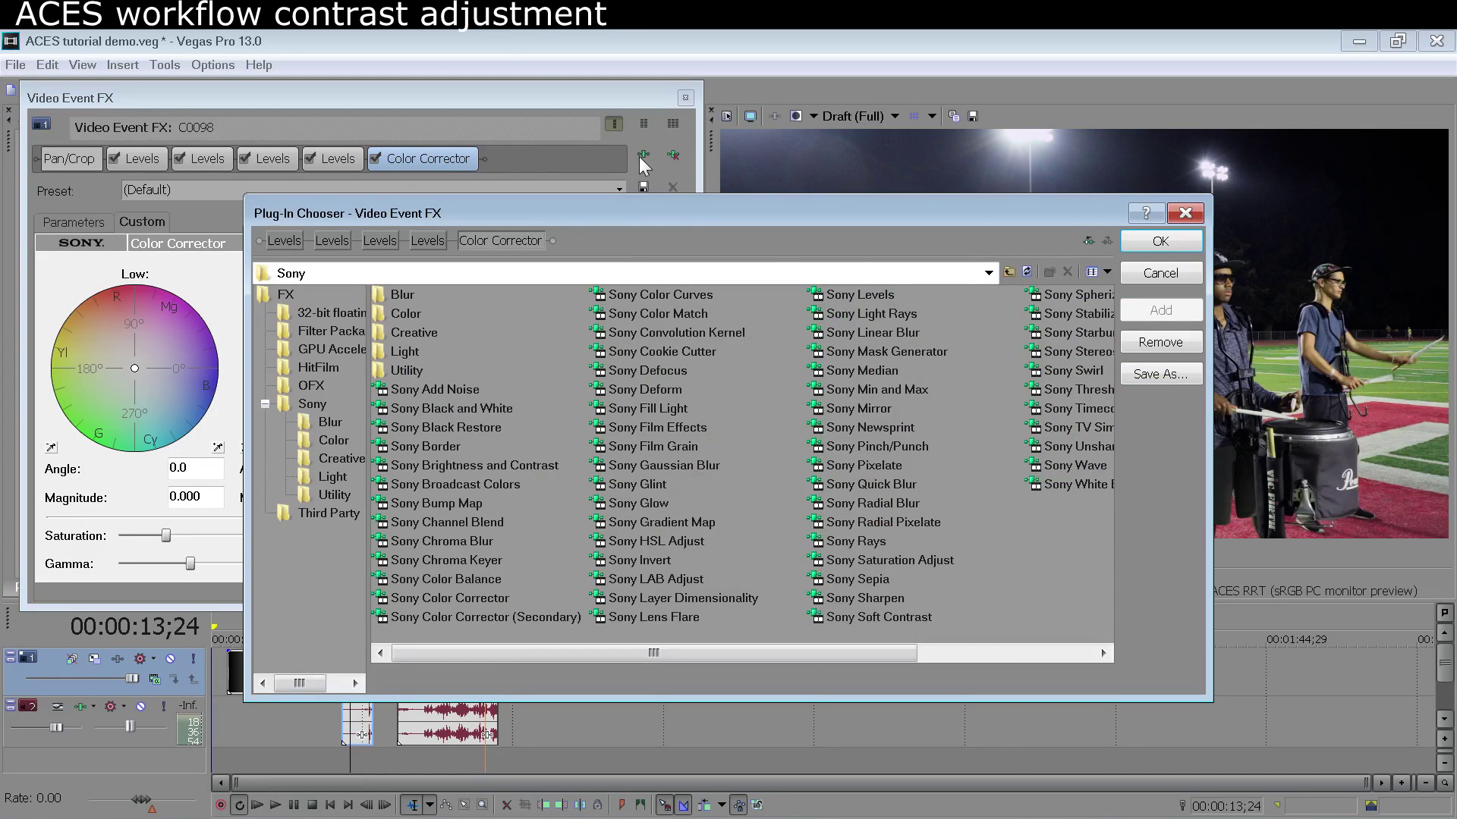
double_click(865, 298)
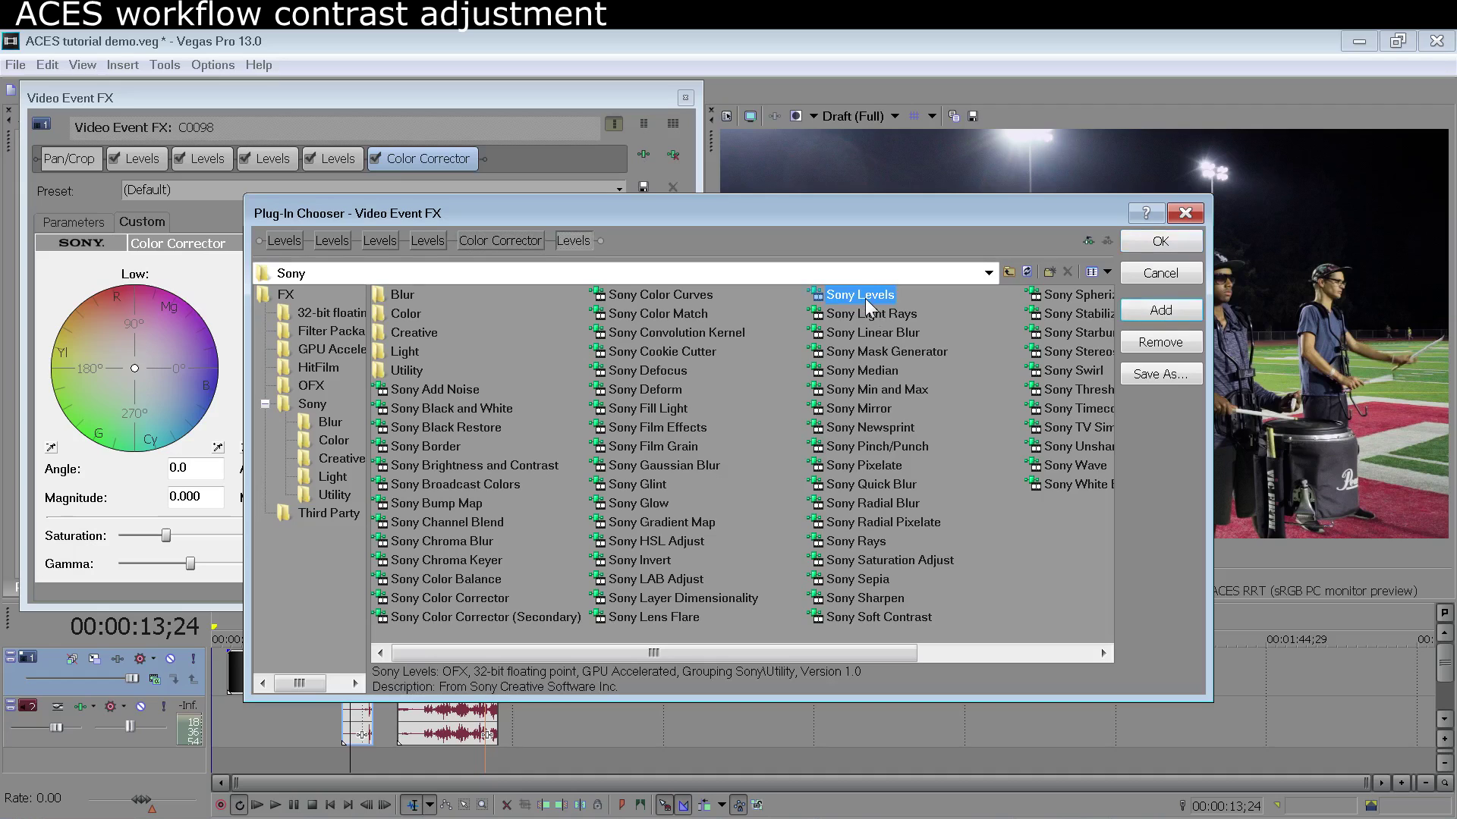
left_click(1135, 243)
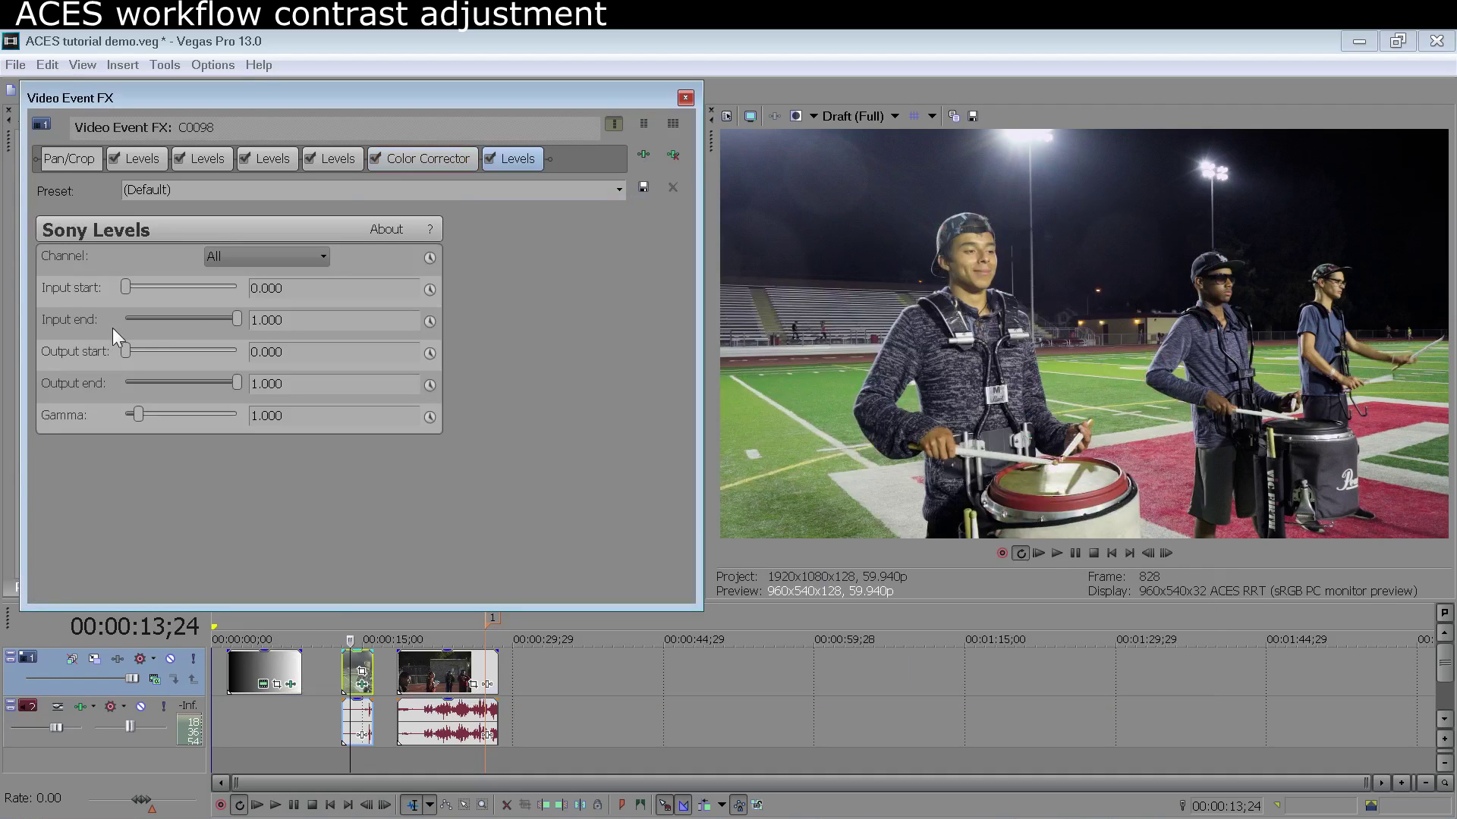
- Set both the input end and the output end of the last Levels effect to 0.2
left_click(292, 320)
type("0.2")
left_click(307, 383)
type(".2")
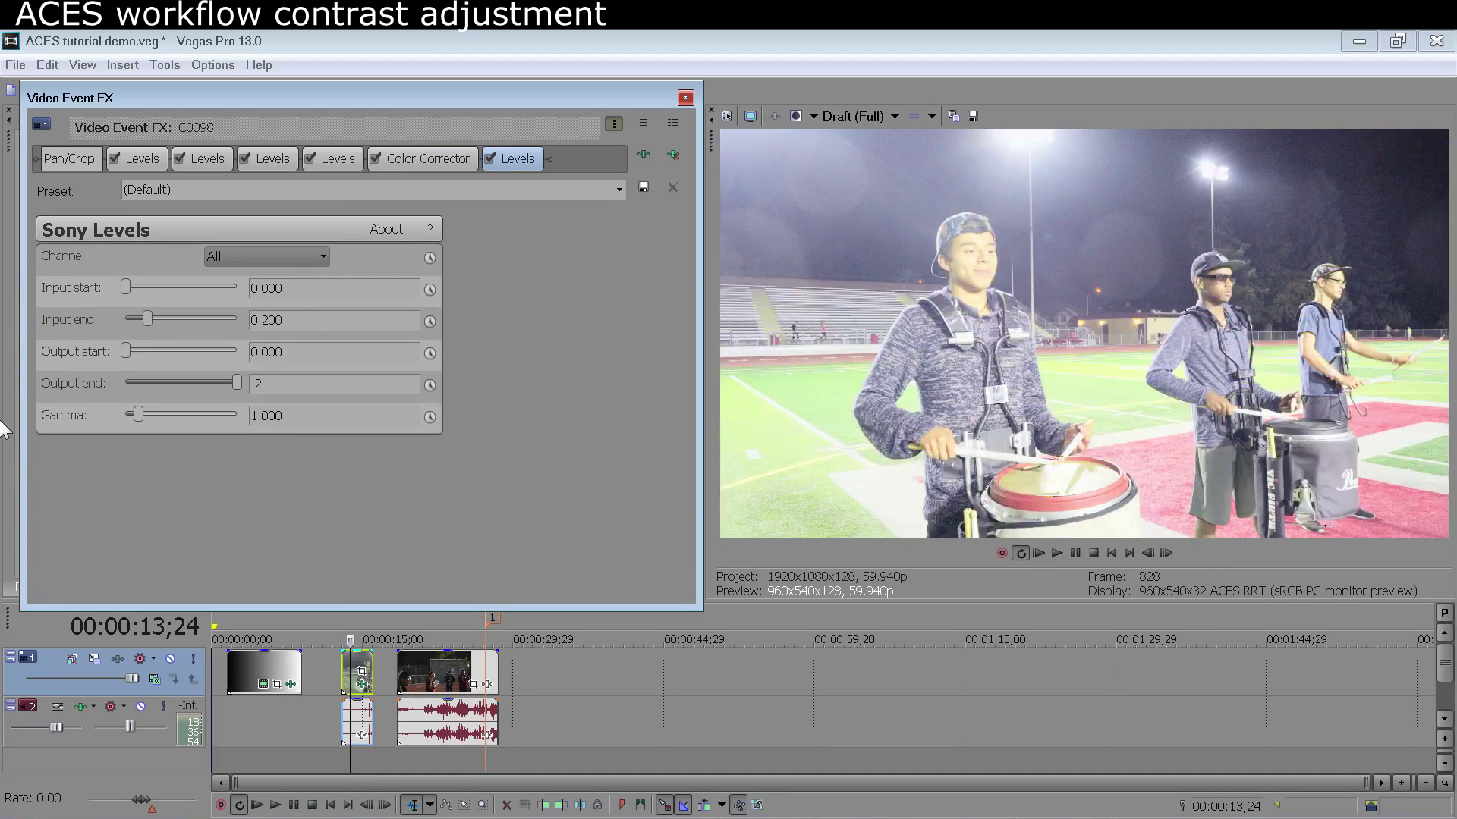
key("Tab")
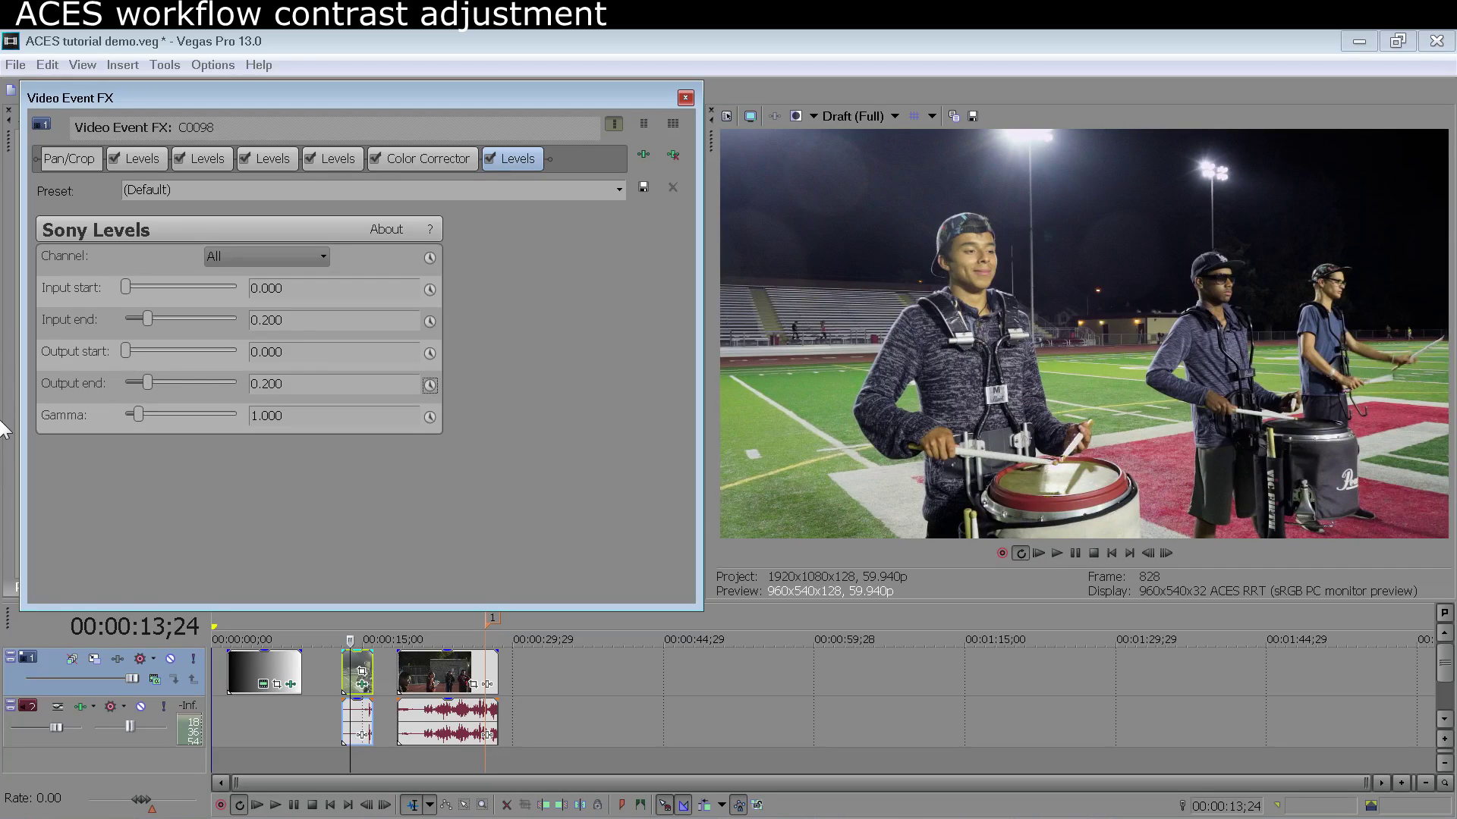
- Try raising the last Levels effect's gamma to about 1.719 to change the contrast, and reset it to the default
left_click(138, 413)
mouse_move(138, 412)
left_mouse_down()
mouse_move(123, 413)
mouse_move(156, 418)
left_mouse_up()
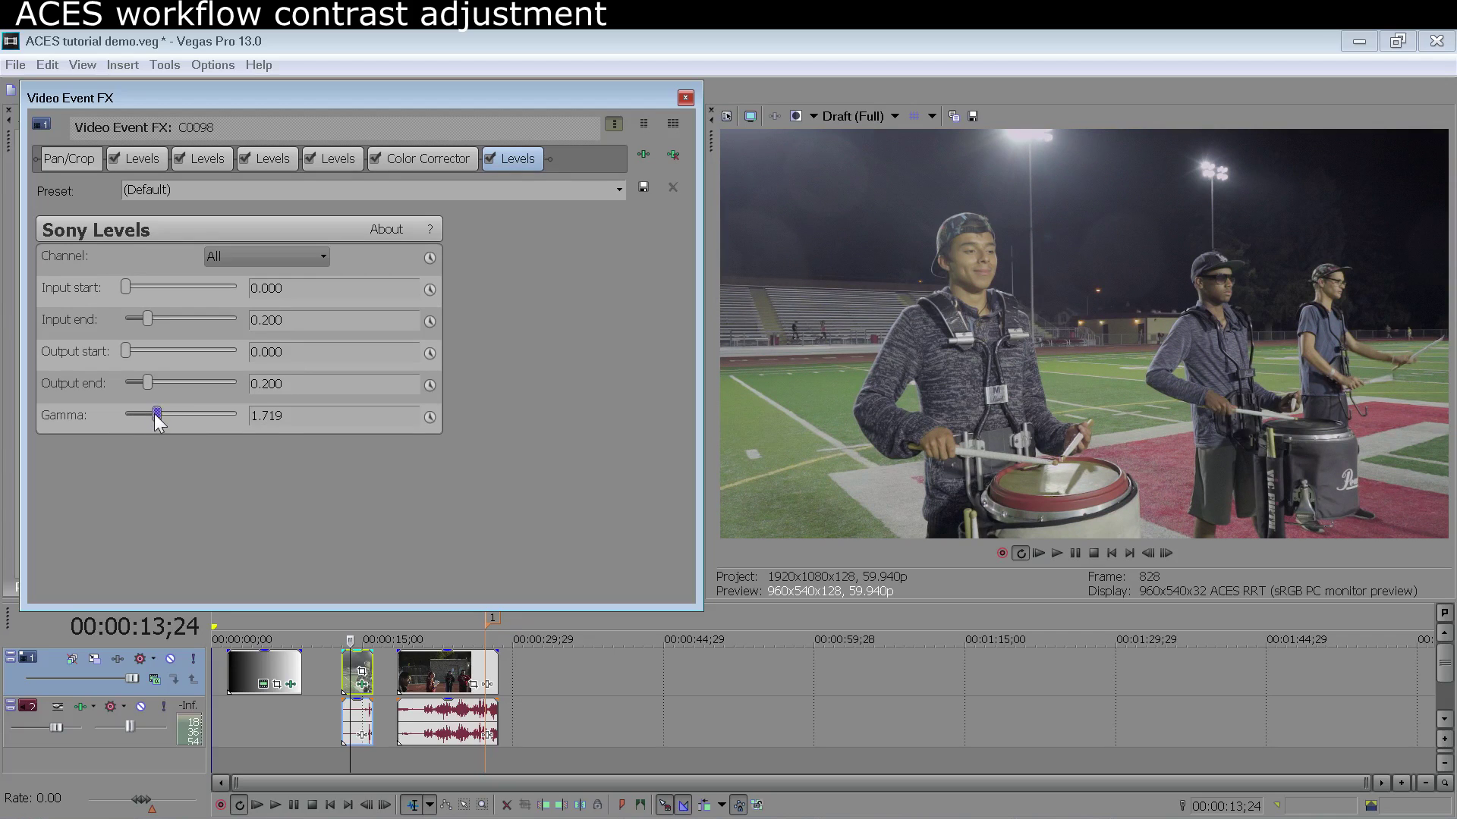
double_click(154, 415)
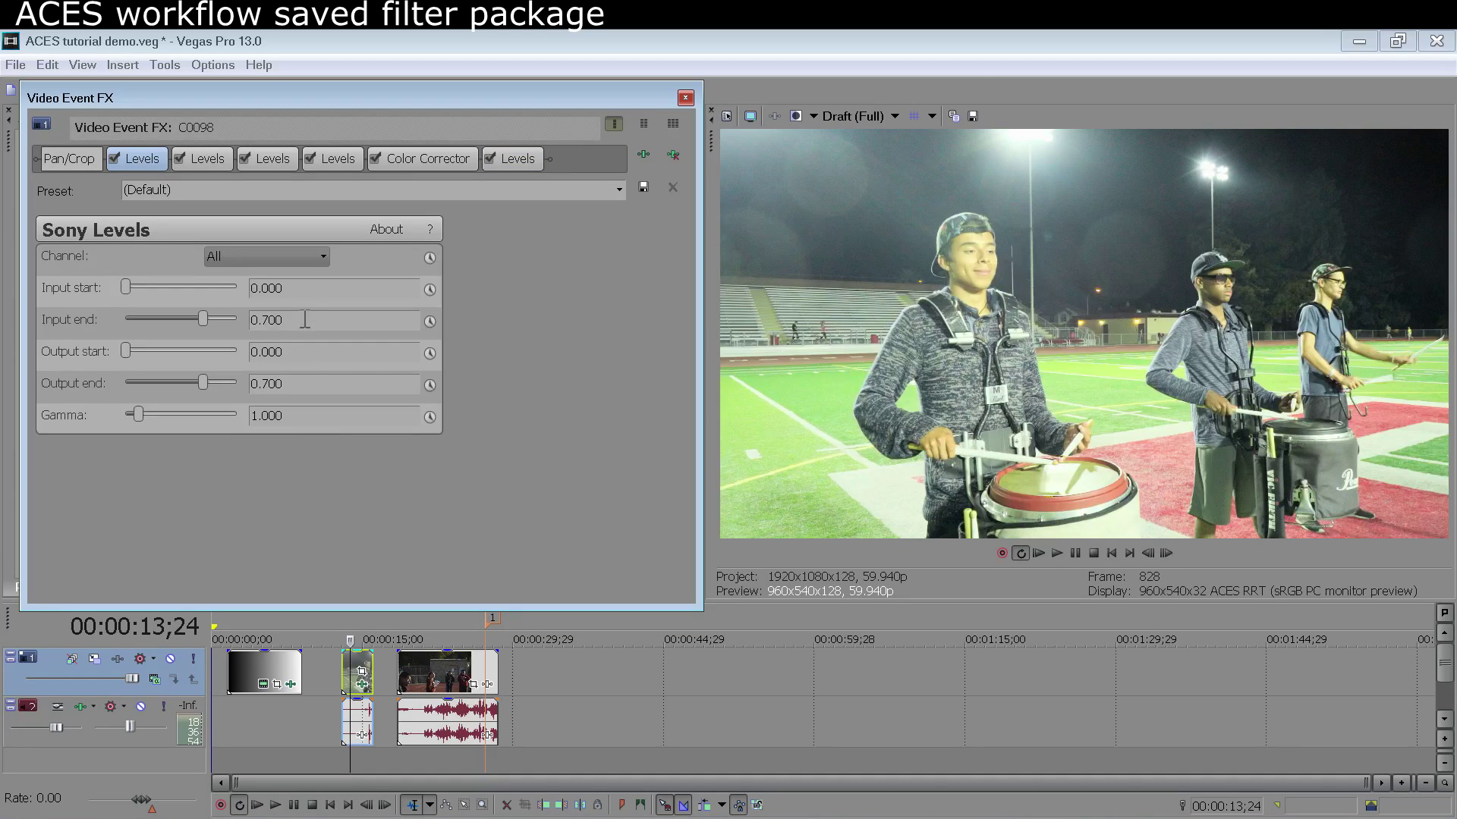
- Review the input end and output end settings of the first four Levels effects in the clip's chain
left_click_drag(305, 319, 84, 320)
left_click_drag(319, 388, 71, 415)
left_click(135, 163)
left_click(199, 161)
left_click(257, 156)
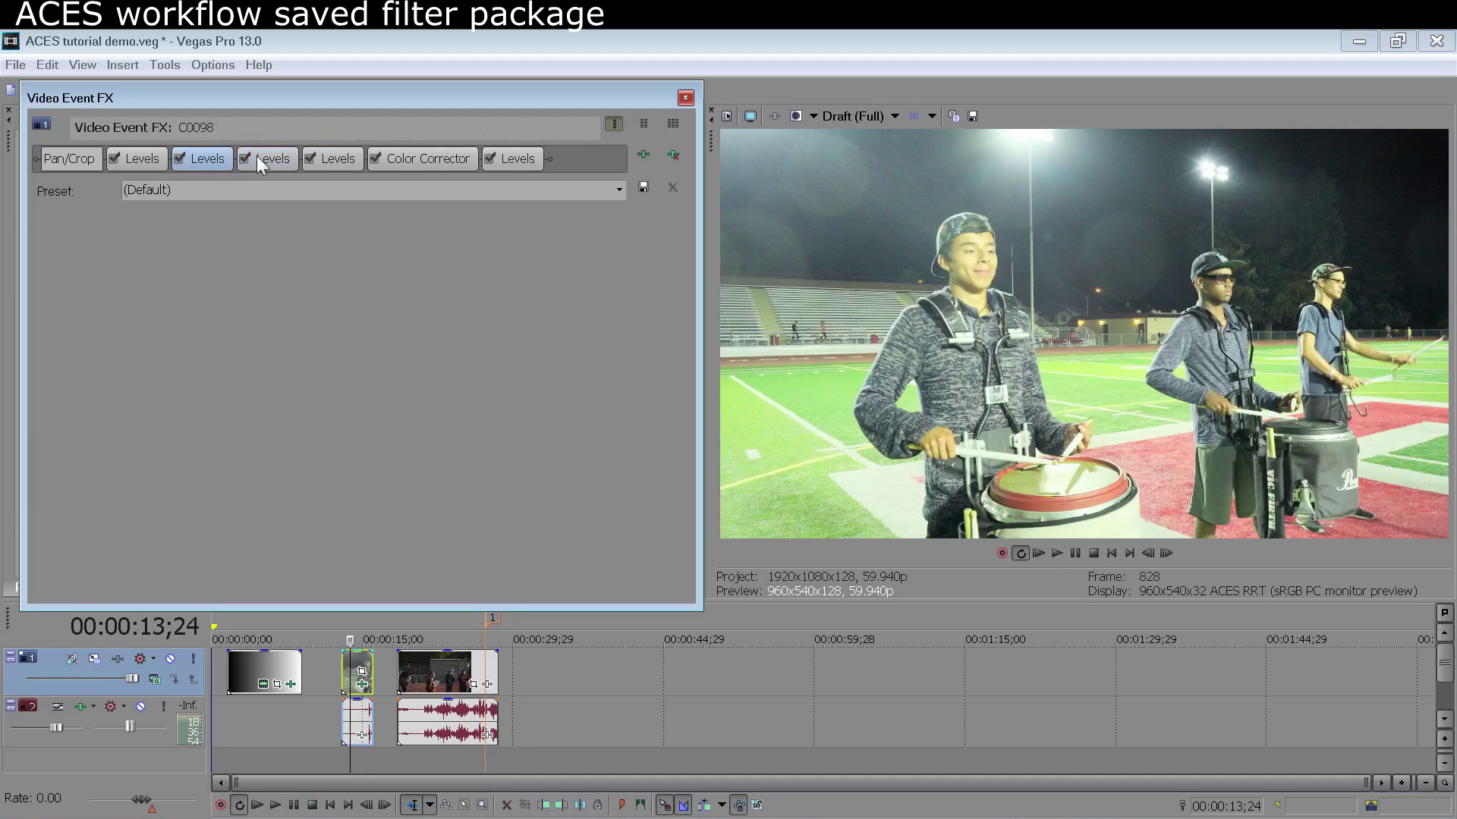
left_click(321, 154)
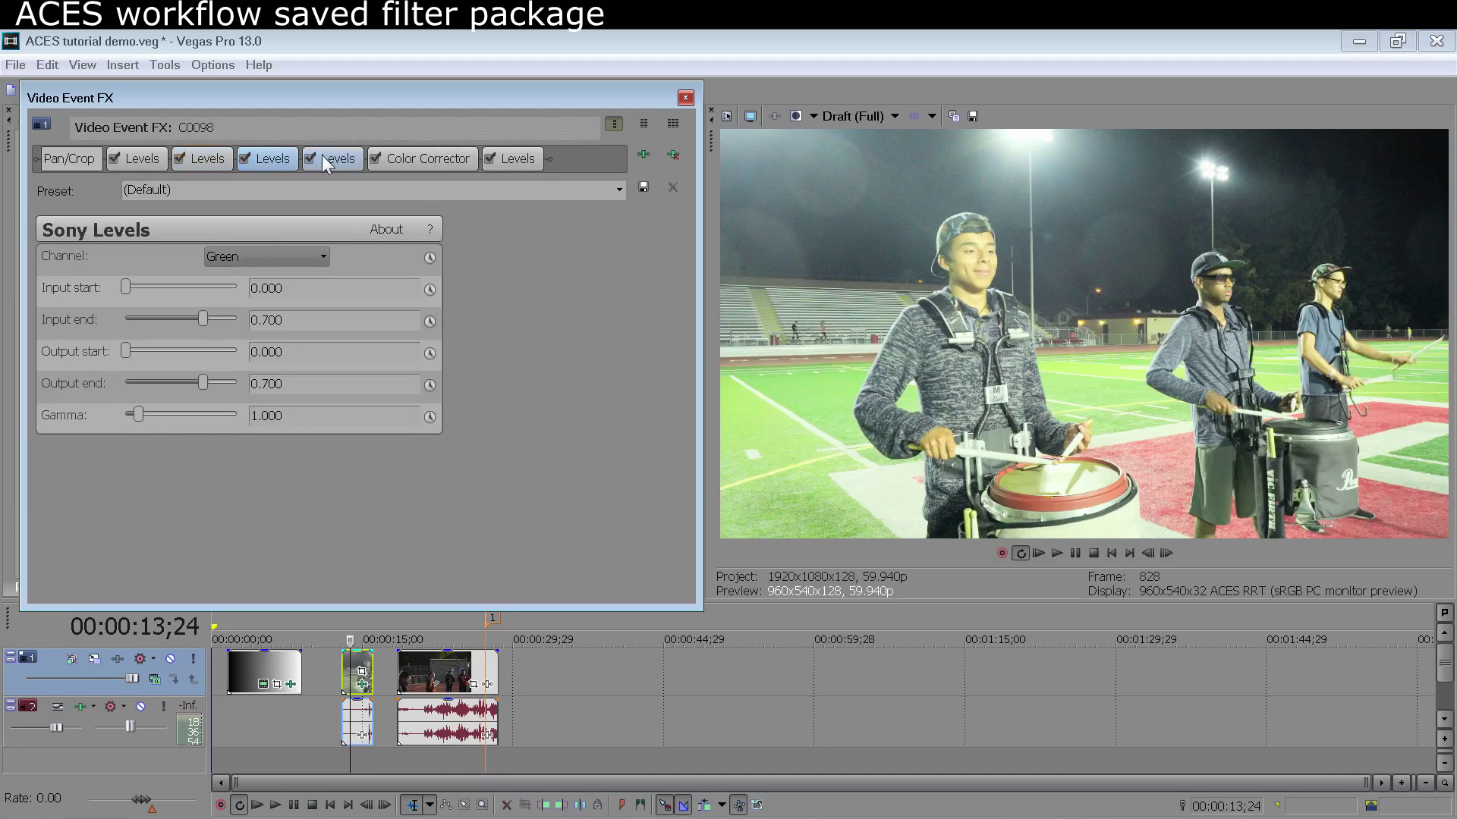
- Save the C0098 clip's effect chain as a plug-in package named "ACES color correction" and close the clip's effects window
left_click(645, 154)
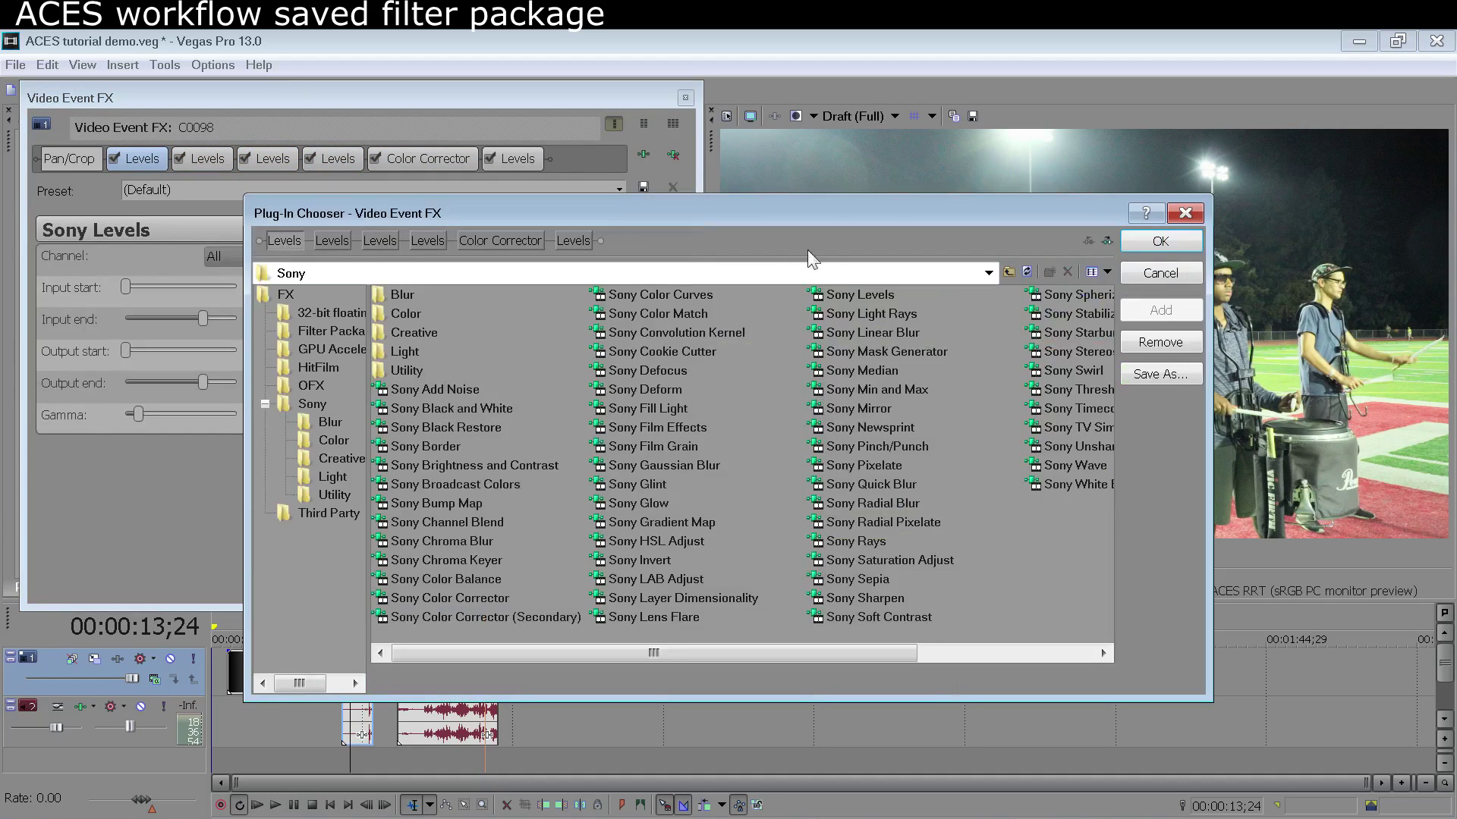
left_click(1154, 376)
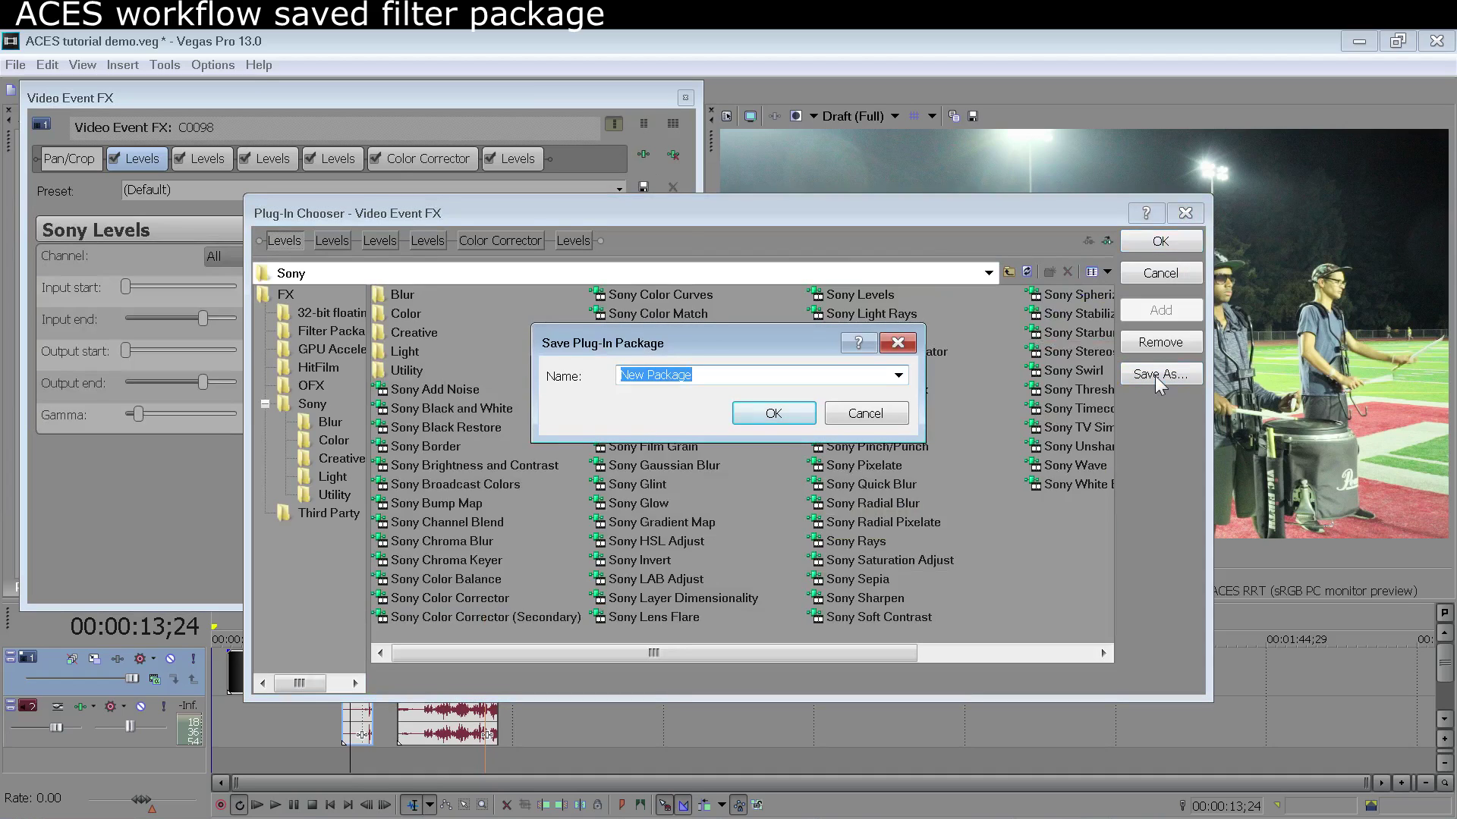
type("ACES color correction")
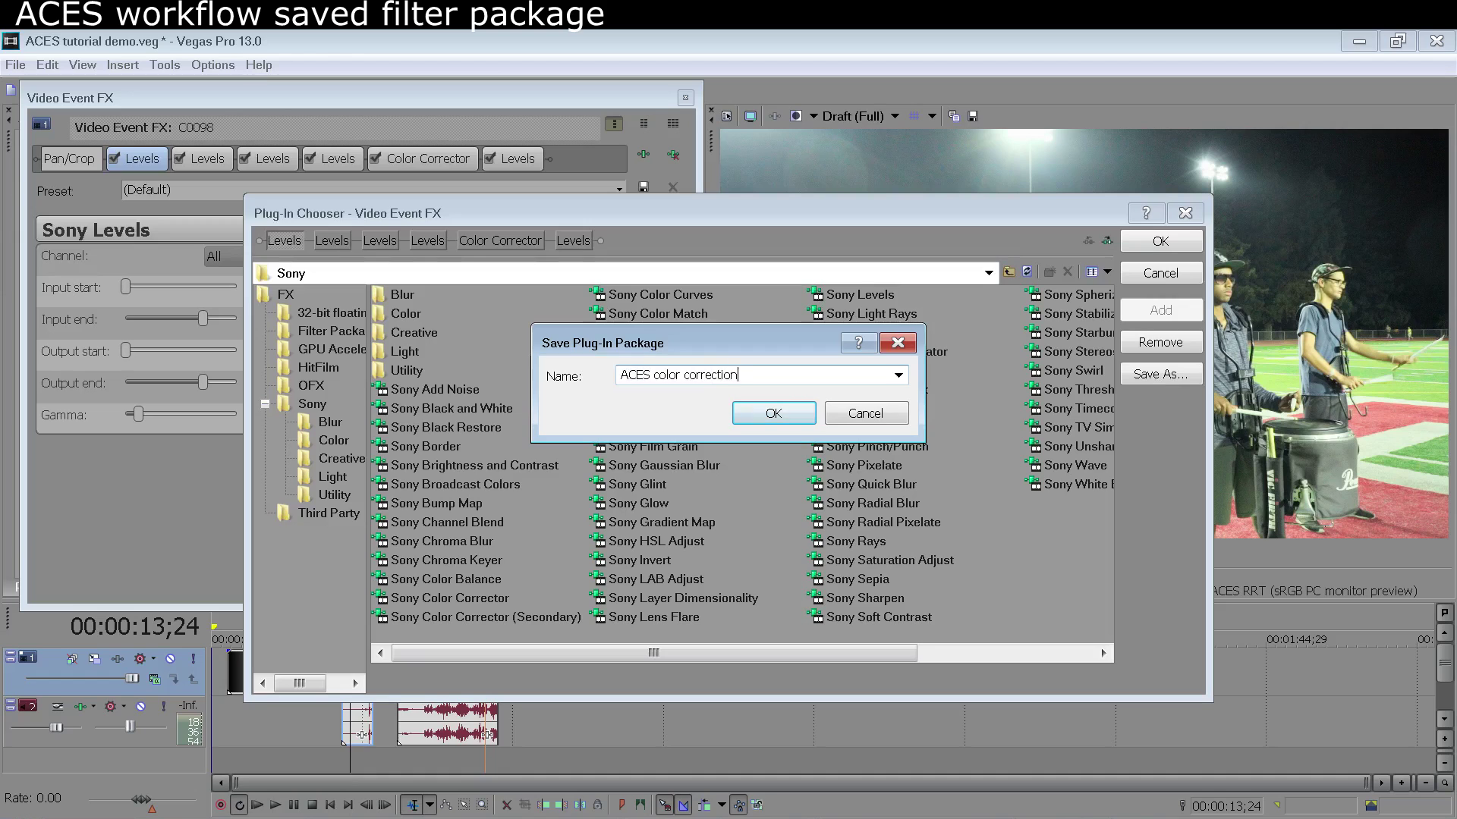
left_click(781, 414)
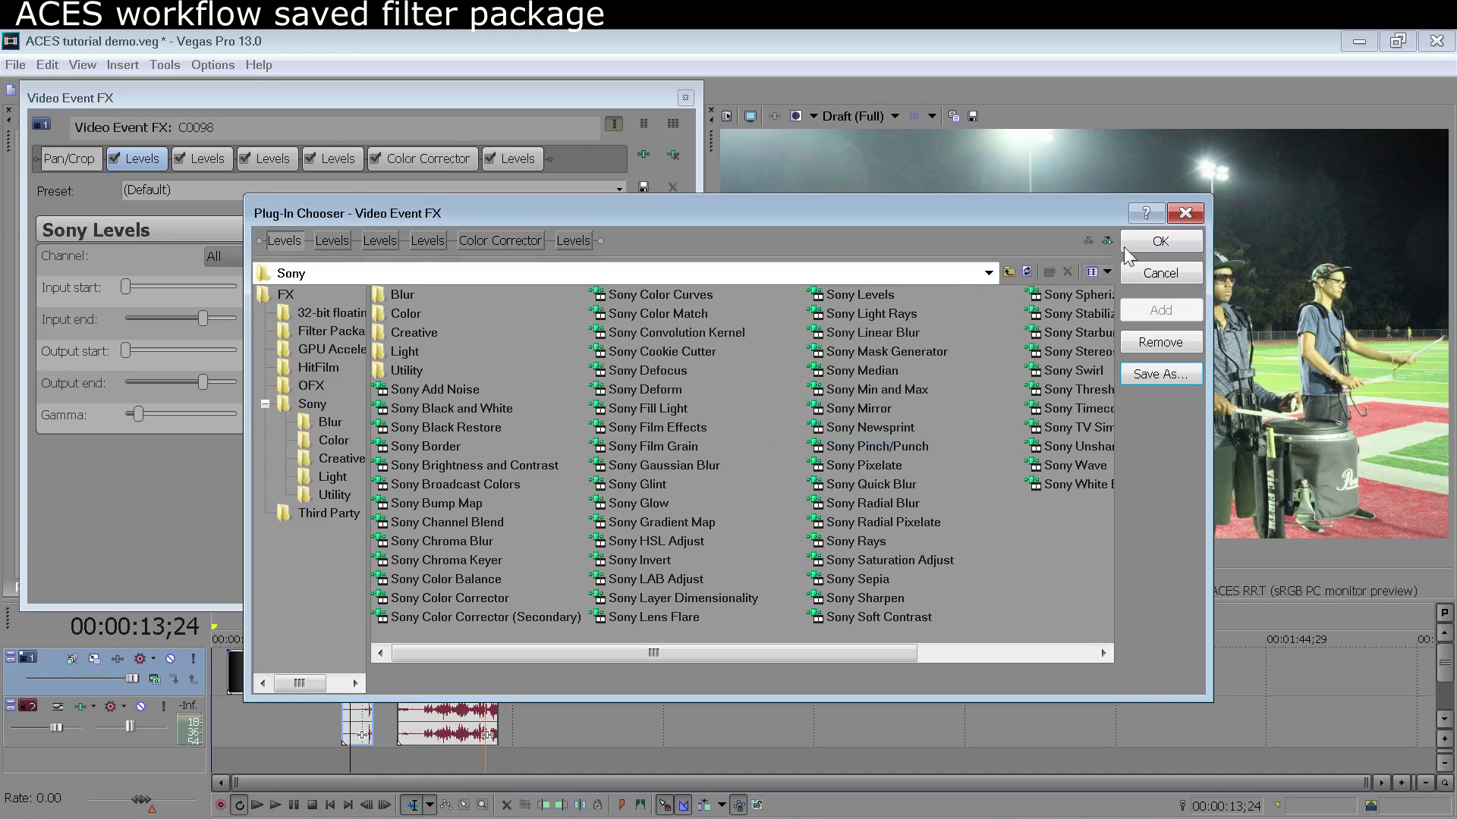
left_click(1153, 241)
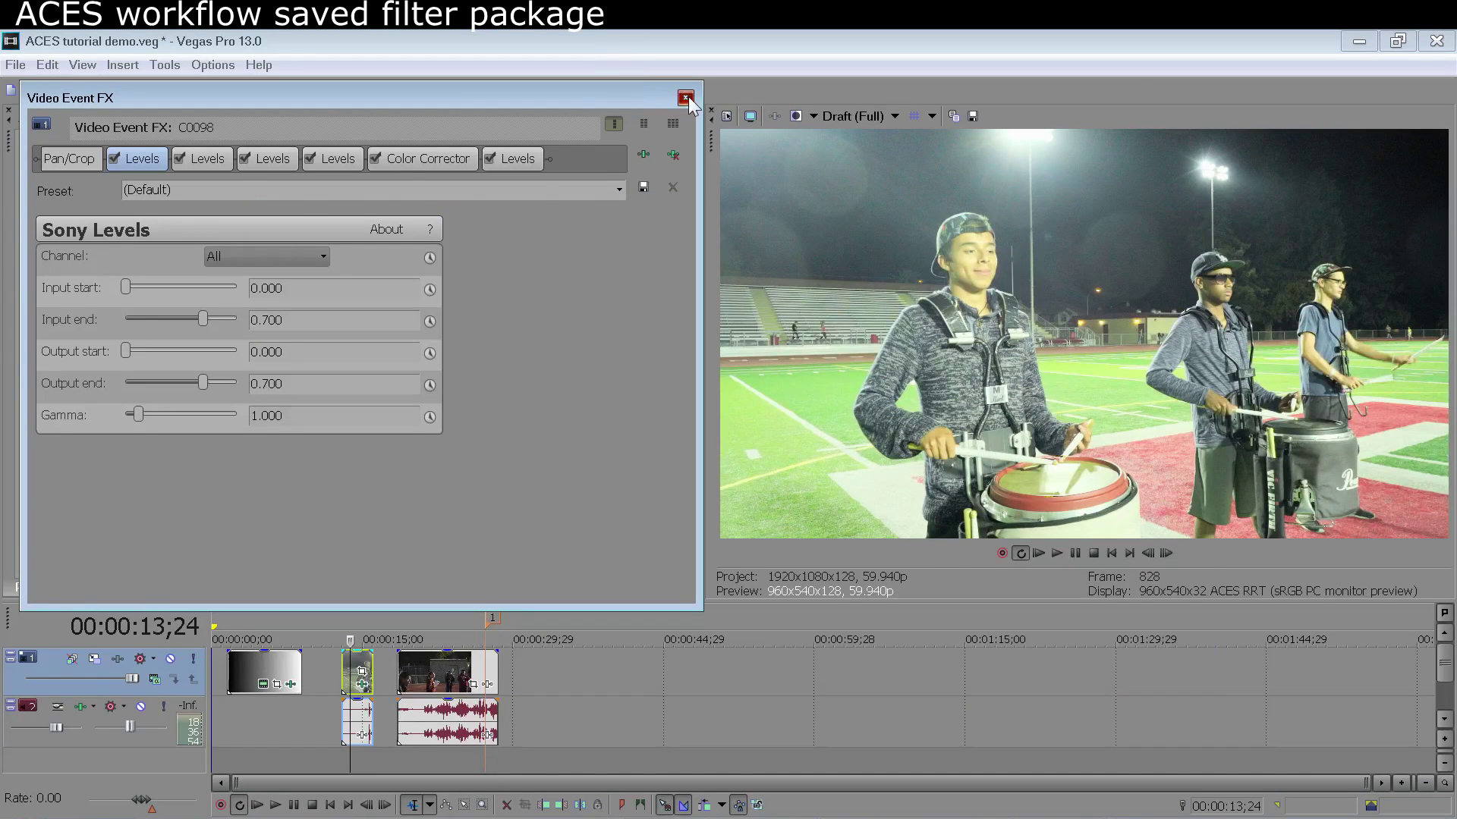
left_click(685, 97)
- Apply the saved "ACES color correction" filter package to the 00213 track, winds, Buenos Aires clip on the timeline
left_click(486, 683)
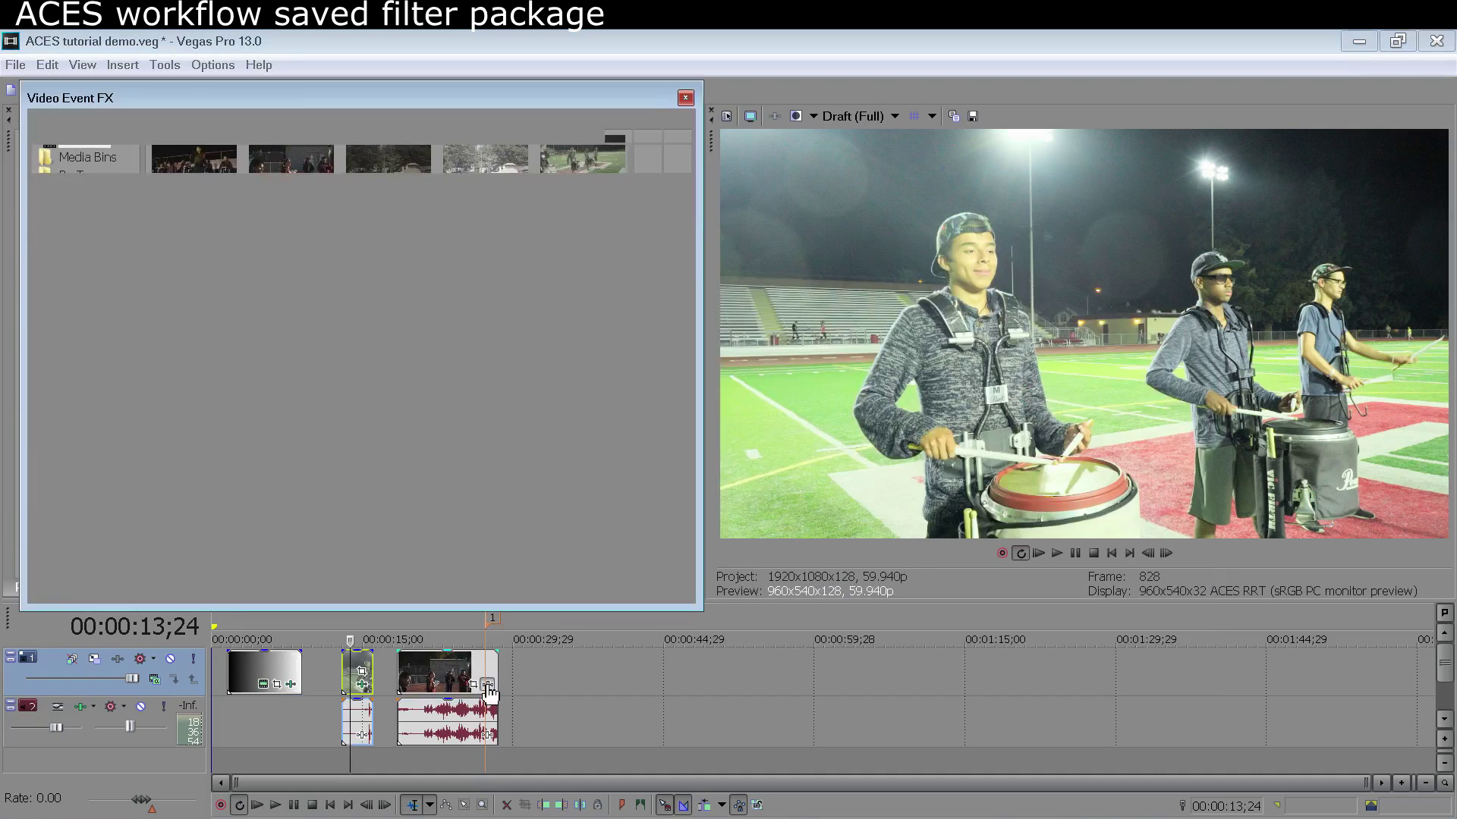
left_click(340, 331)
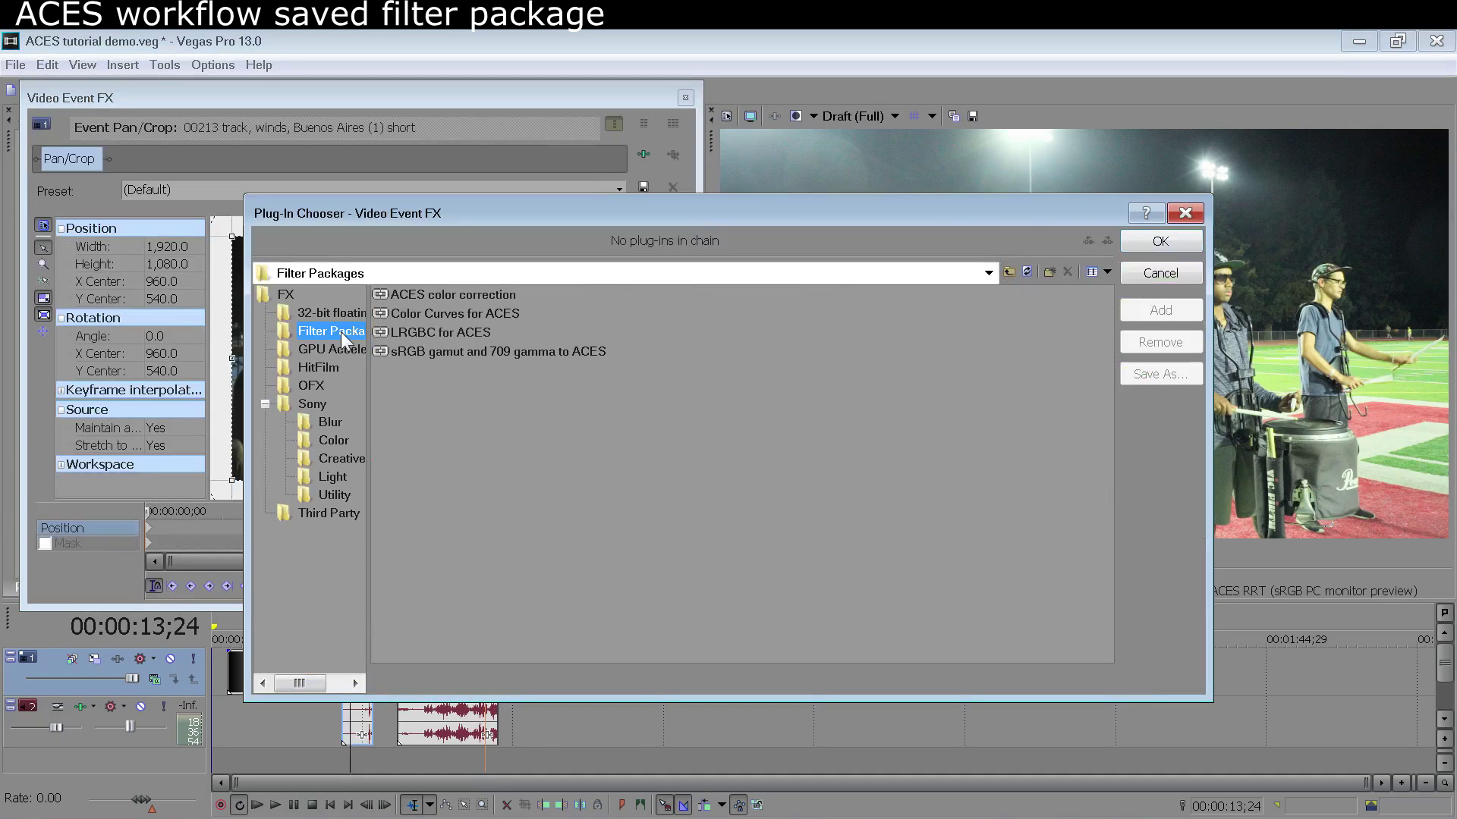
double_click(463, 294)
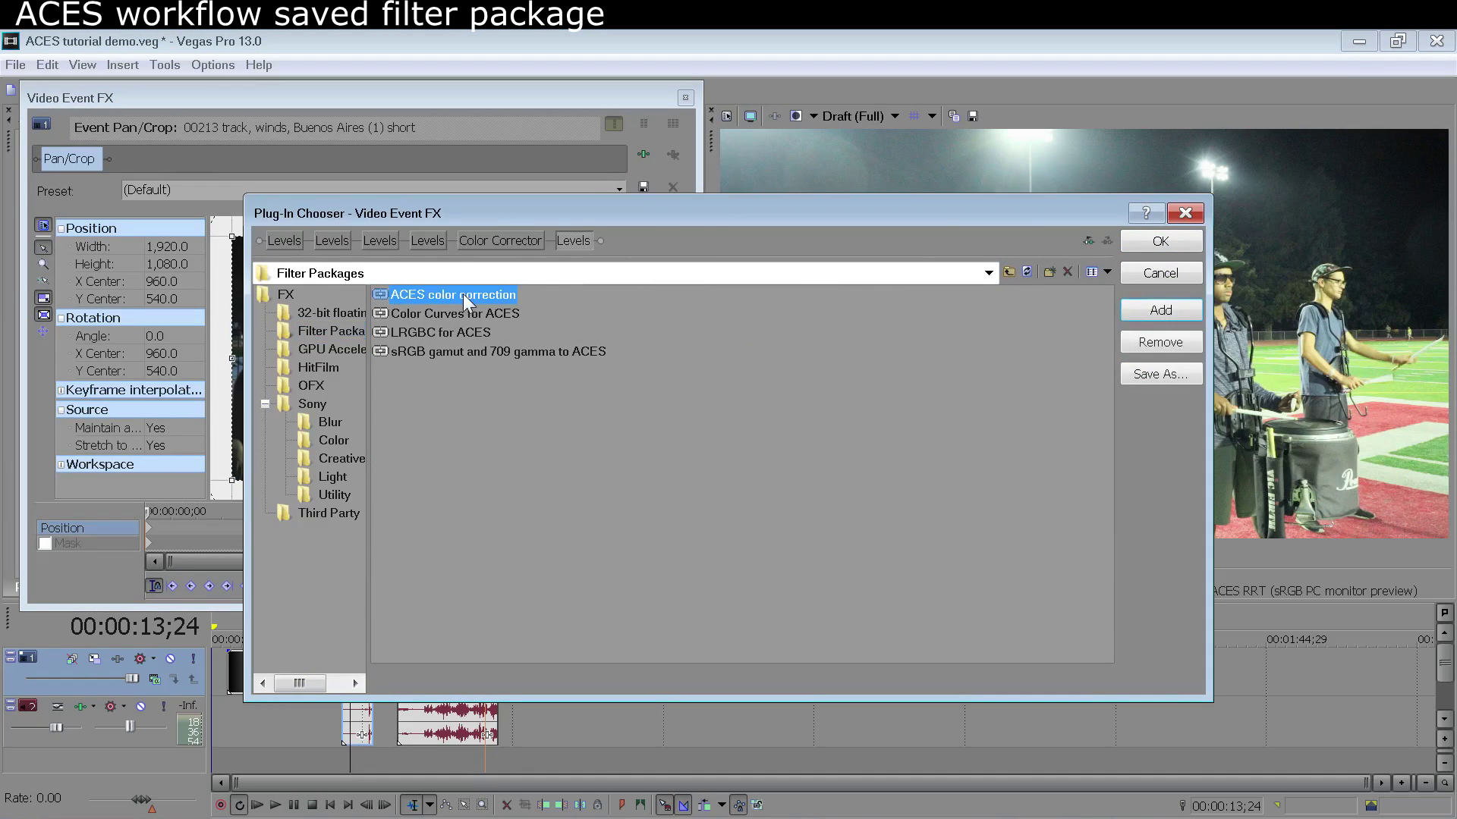
left_click(1154, 245)
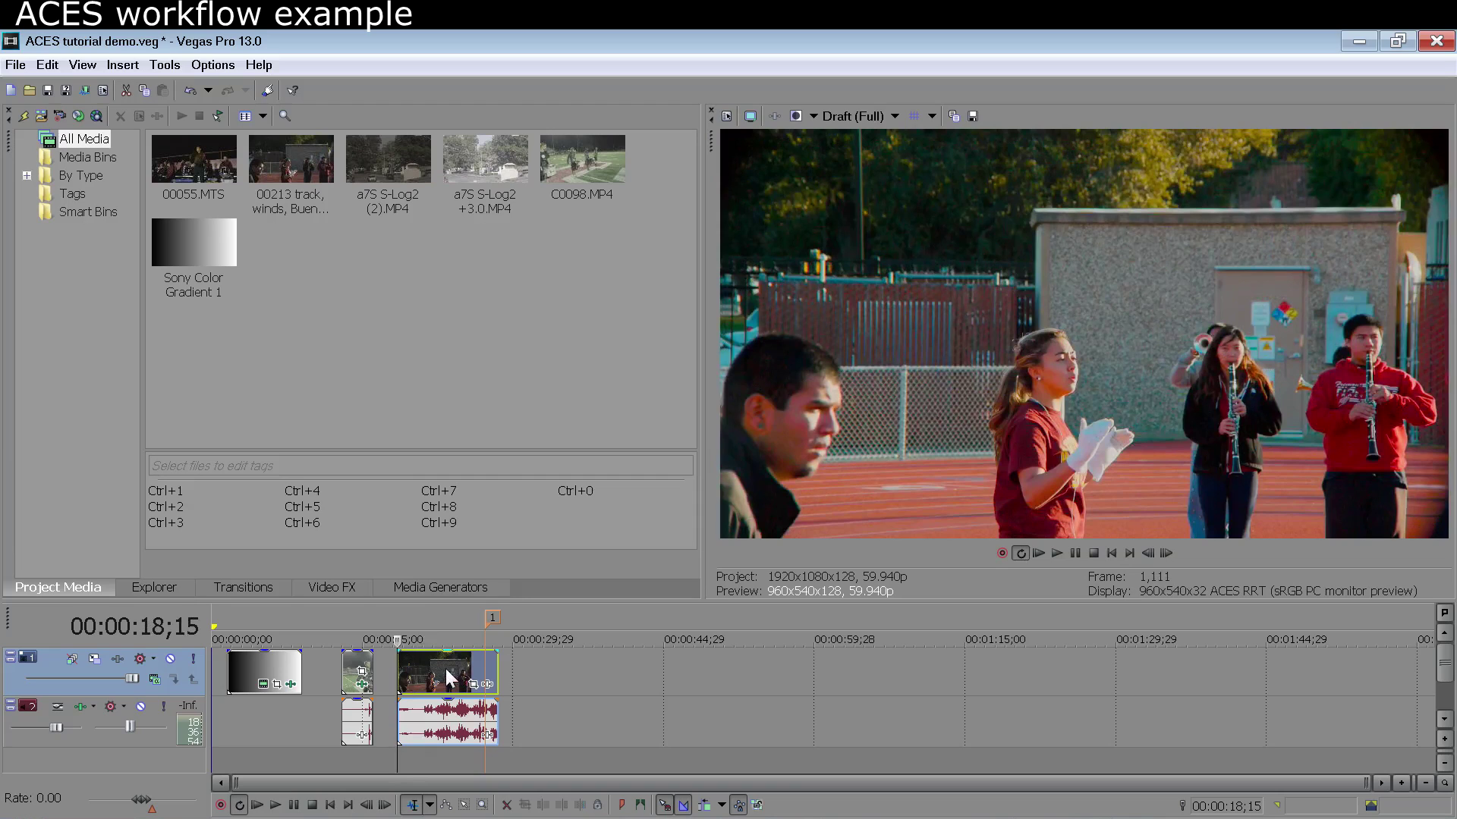
- Set the media color space of the 00213 track, winds, Buenos Aires clip to Panasonic GH2
right_click(422, 670)
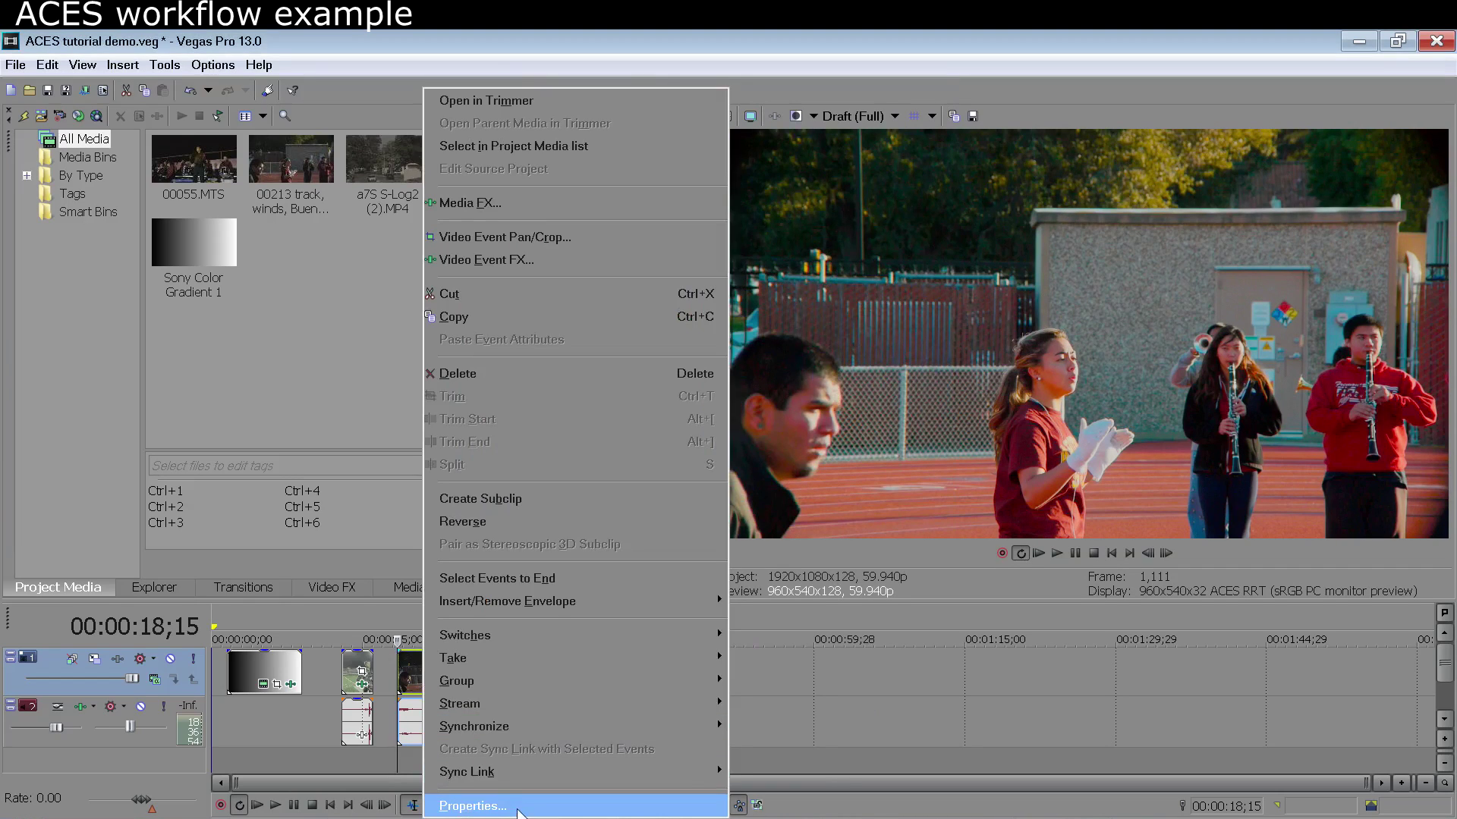
left_click(520, 807)
left_click(615, 121)
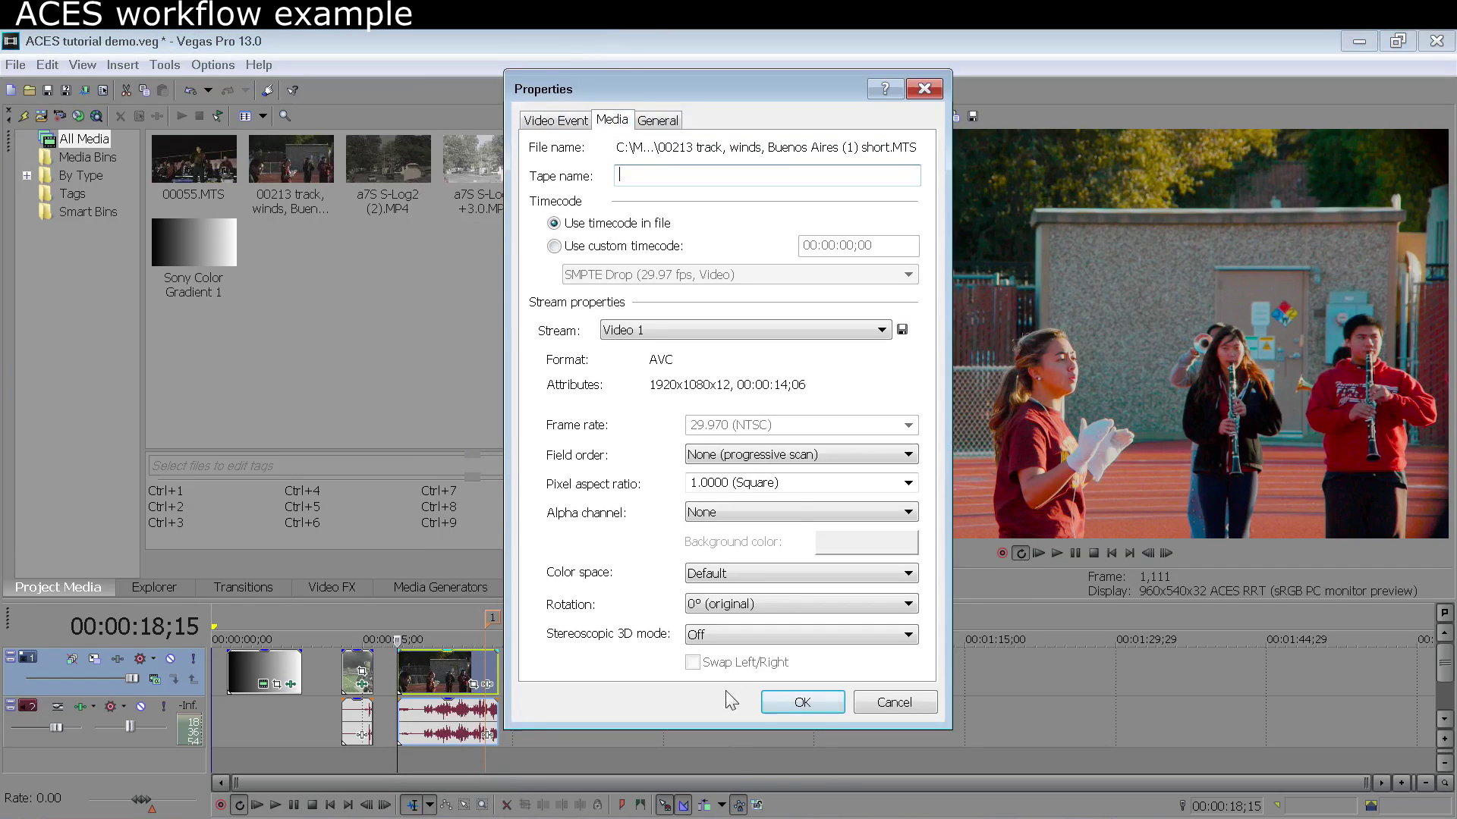
left_click(767, 575)
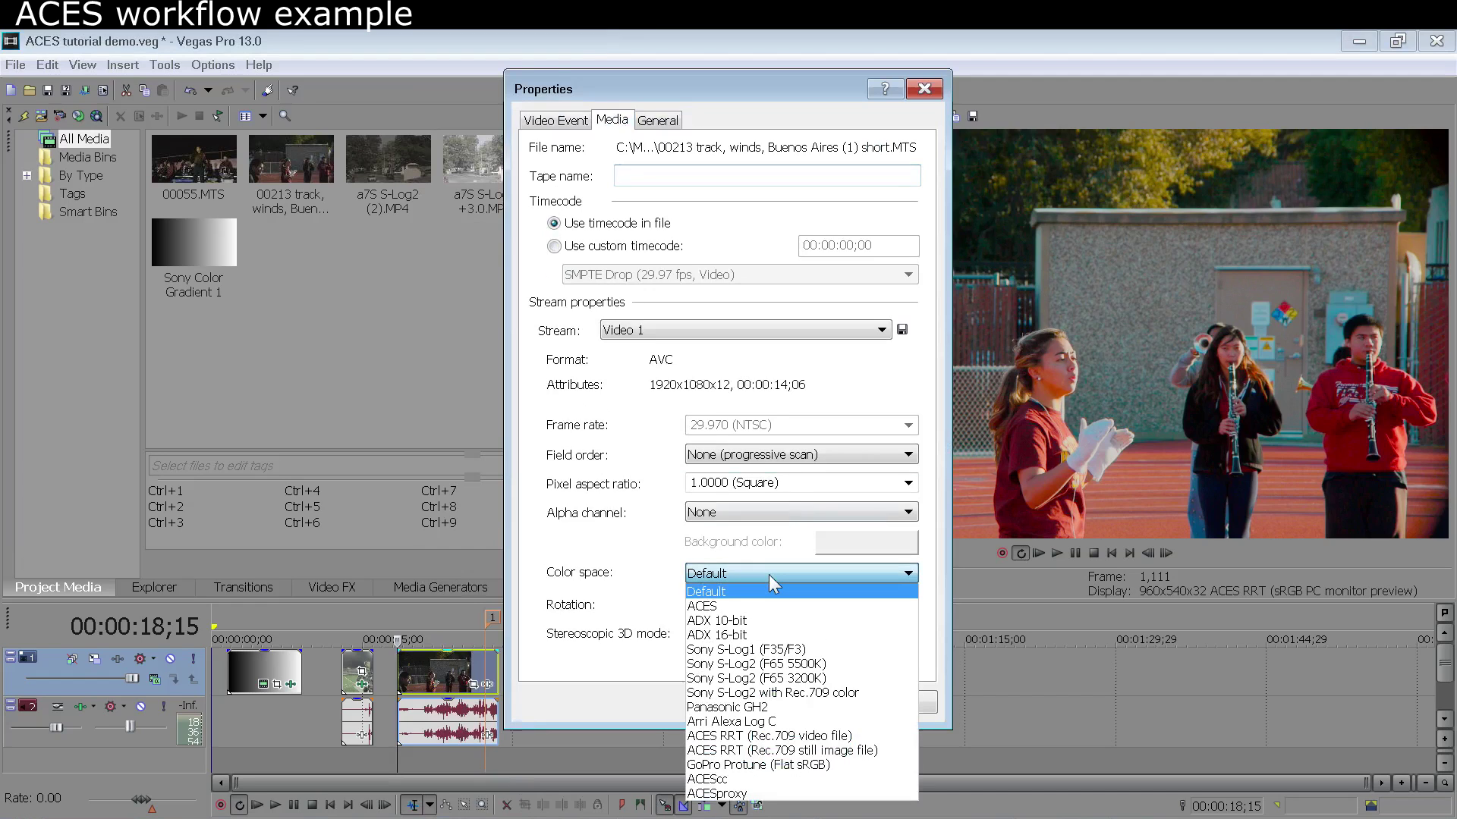
left_click(771, 707)
left_click(793, 700)
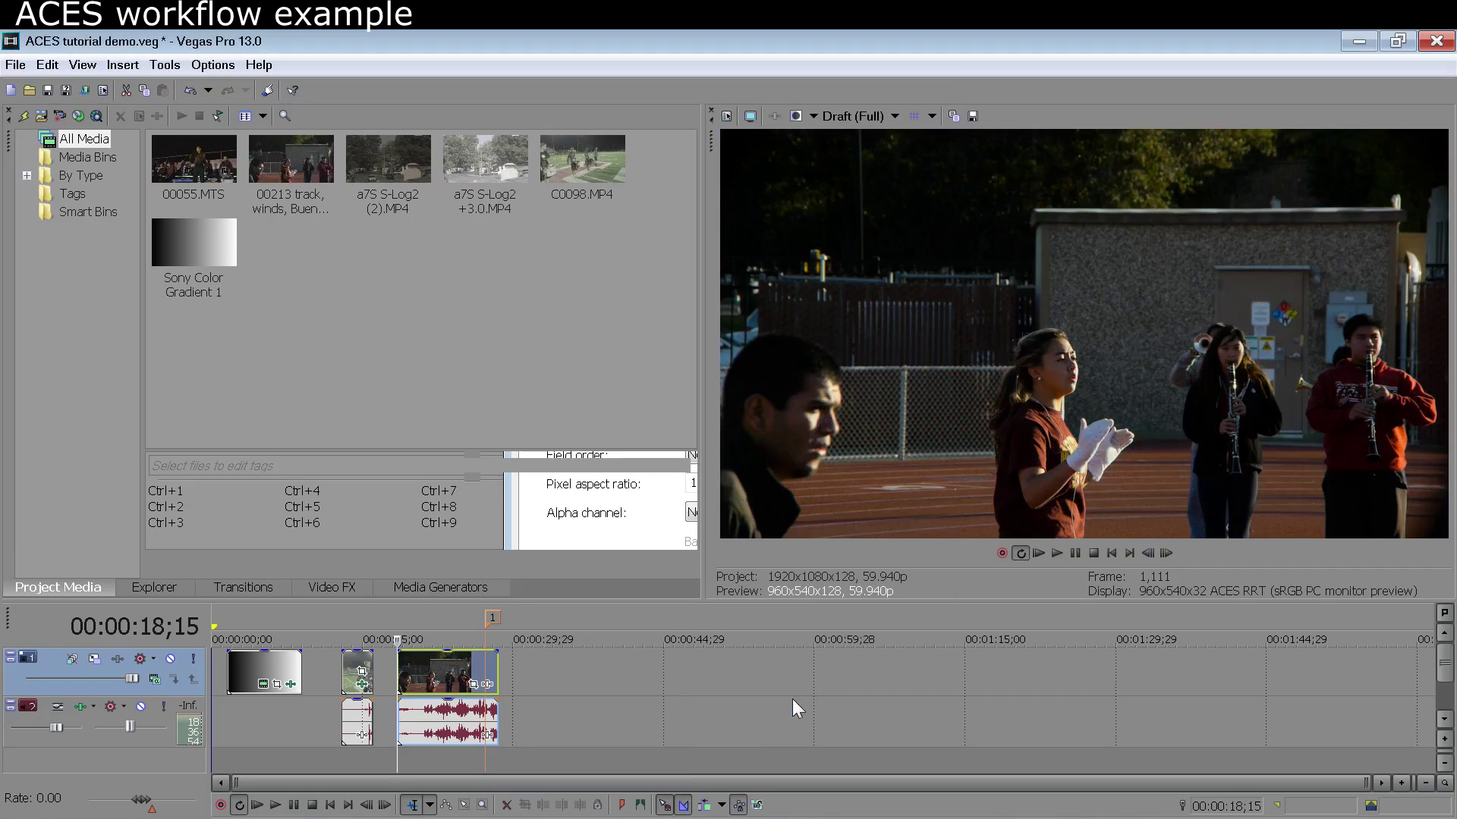
- Add the "ACES color correction" package to the clip's effects and set the first Levels effect's output end to 1.000 and input end to about 0.381
left_click(474, 685)
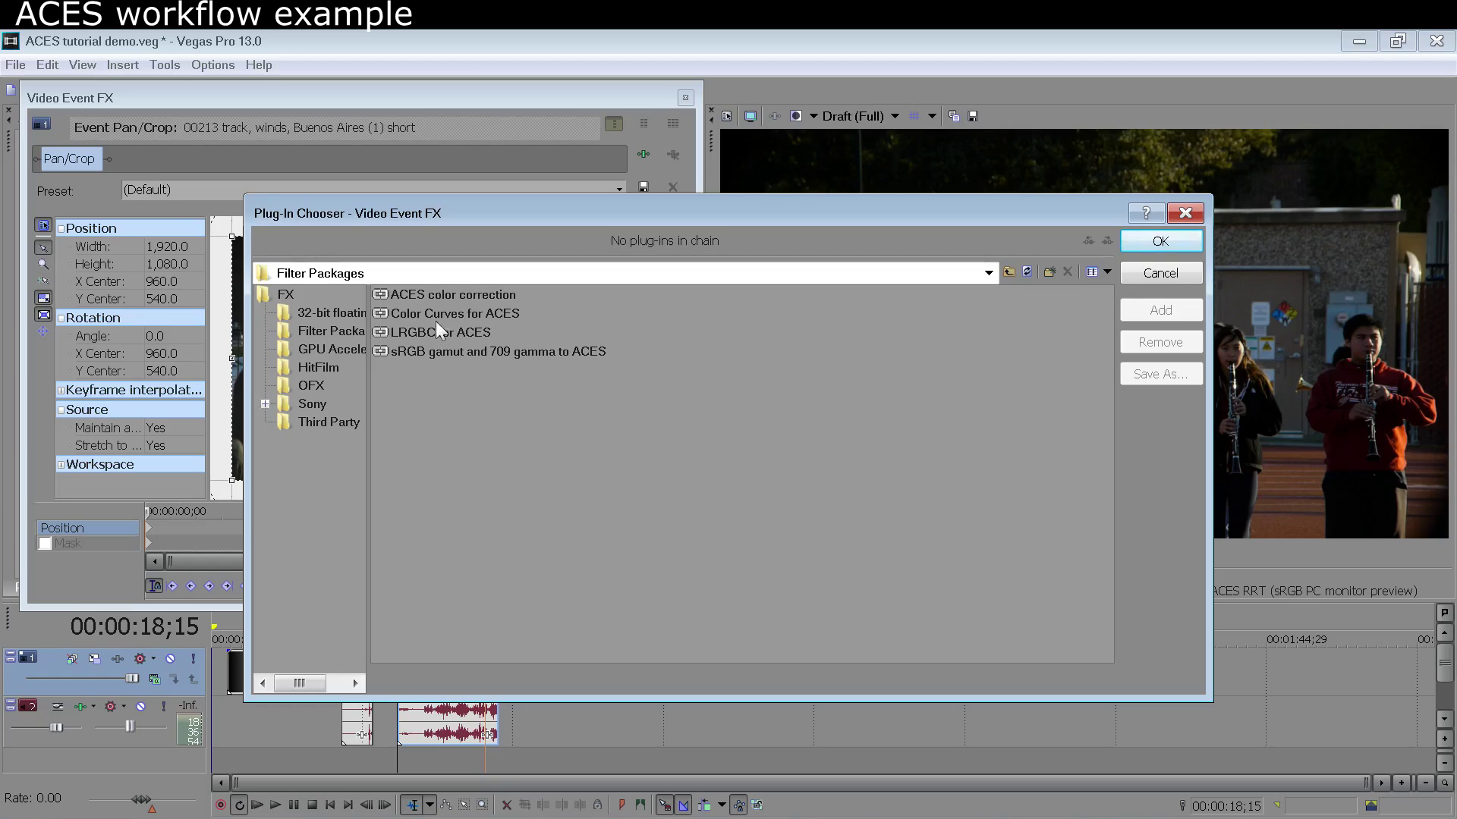
double_click(435, 294)
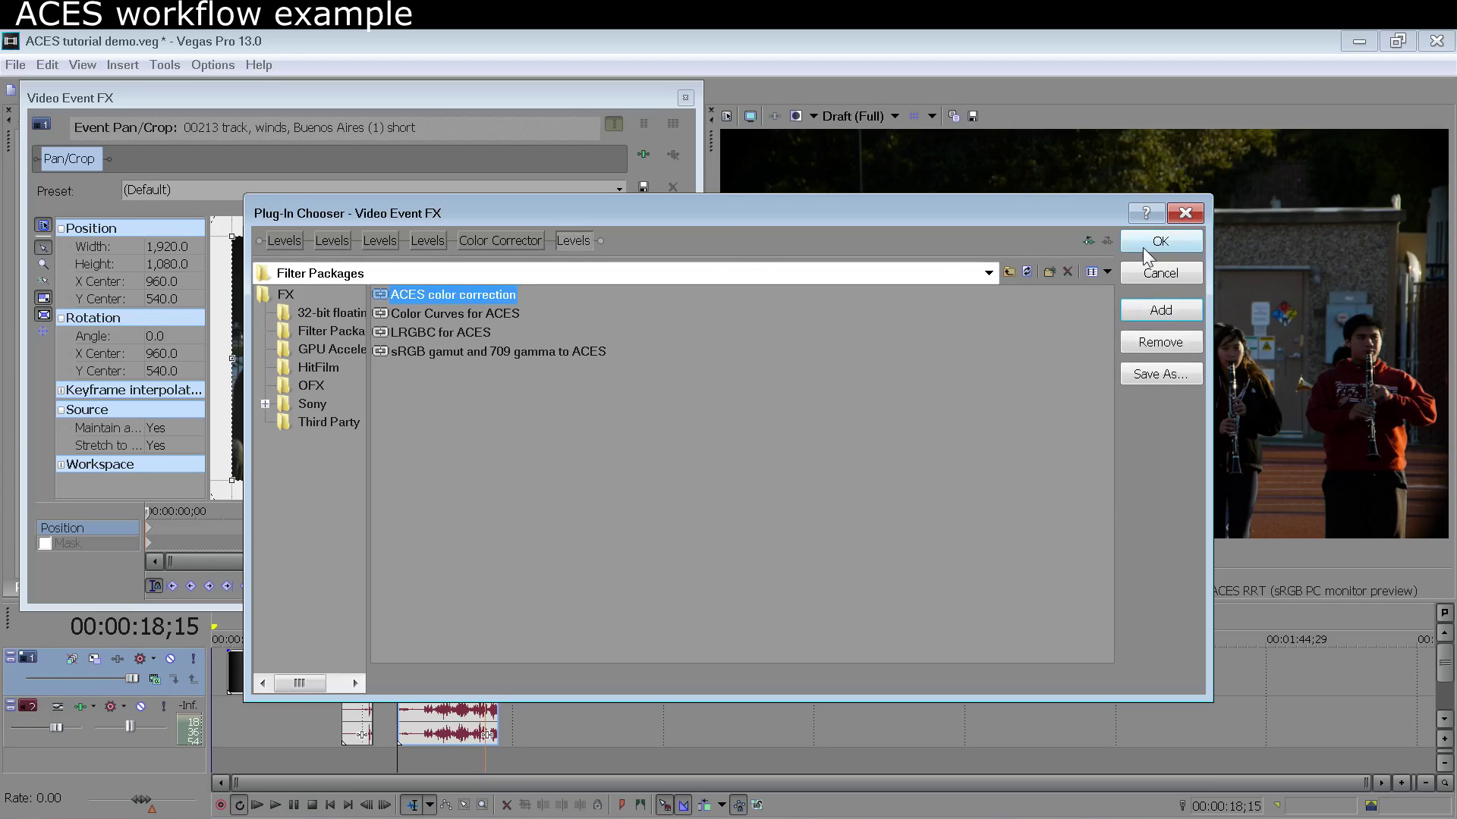
left_click(1161, 241)
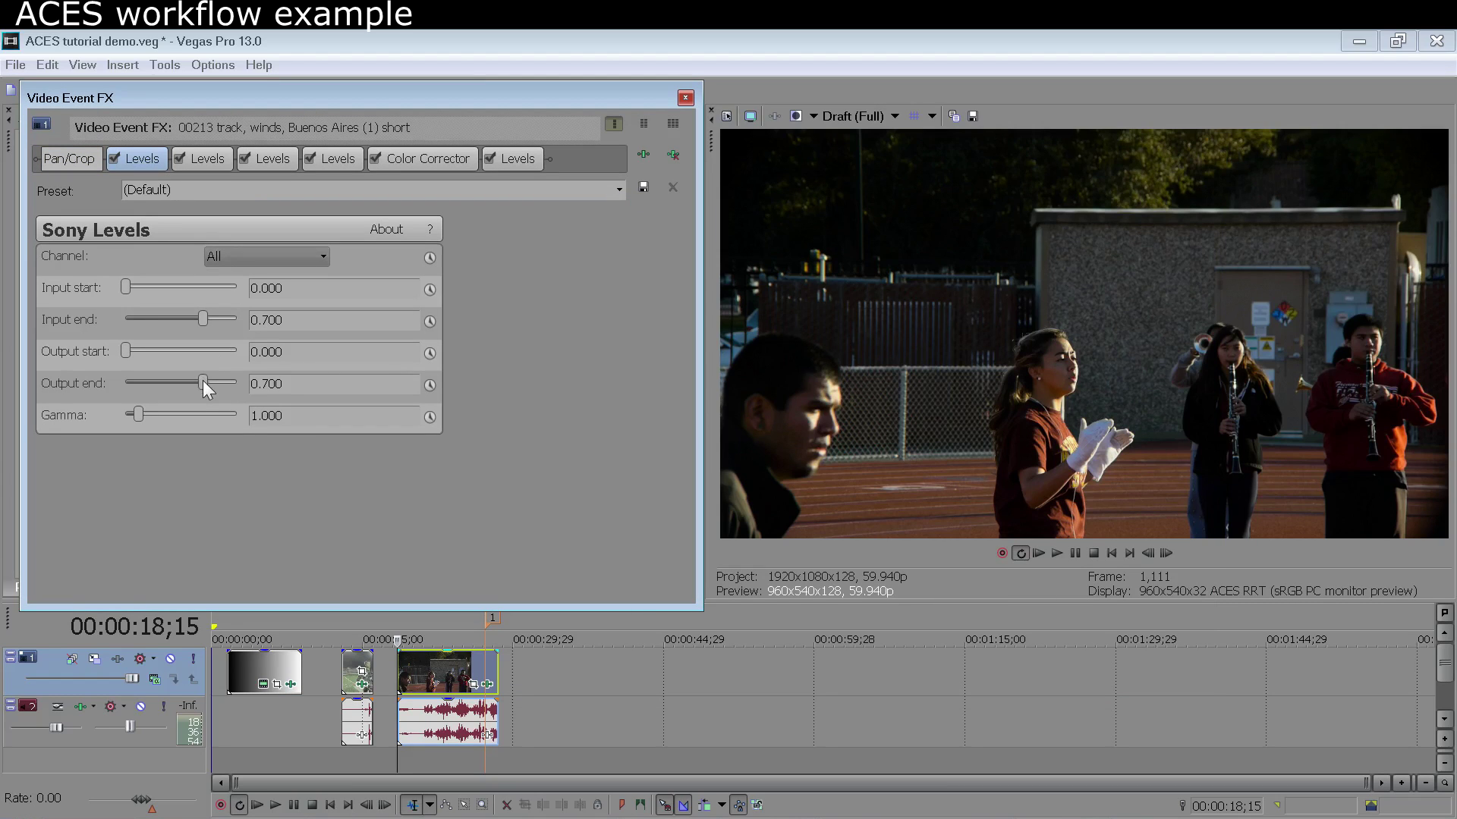
double_click(202, 380)
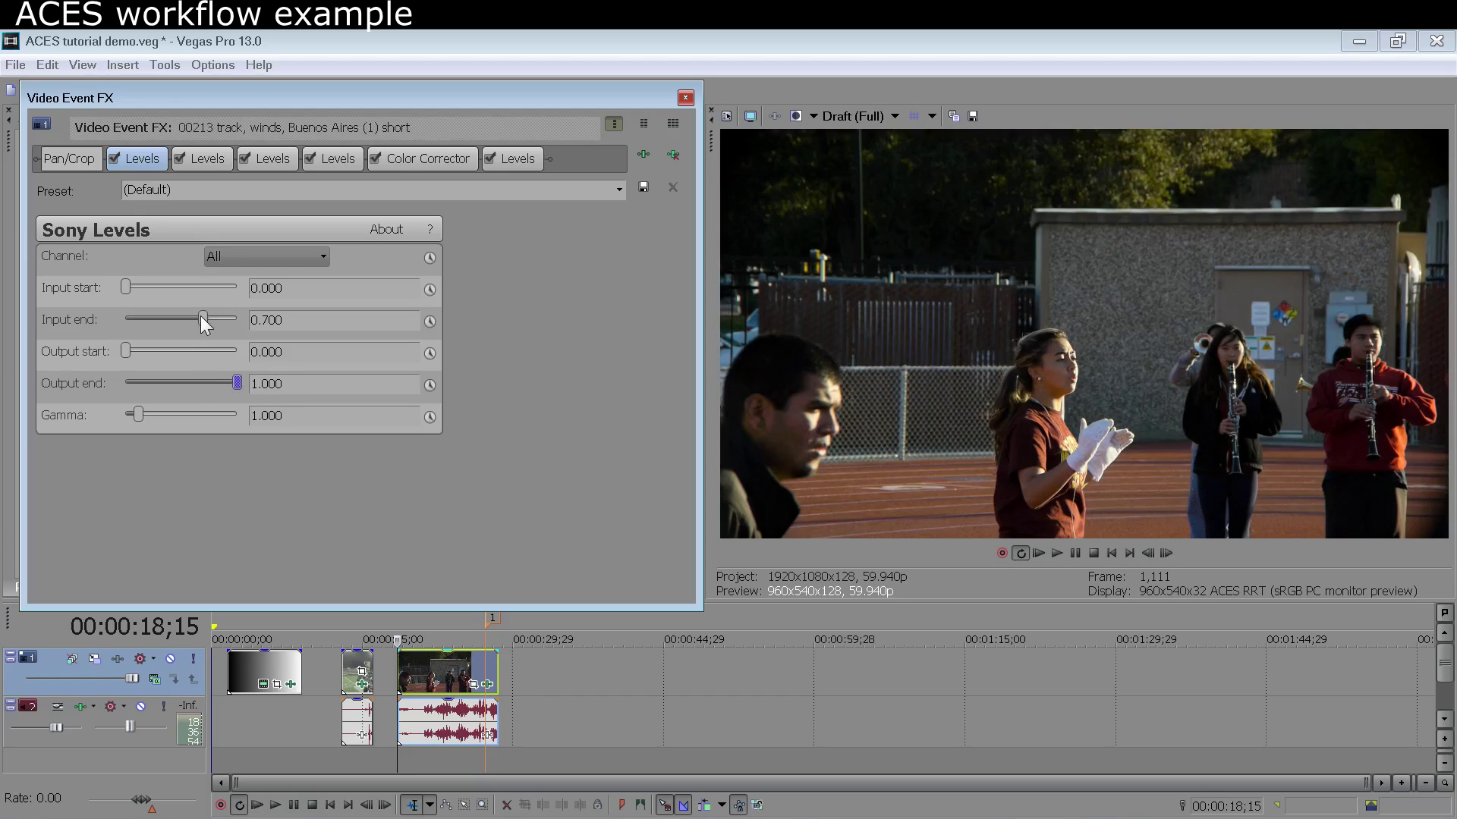
left_click_drag(200, 315, 166, 318)
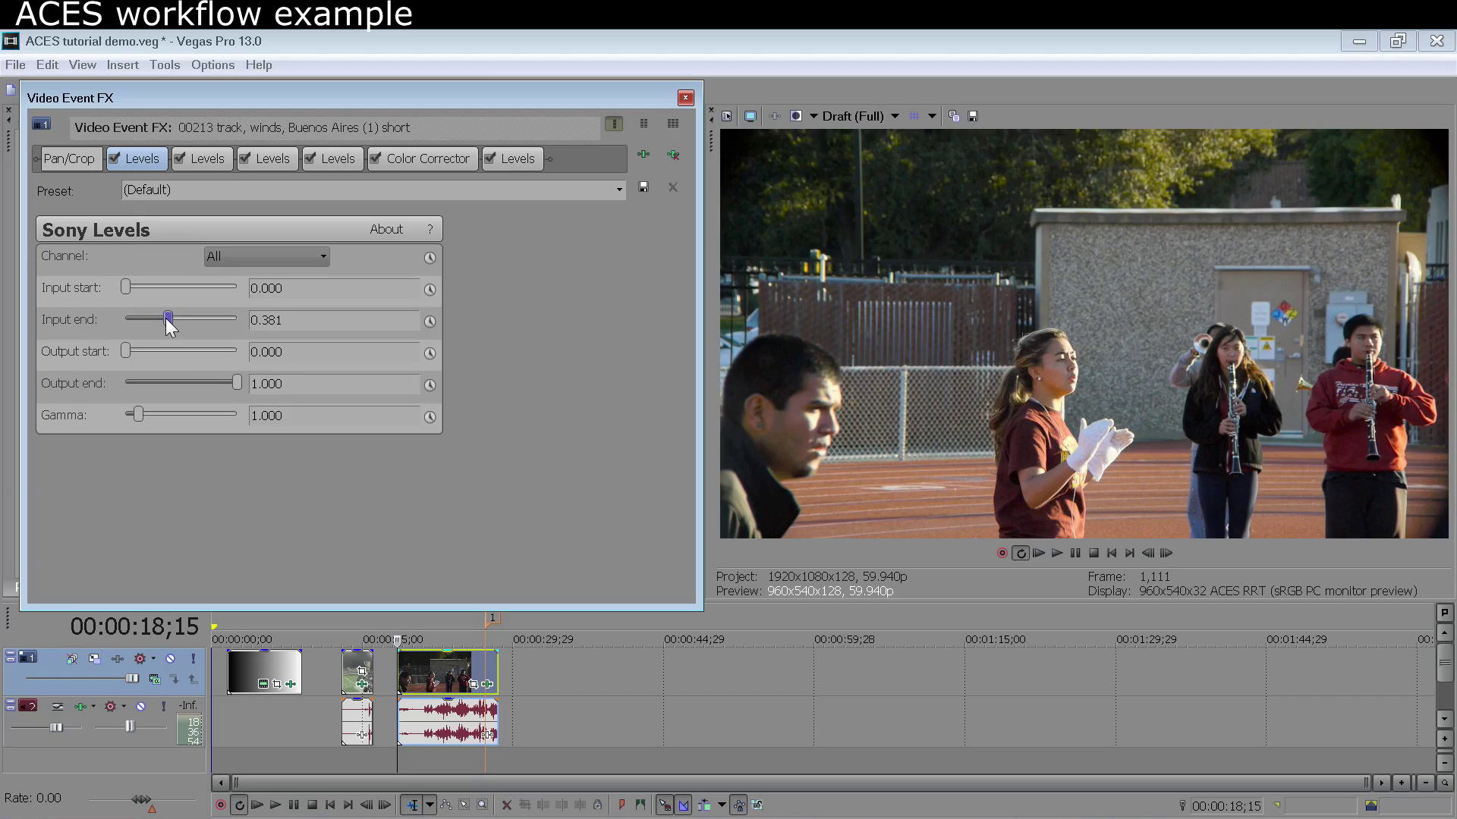
- Slightly adjust the red Levels effect's output end and lower the blue Levels effect's output end to about 0.673
left_click(207, 165)
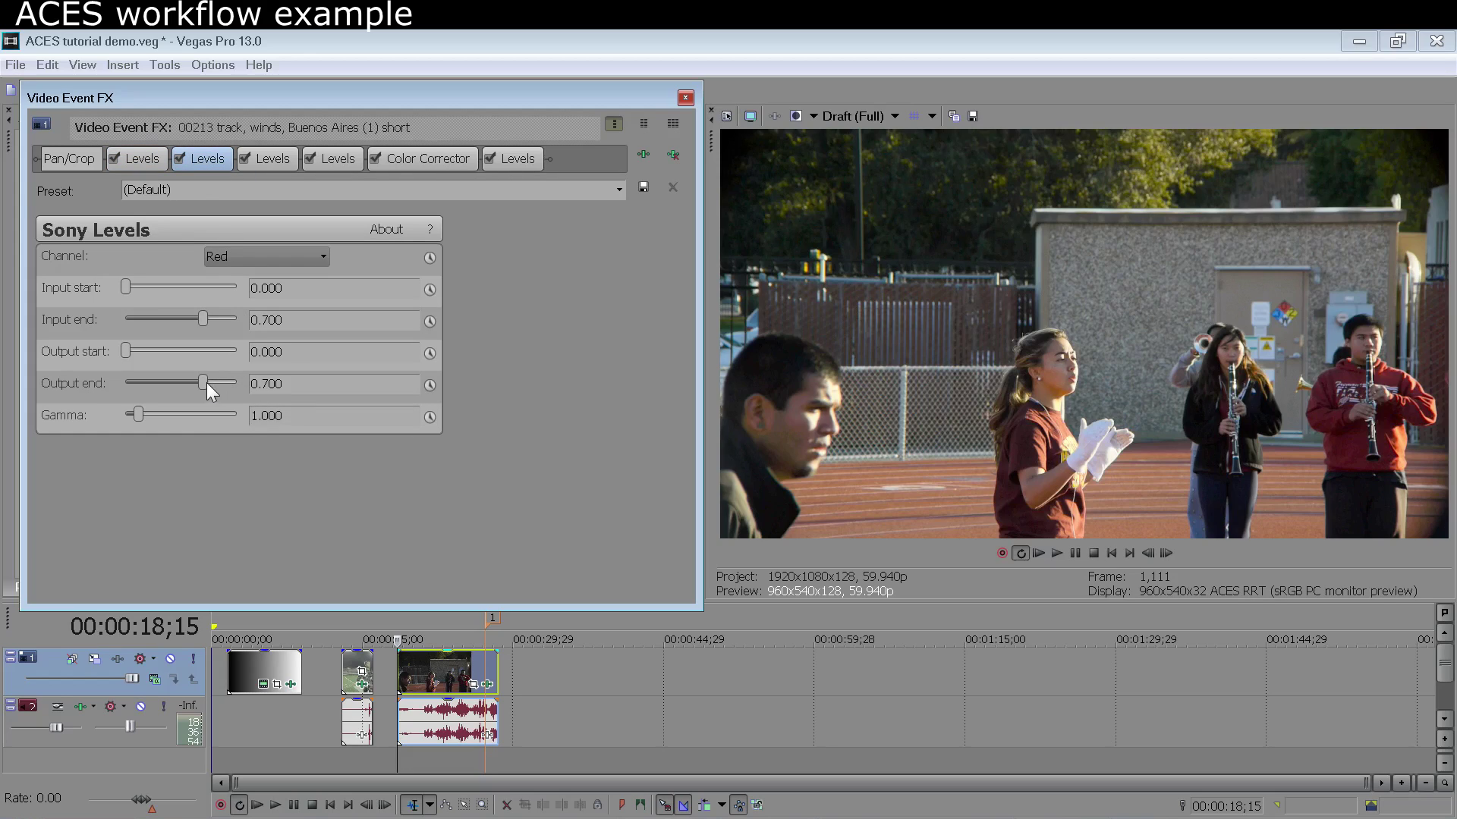
left_click_drag(206, 382, 199, 385)
left_click(280, 167)
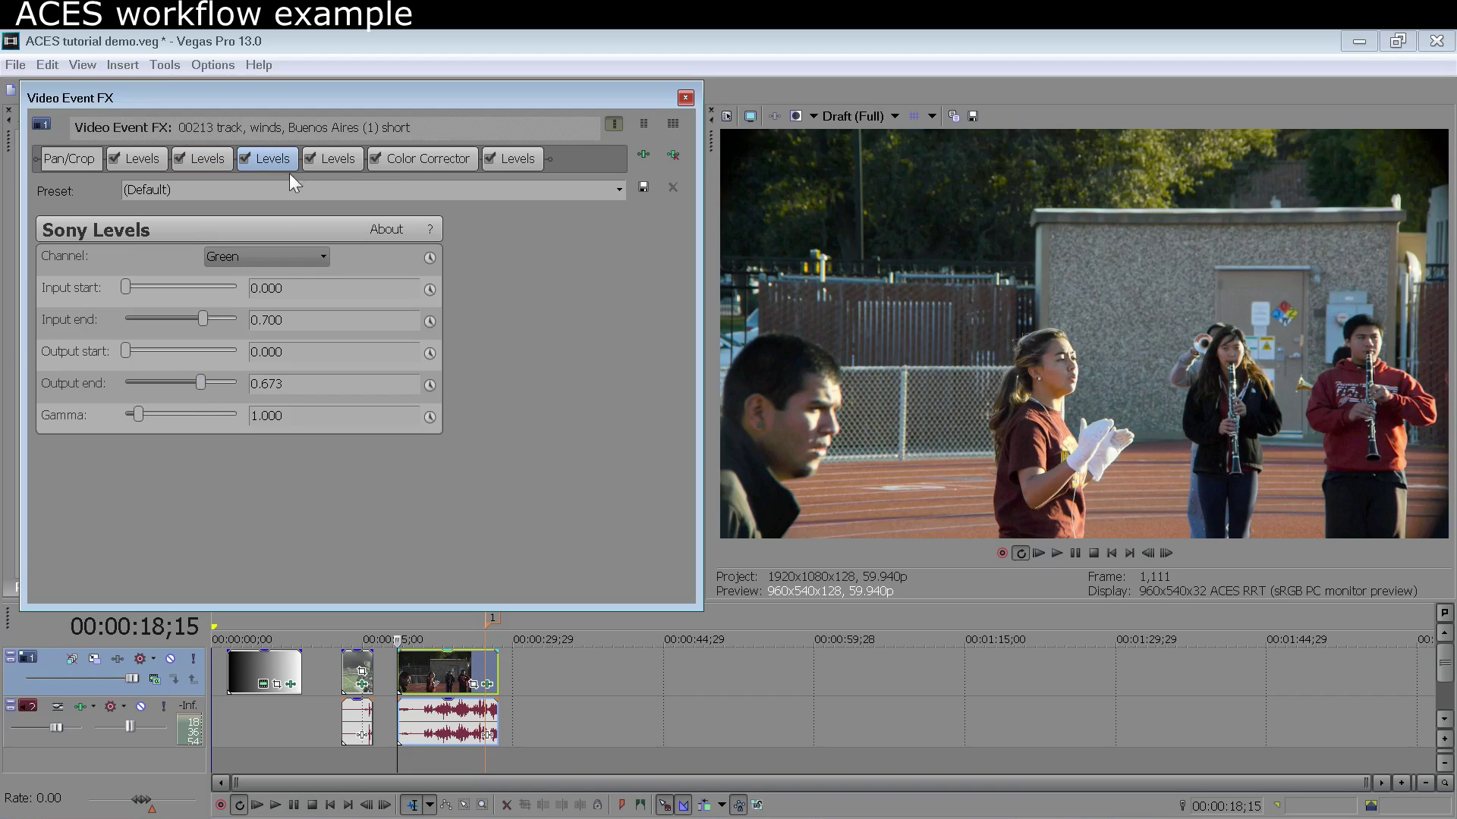
left_click(324, 157)
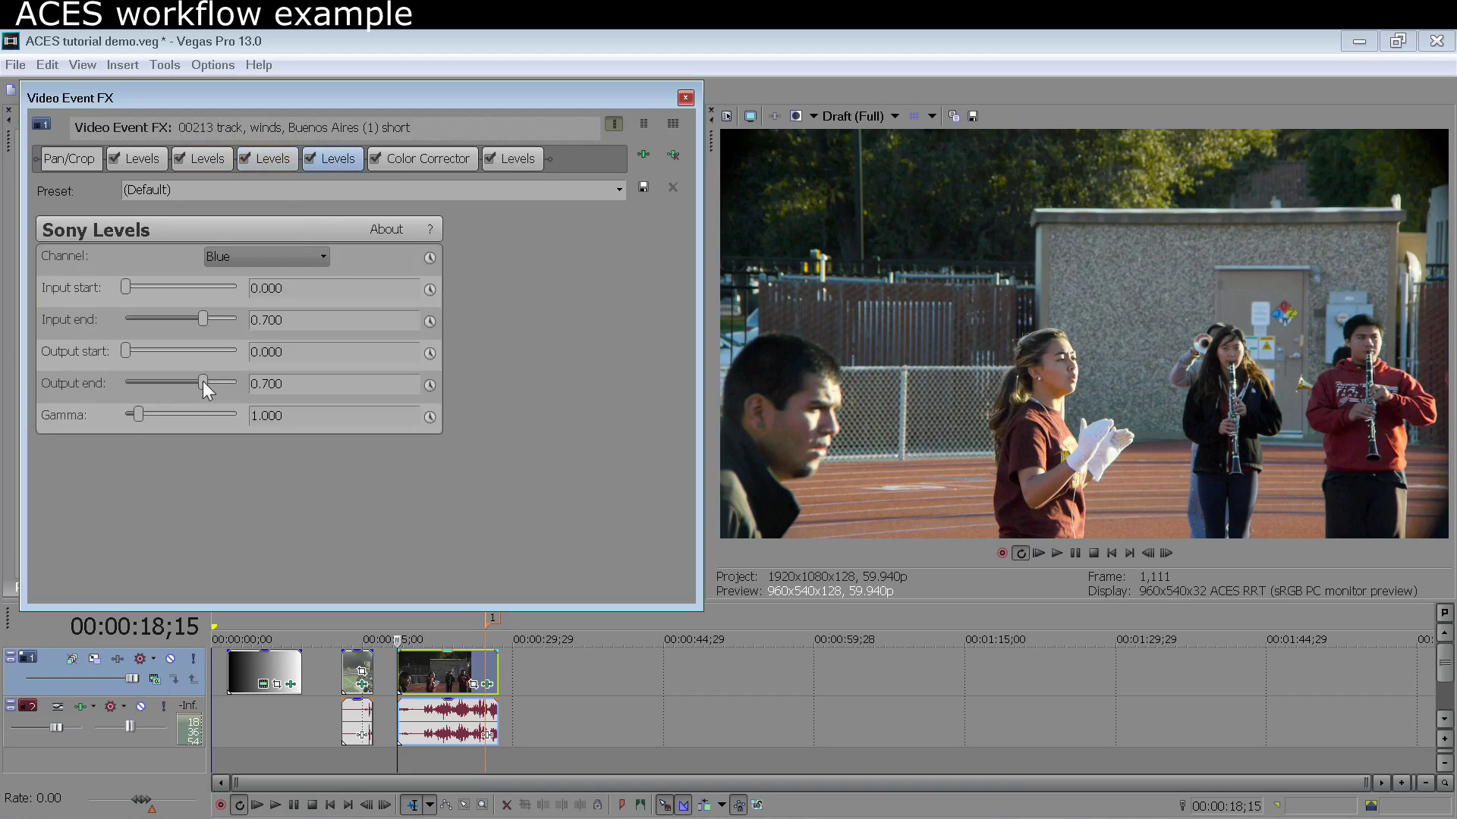
left_click_drag(202, 381, 200, 384)
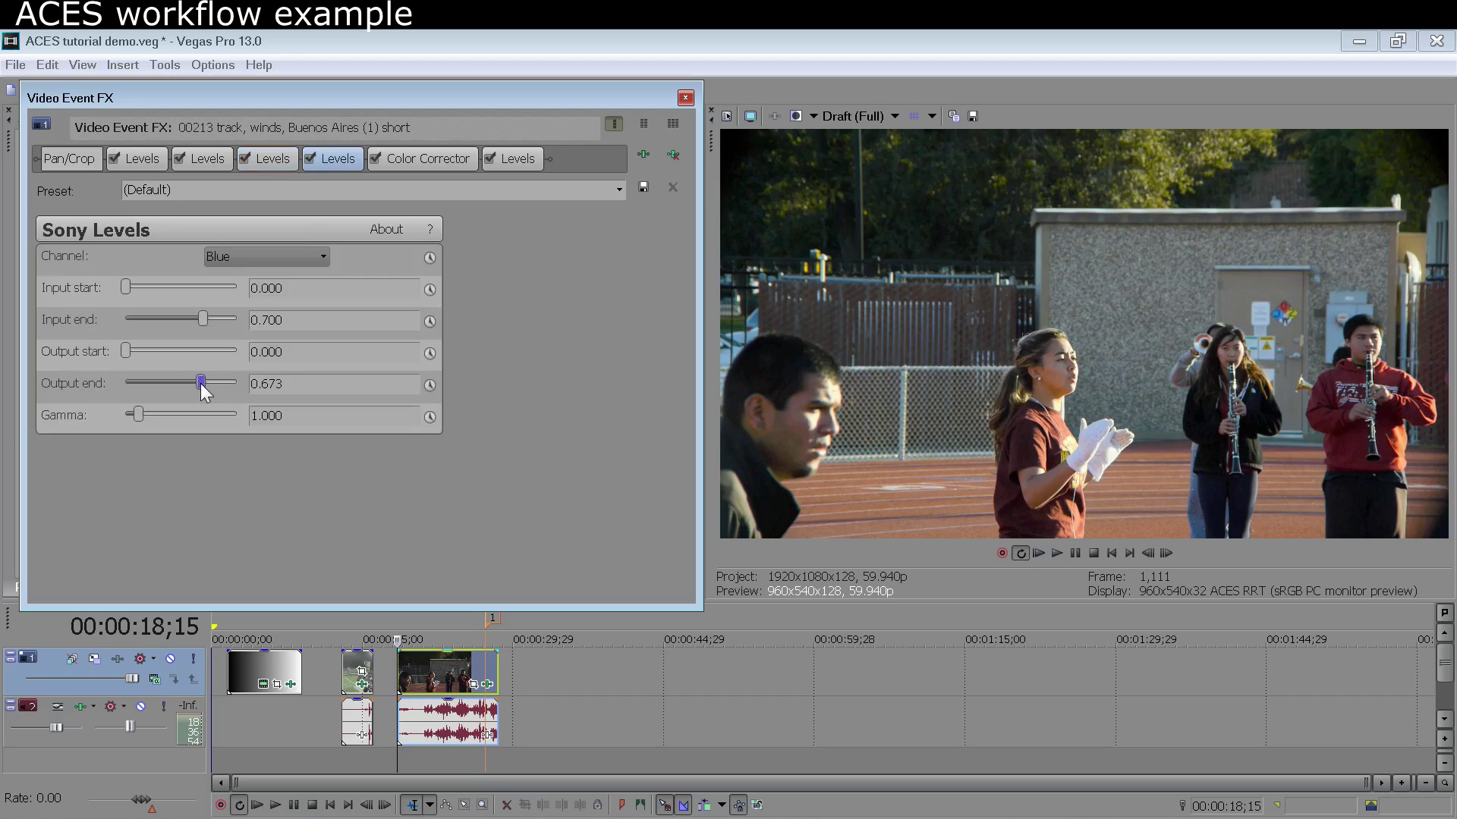
- Compare the preview with and without the color correction, leave the corrected view on, and close the effects window
left_click(795, 120)
left_click(795, 120)
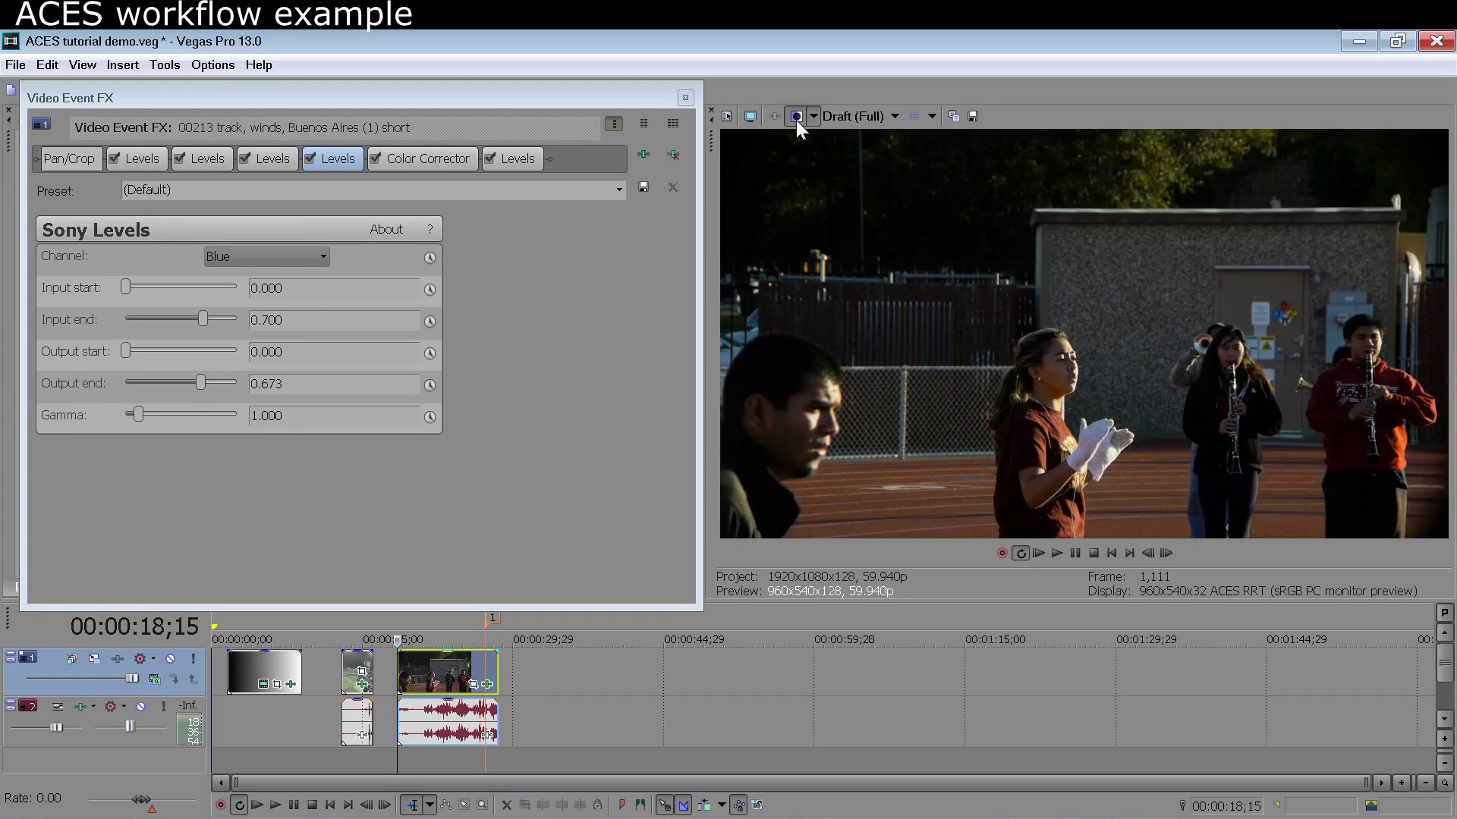
left_click(795, 119)
left_click(795, 120)
left_click(795, 120)
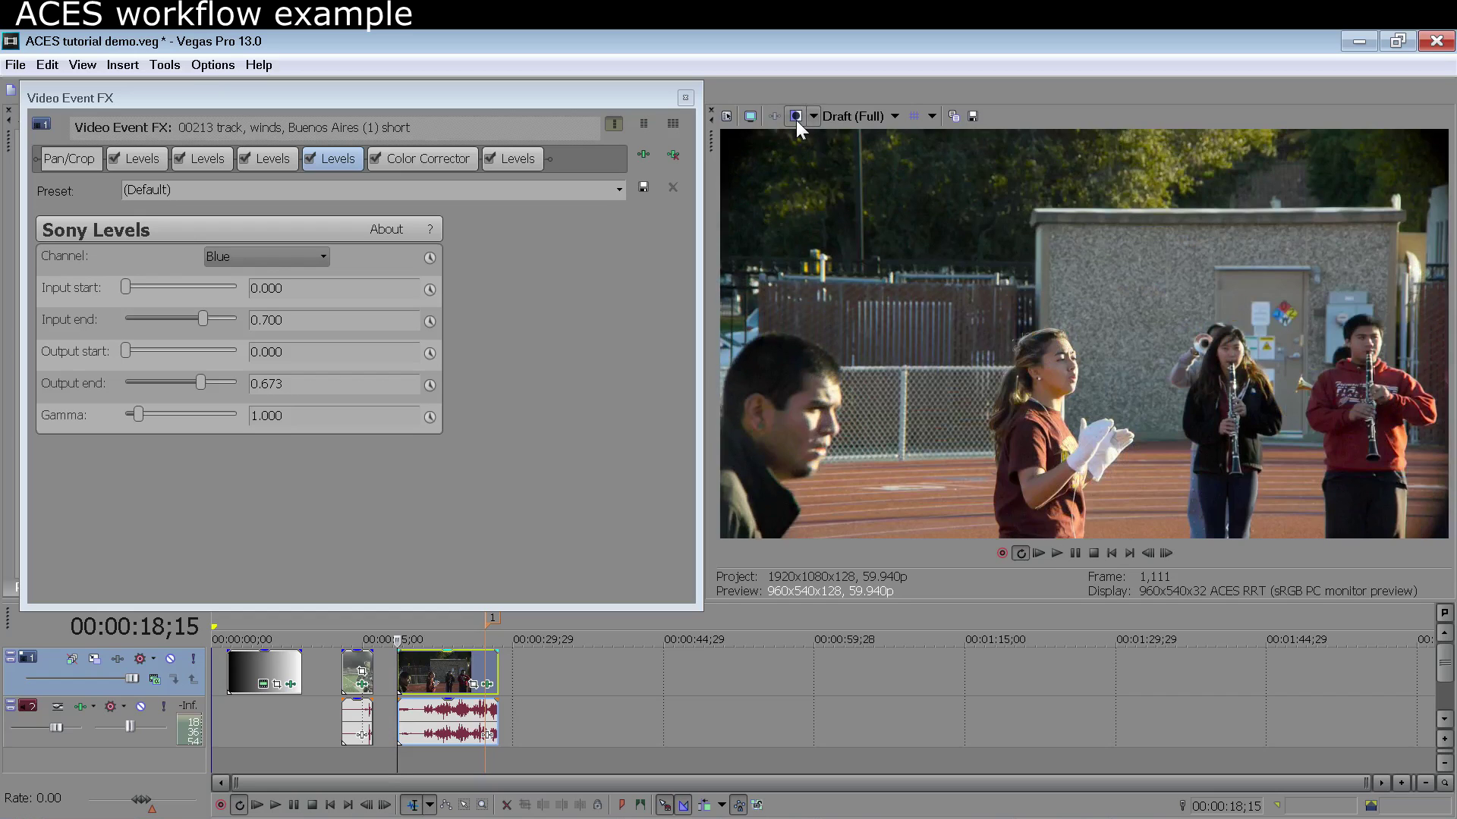
left_click(685, 97)
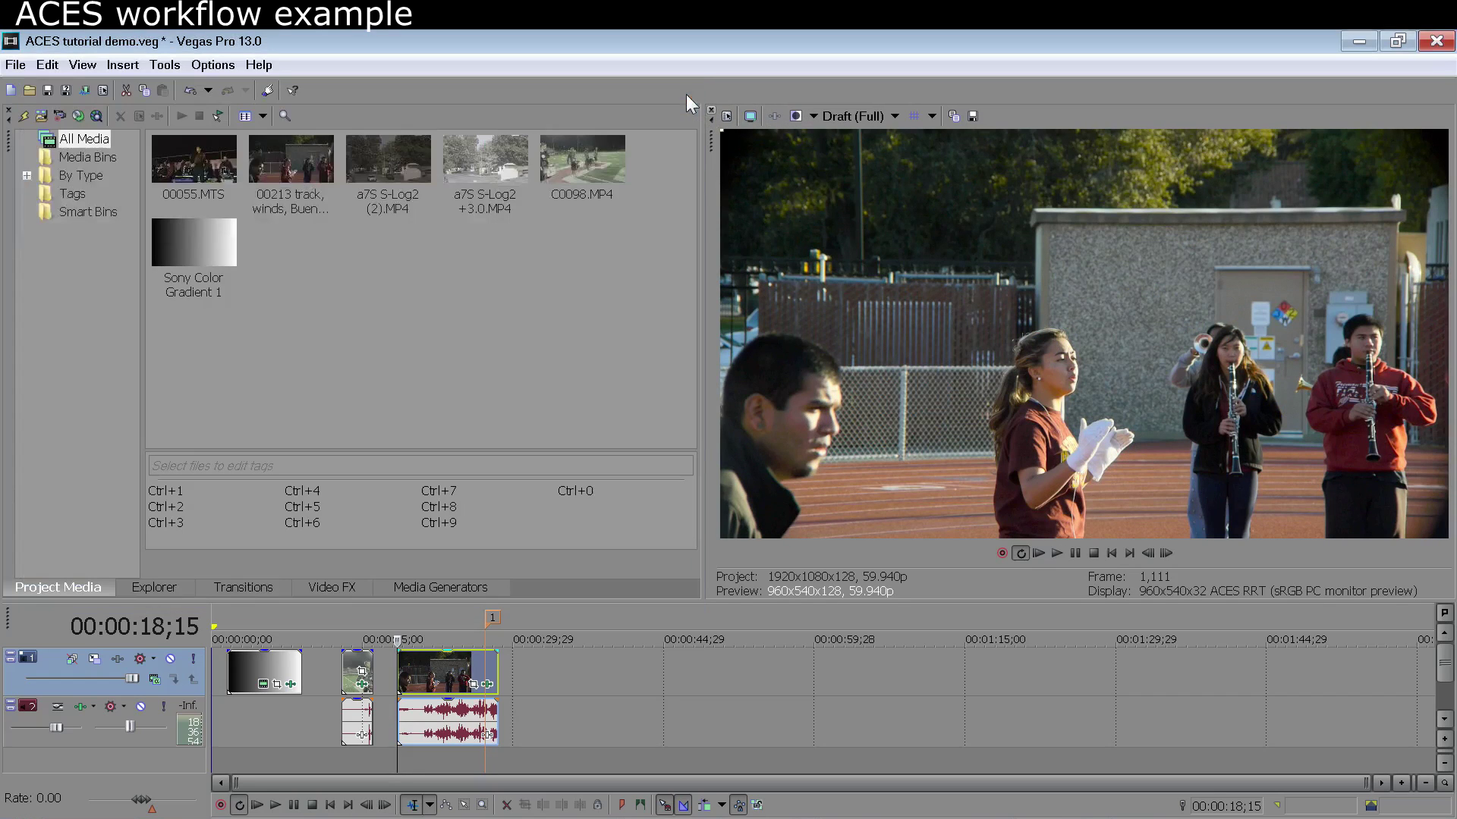
- At 00:00:27;07, set the first Levels effect's input end to 1.000 and output end to about 0.878, and the last one's gamma to 0.450
left_click(410, 668)
left_click_drag(410, 671, 484, 686)
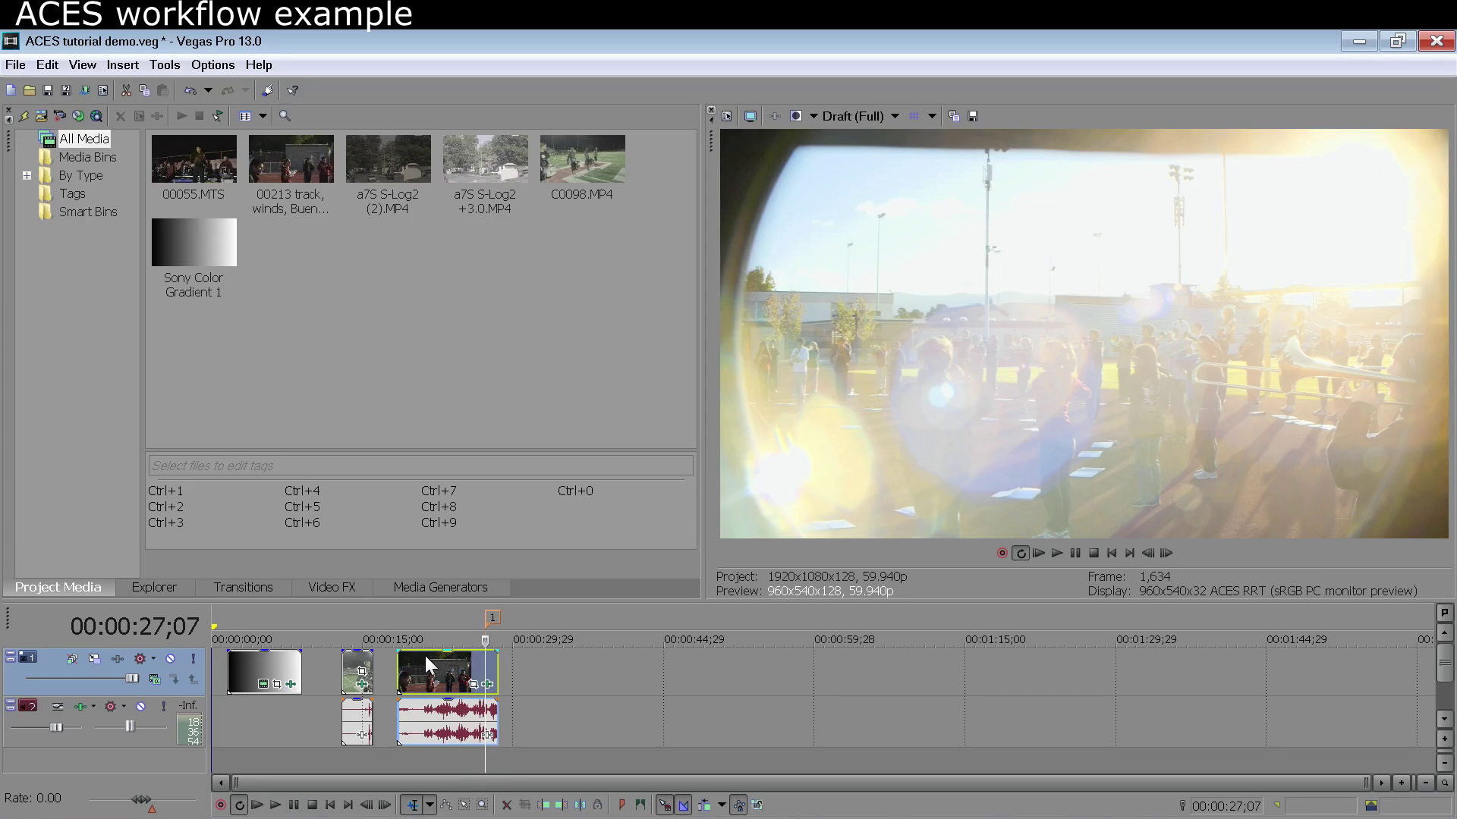
left_click(473, 685)
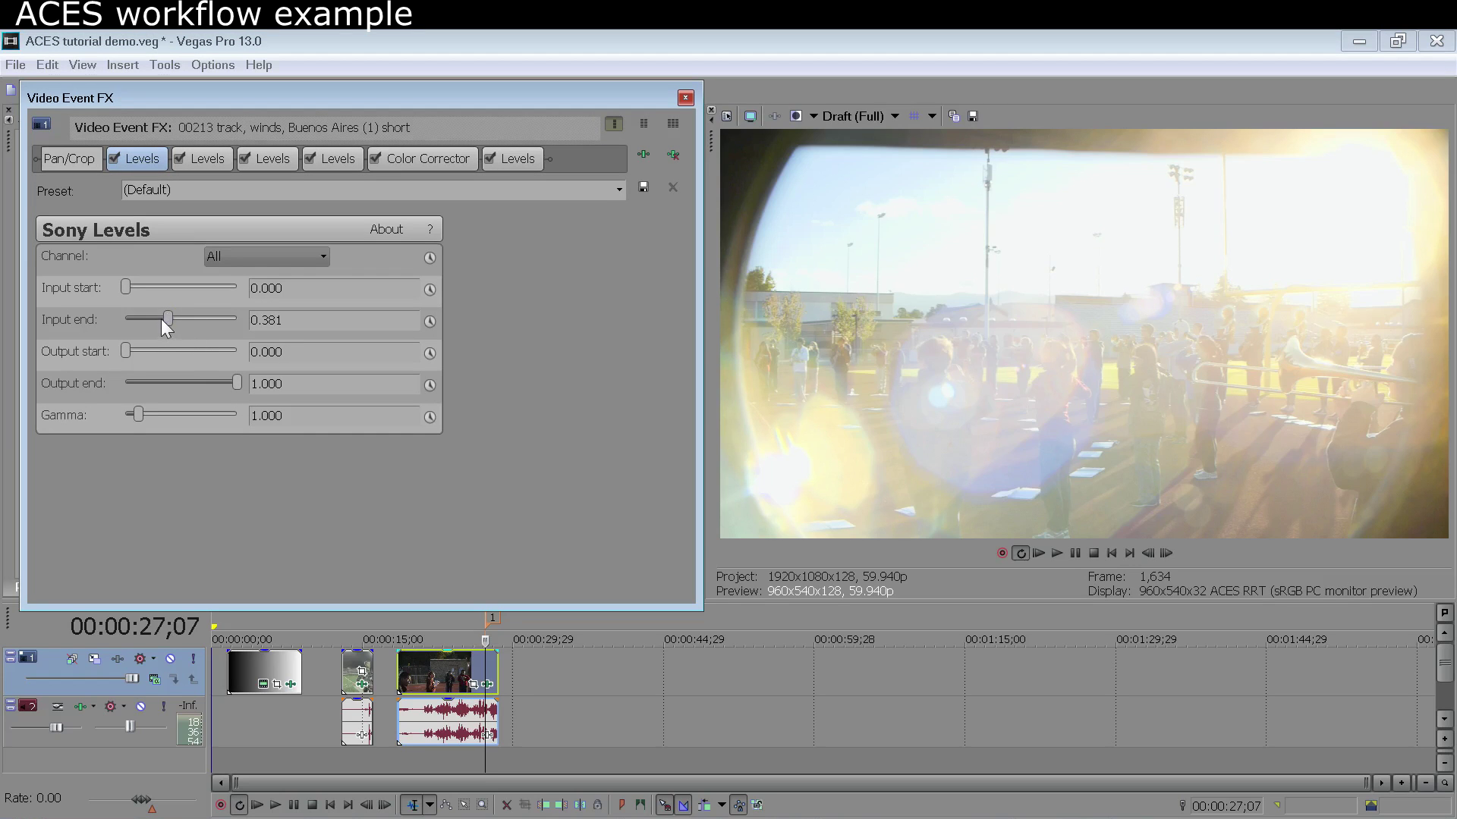
left_click_drag(161, 318, 233, 317)
left_click_drag(225, 368, 222, 382)
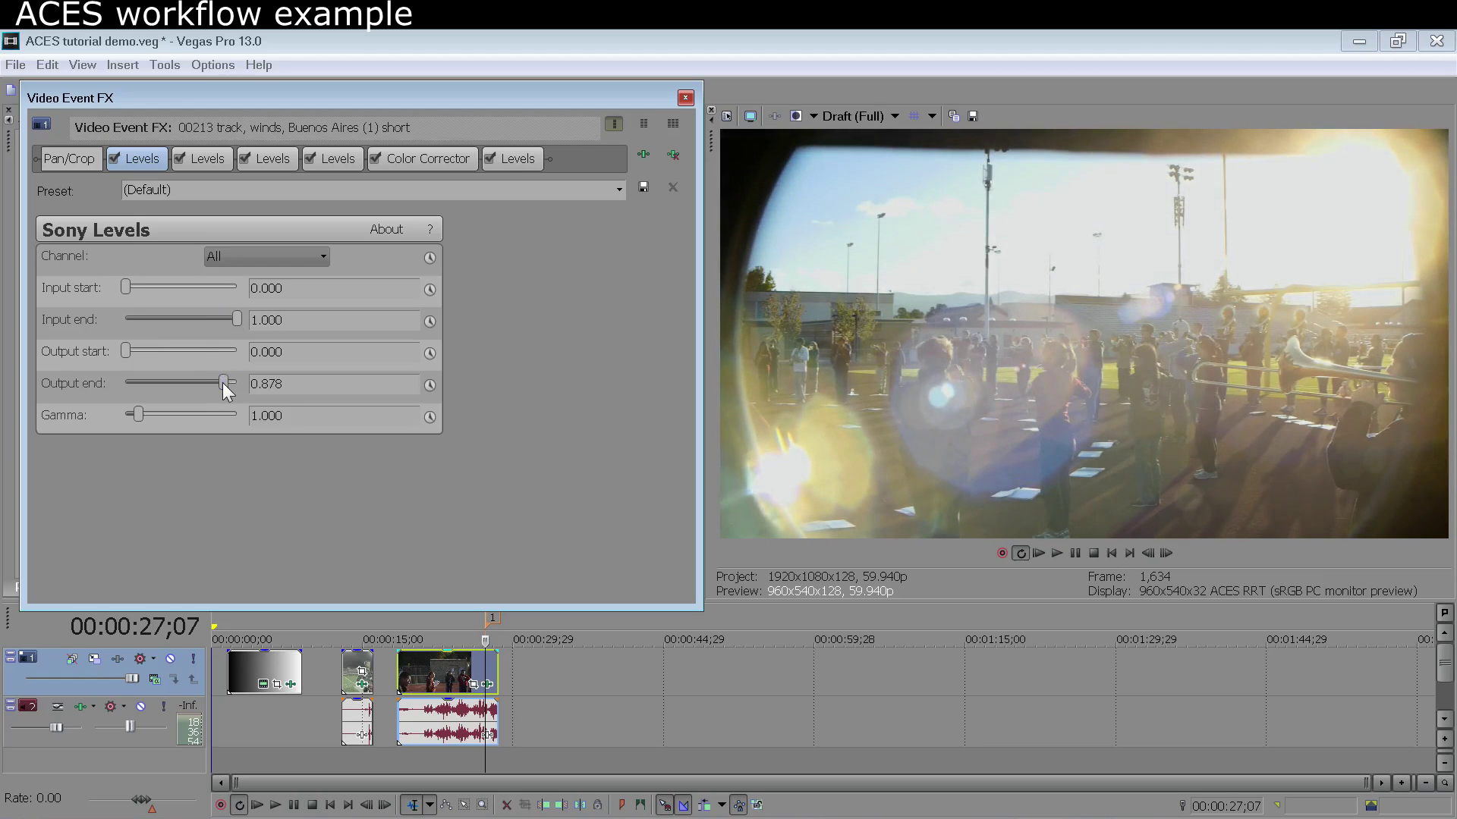
left_click(520, 158)
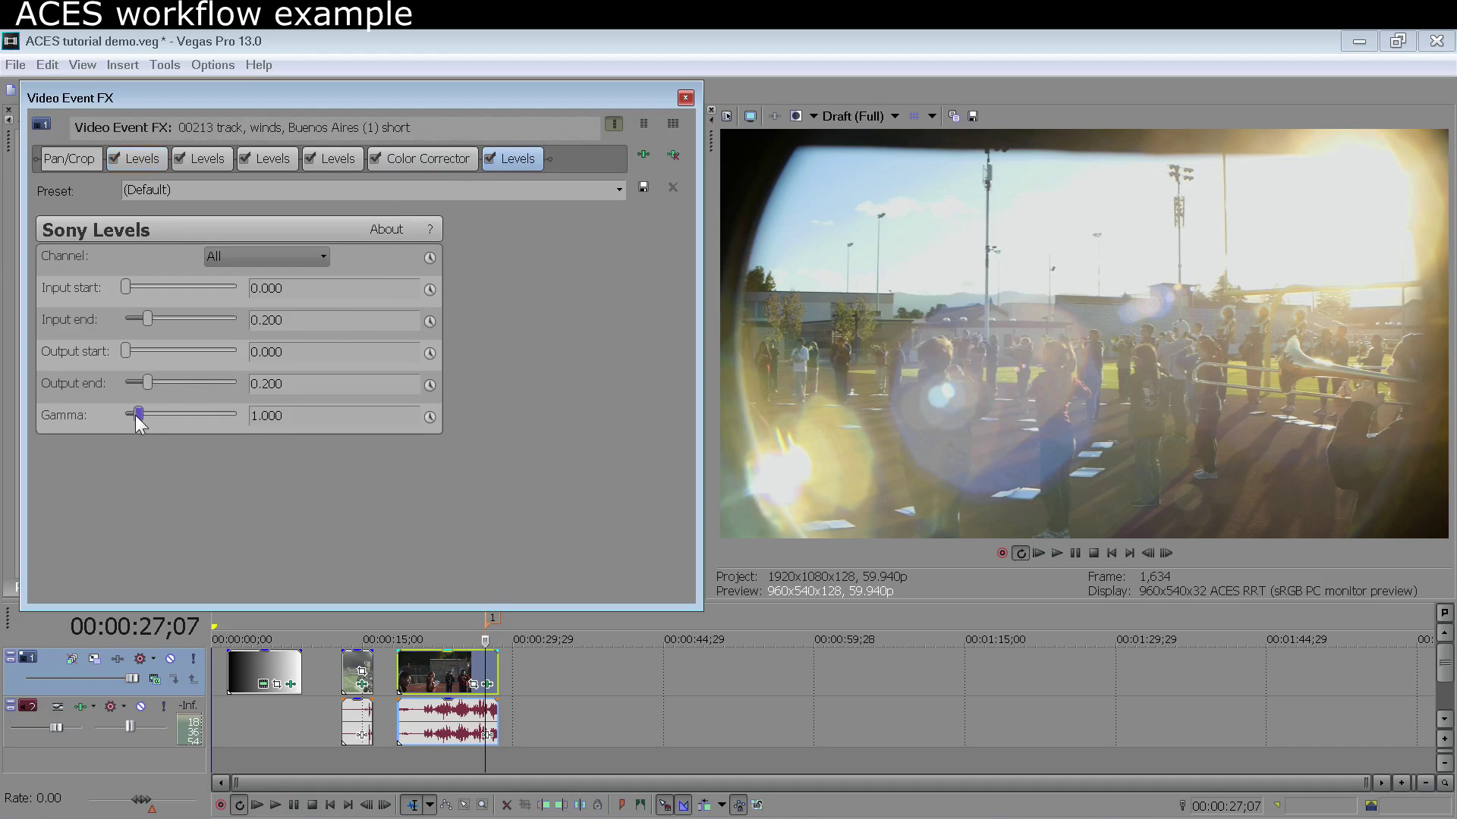
left_click_drag(138, 415, 121, 416)
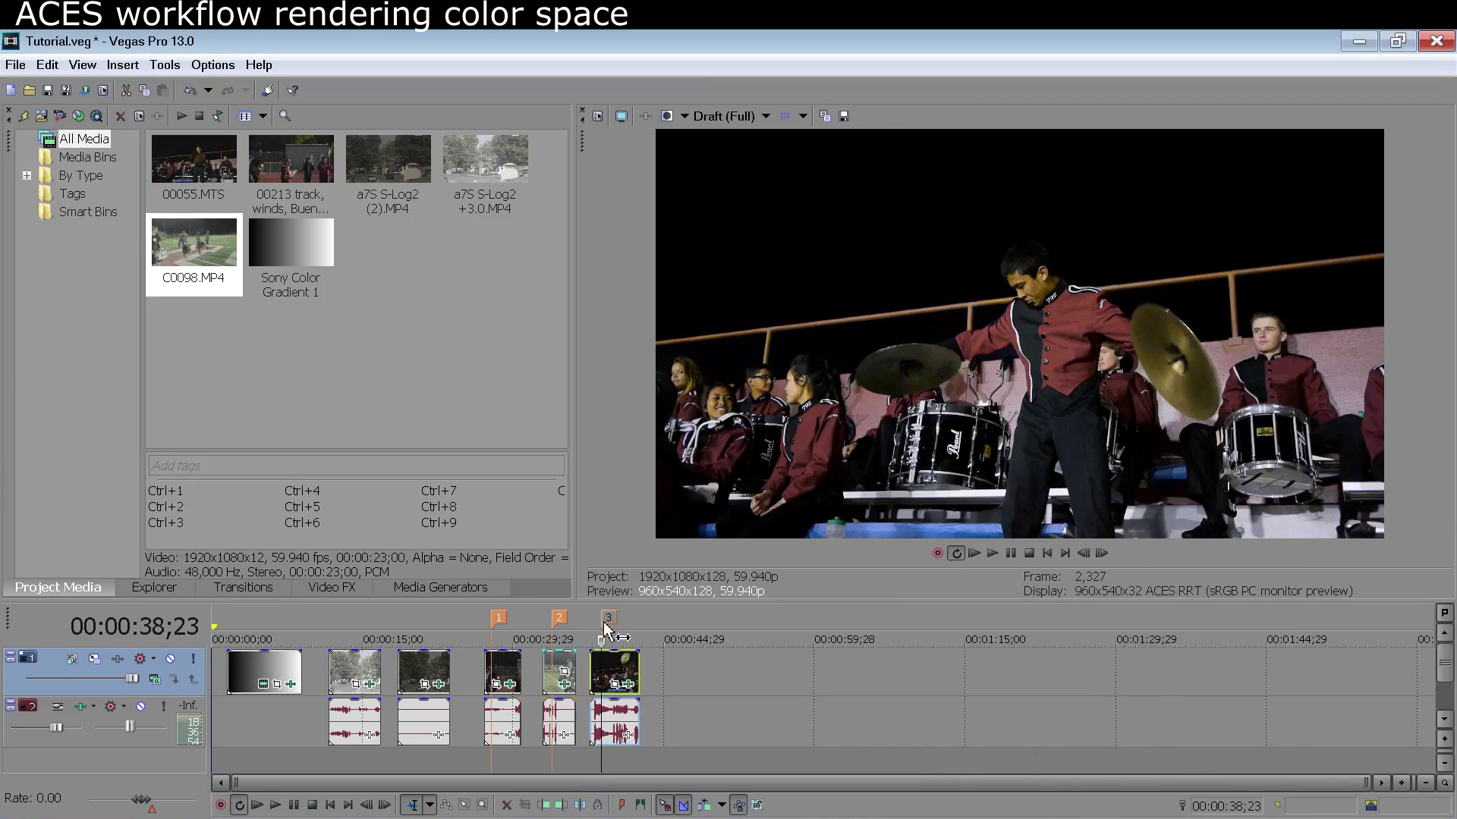
- Customize the XAVC S HD 1080 Long-GOP 59.94p rec.709 render template with the ACES RRT (Rec.709 video file) color space
left_click(16, 66)
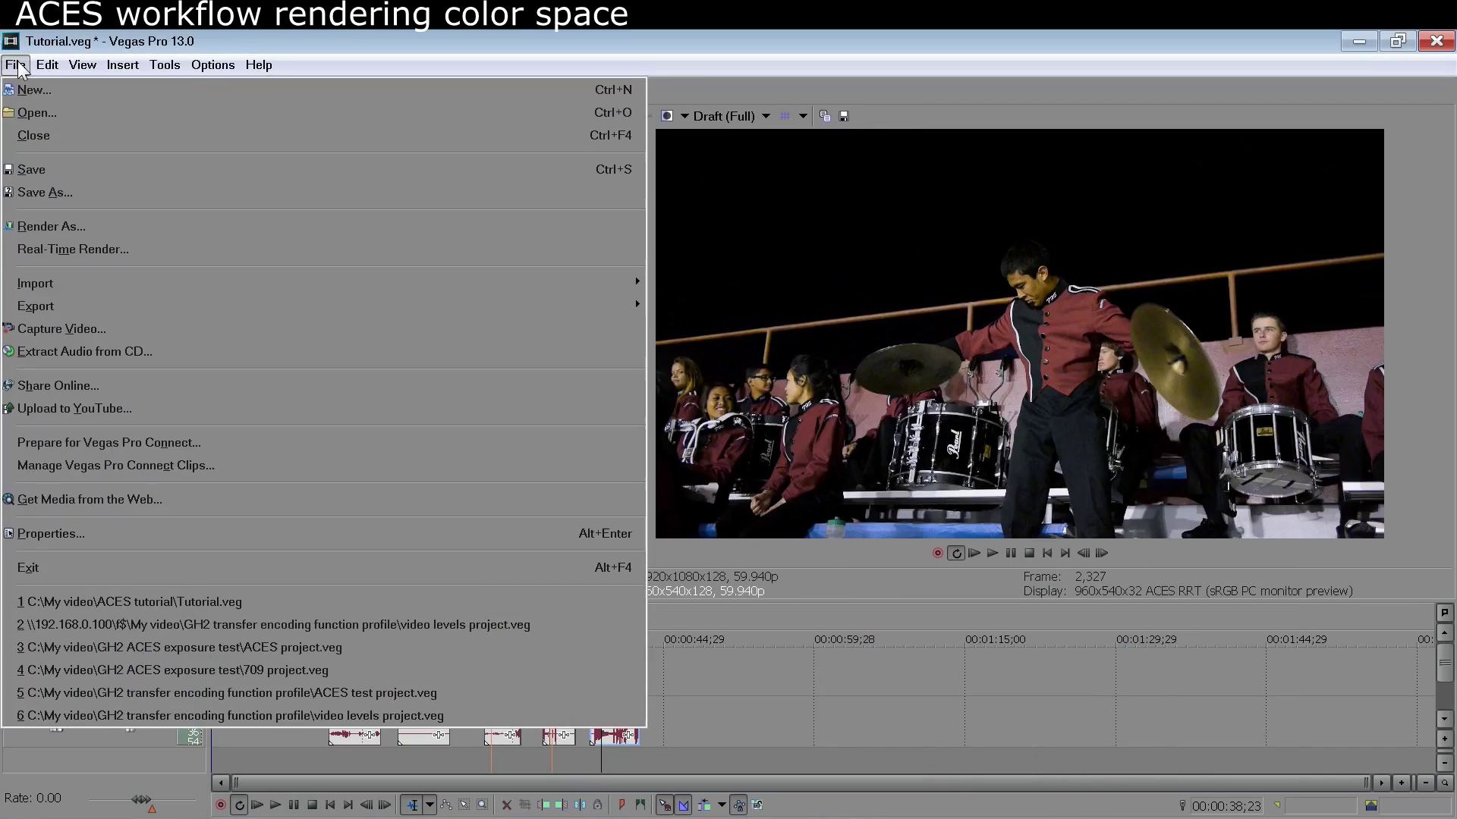
left_click(110, 228)
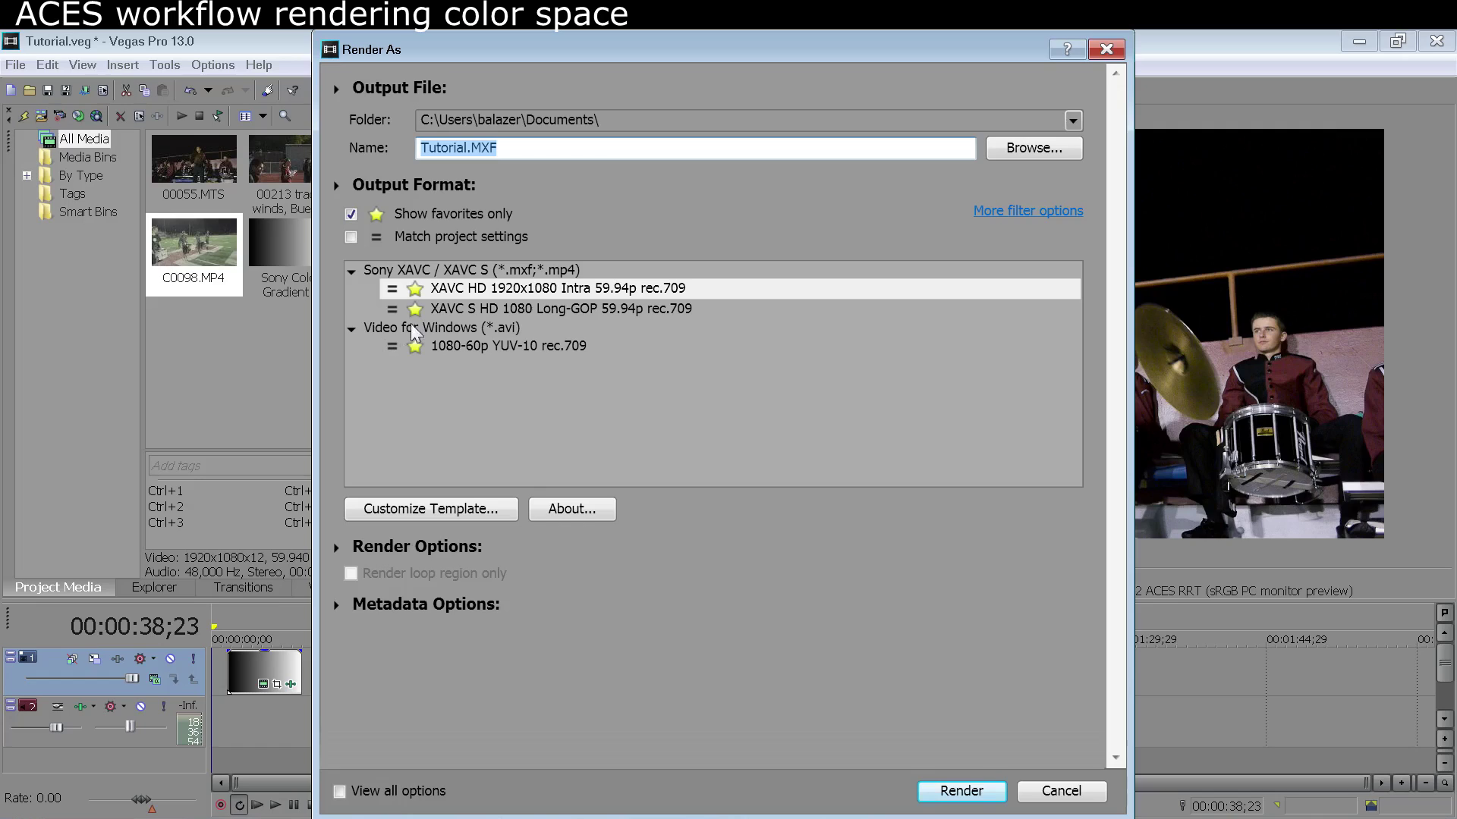
left_click(469, 311)
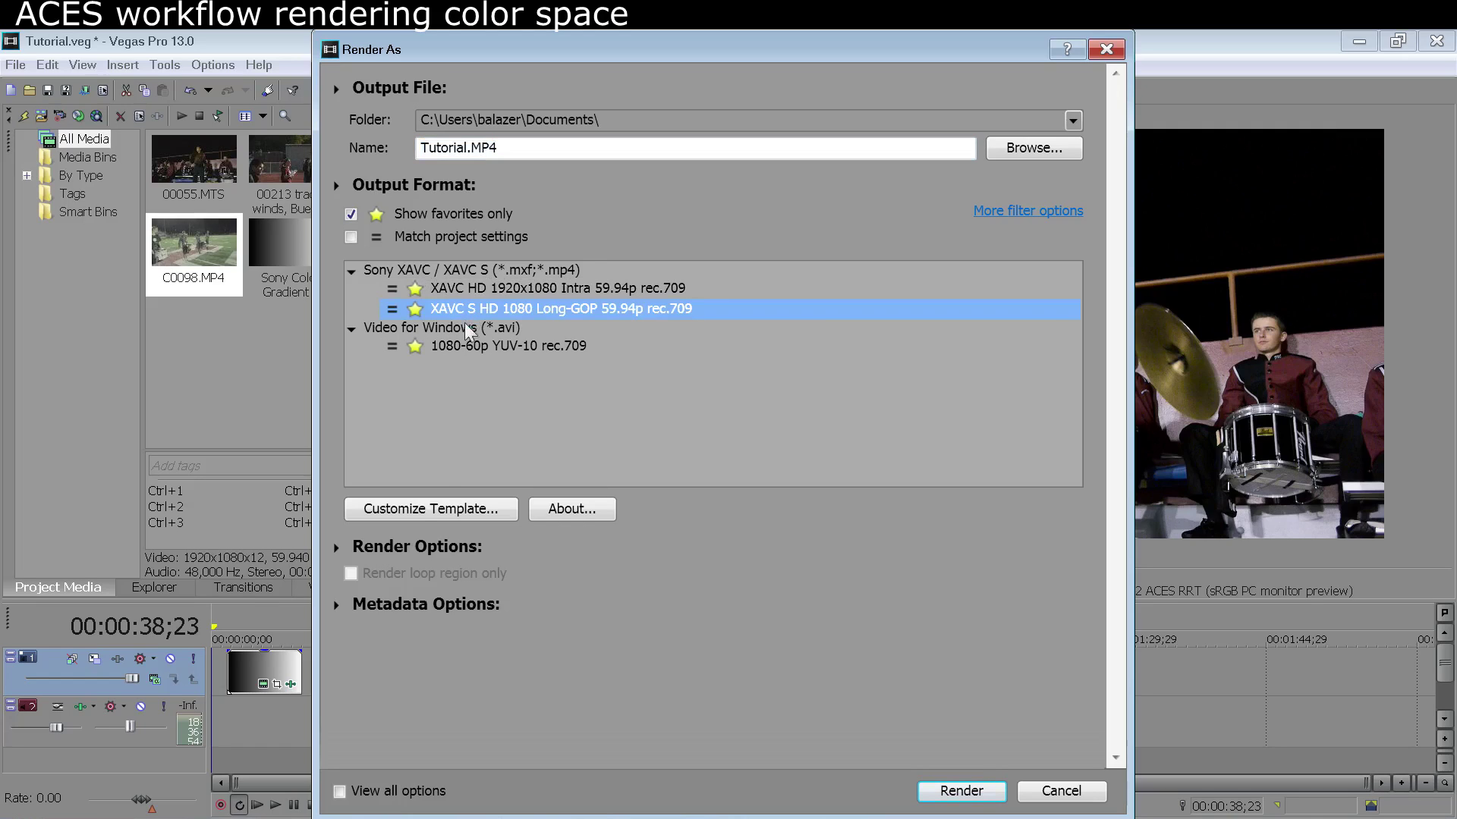
left_click(456, 512)
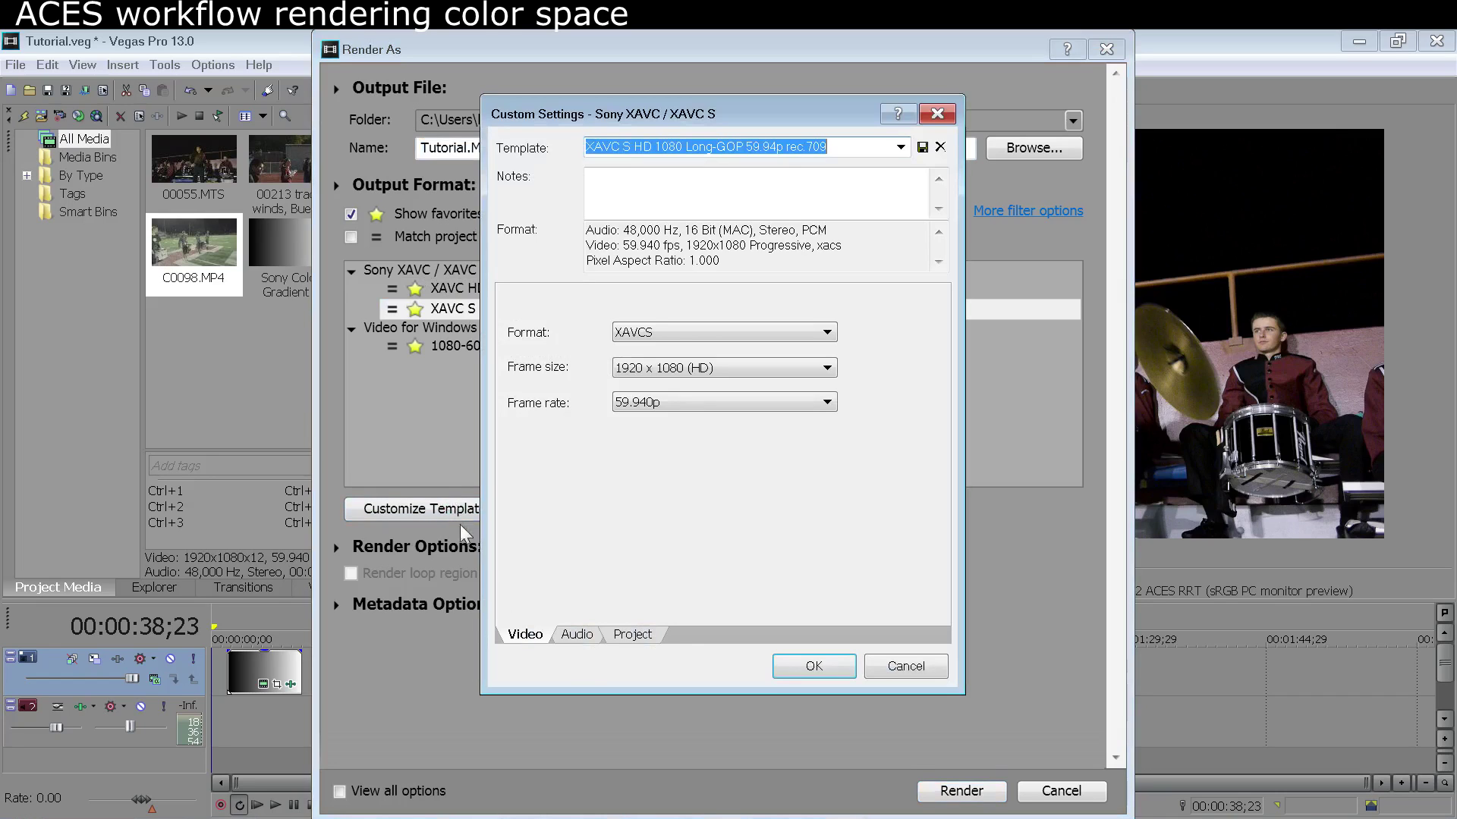
left_click(627, 636)
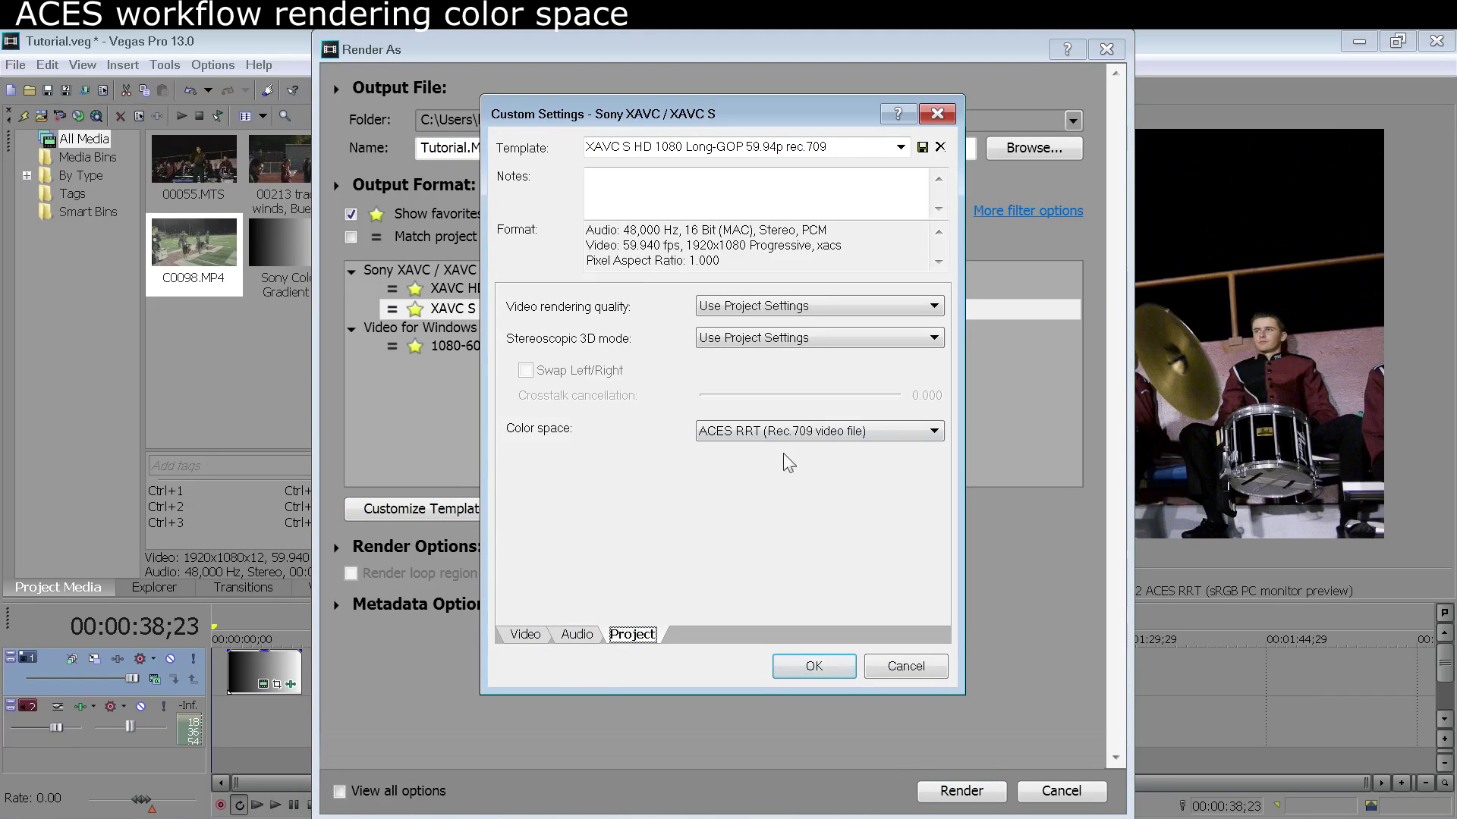
left_click(814, 430)
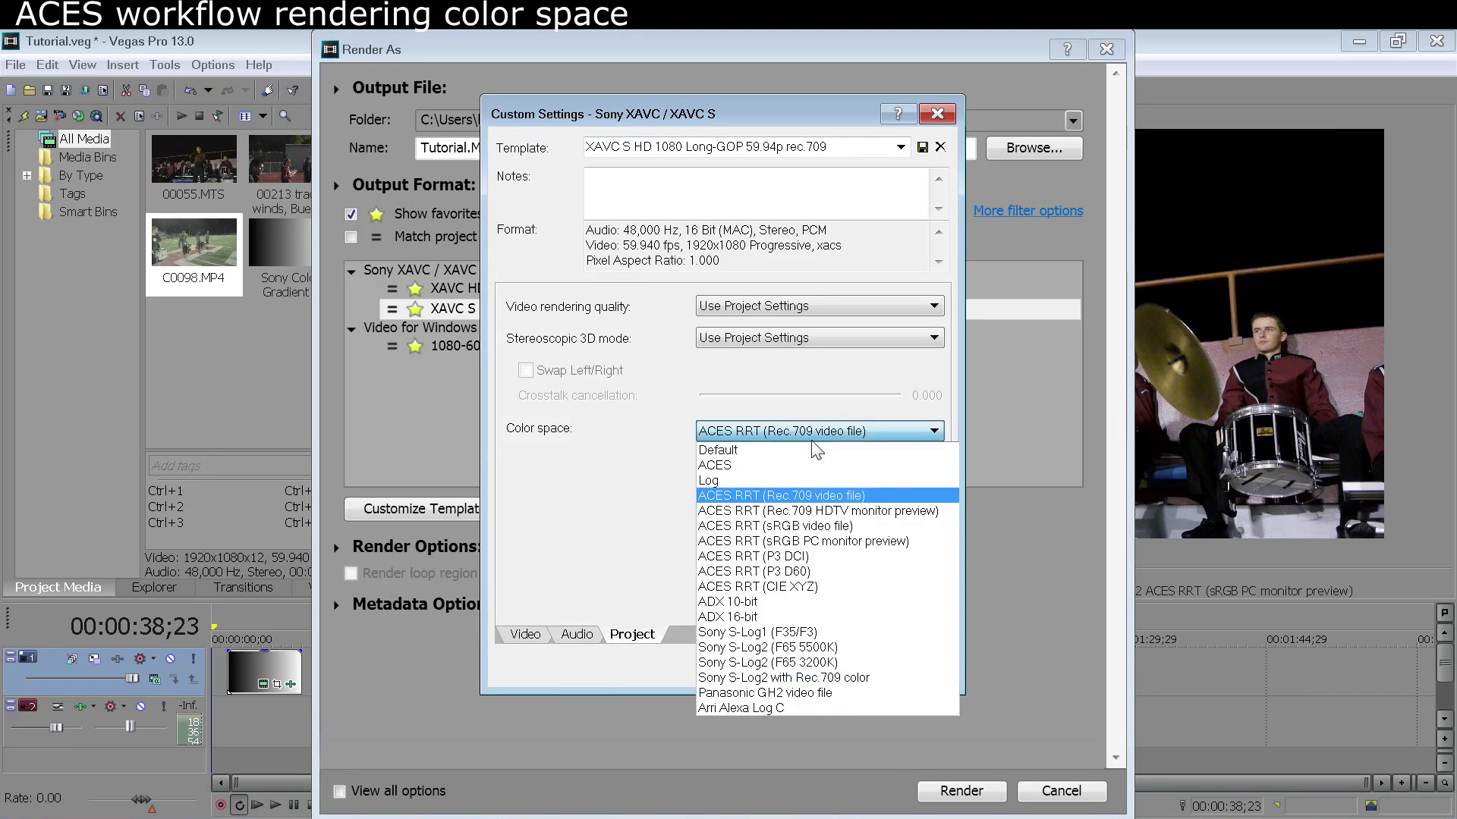
left_click(879, 494)
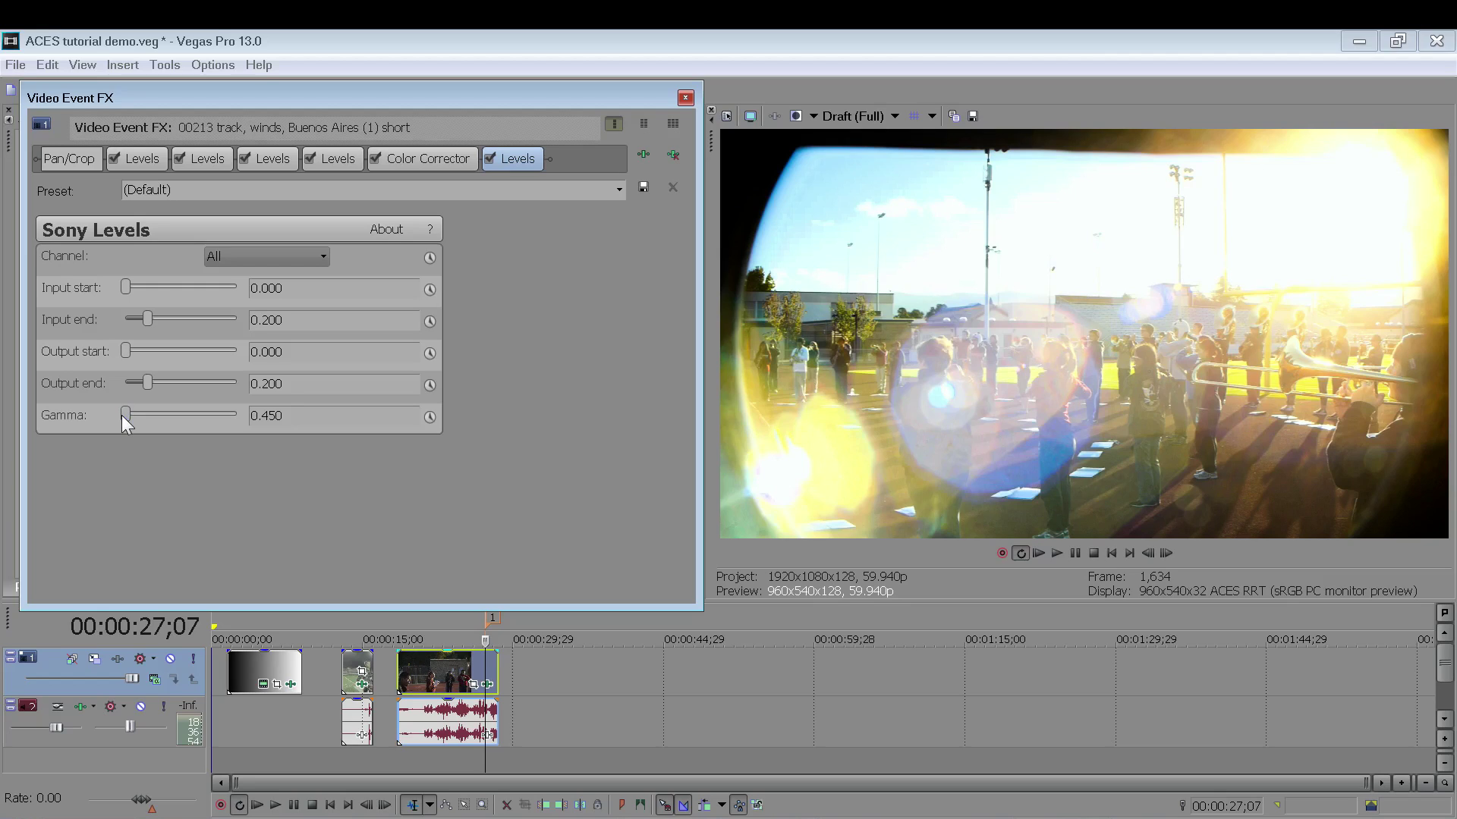
- Close the clip's effects window, inspect the OpenColorIO configs aces folder in Windows Explorer, and return to Vegas Pro
left_click(122, 416)
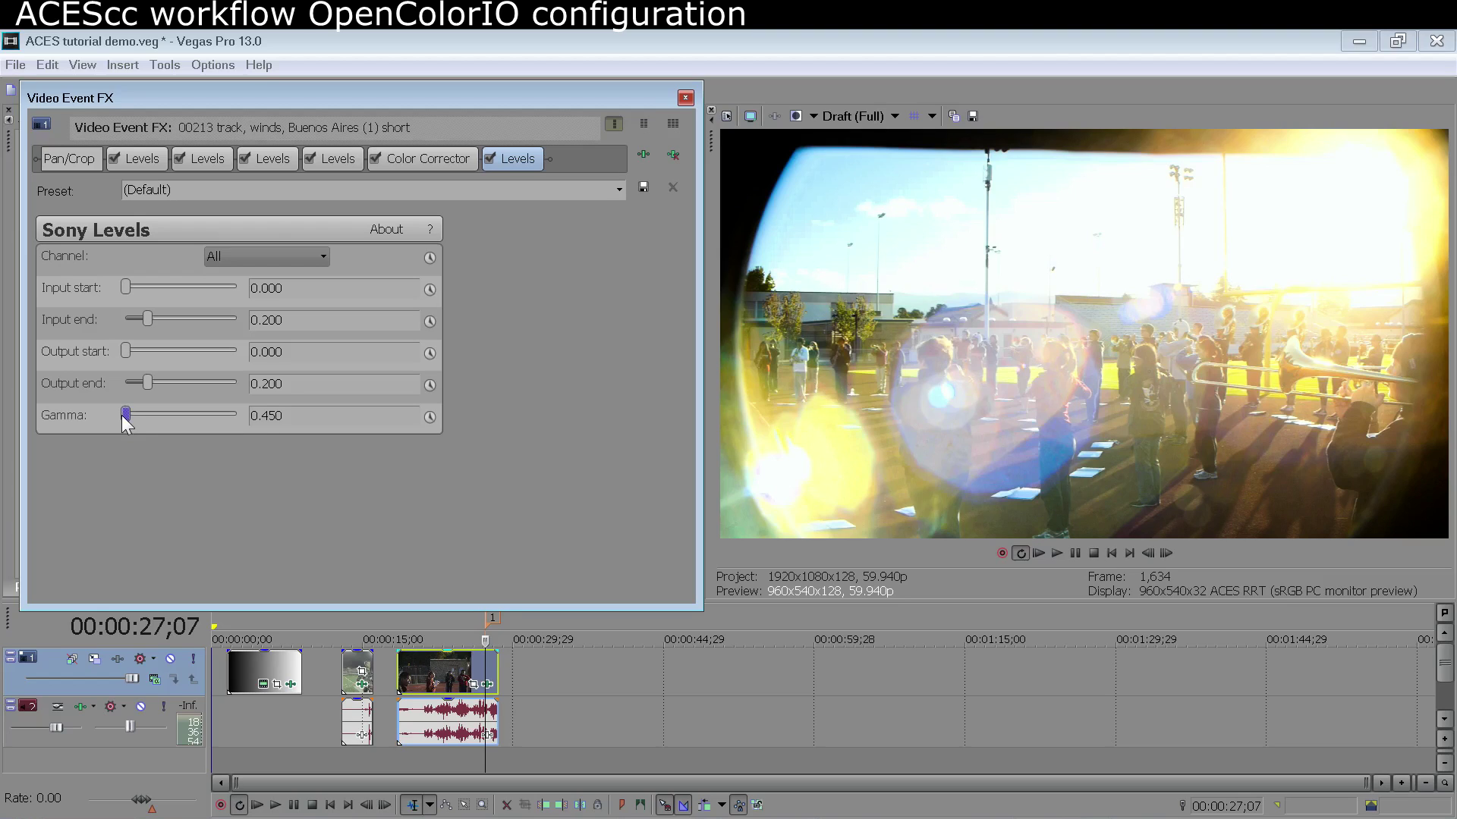
key("Escape")
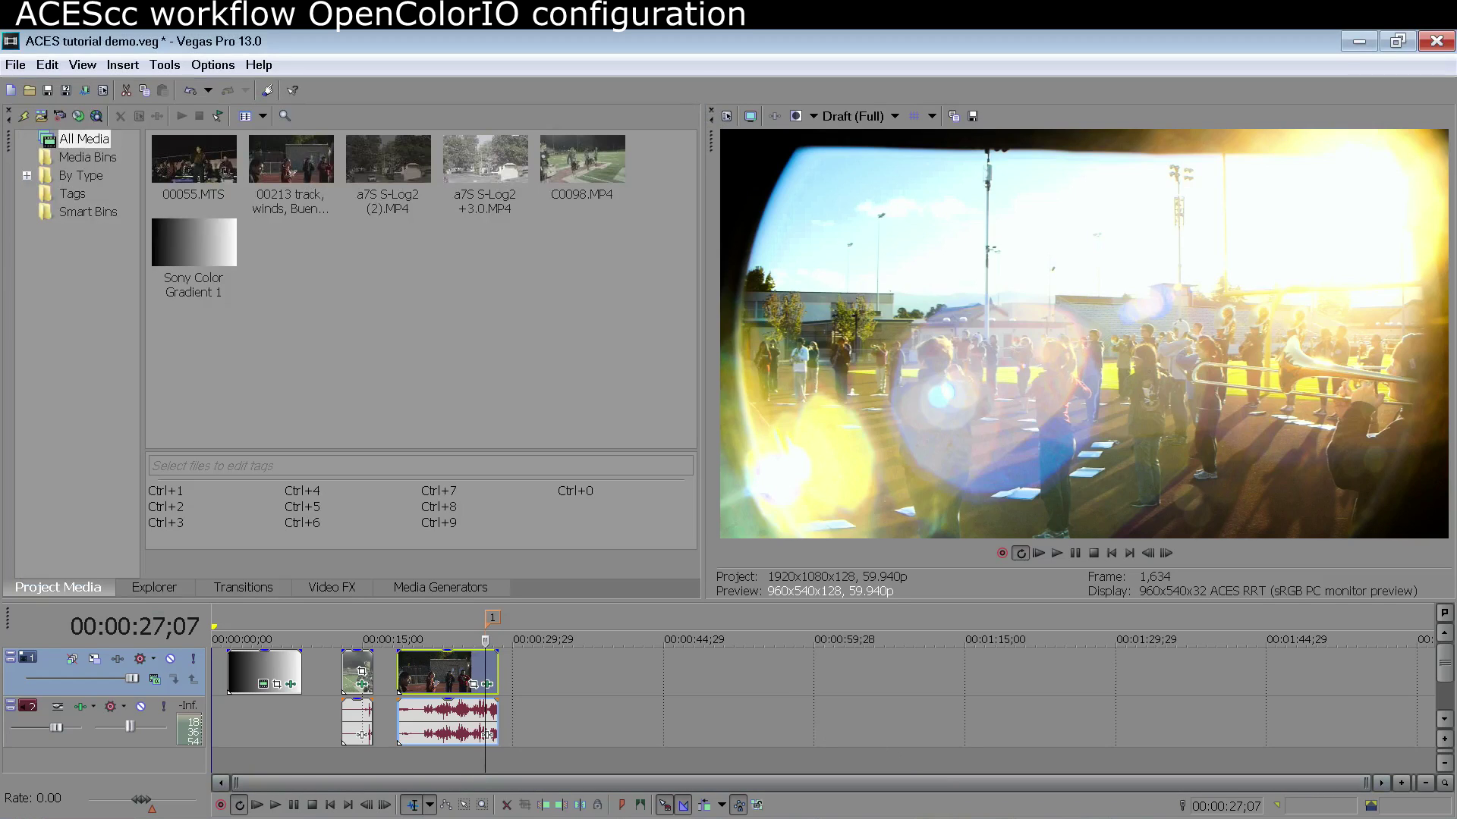
key("alt+Tab")
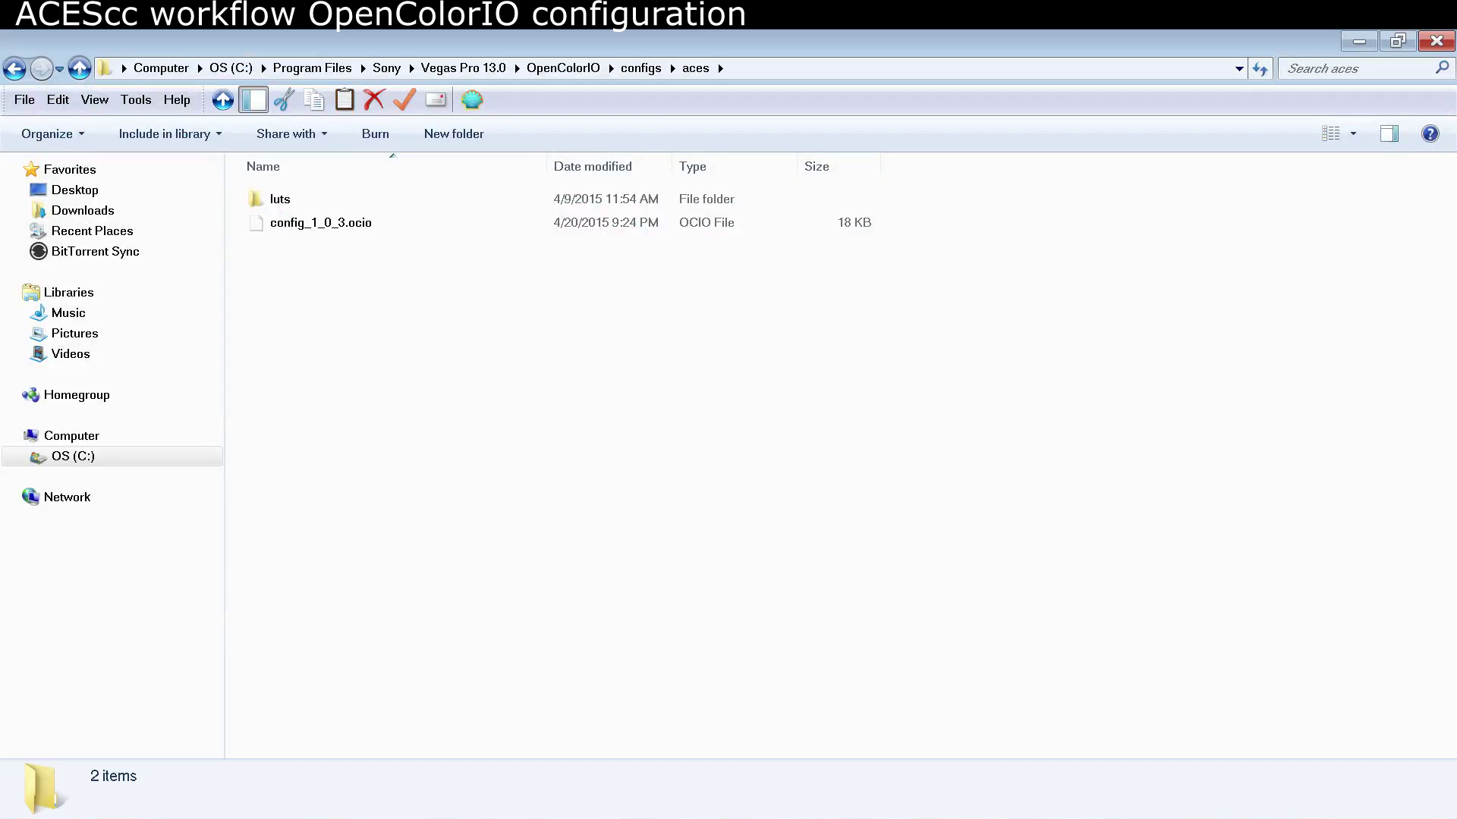
key("alt+Tab")
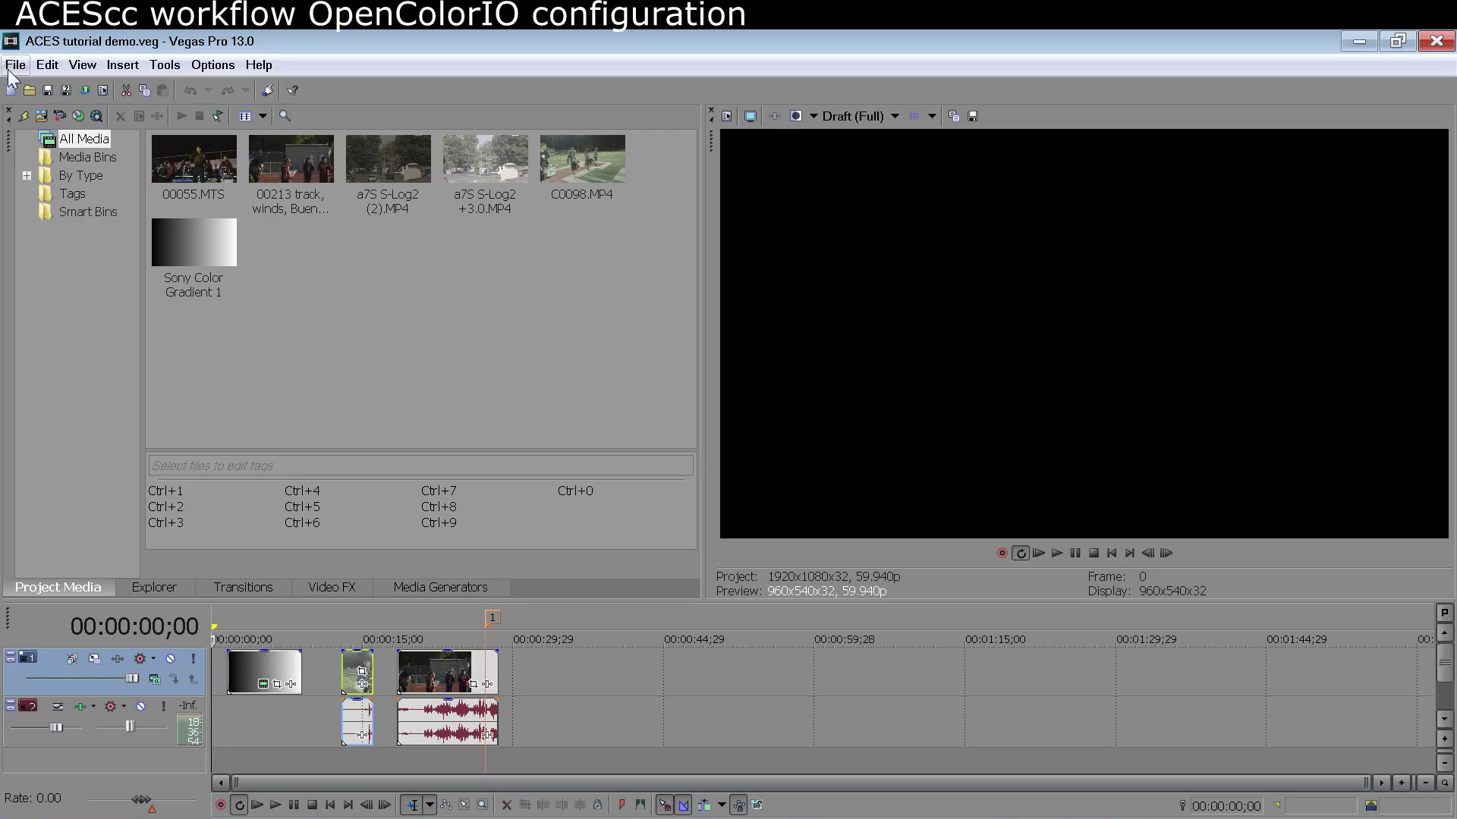
- Set the project to 32-bit floating point (full range), 2.222 (Video) compositing gamma and the ACES RRT (sRGB PC monitor preview) view transform
left_click(13, 66)
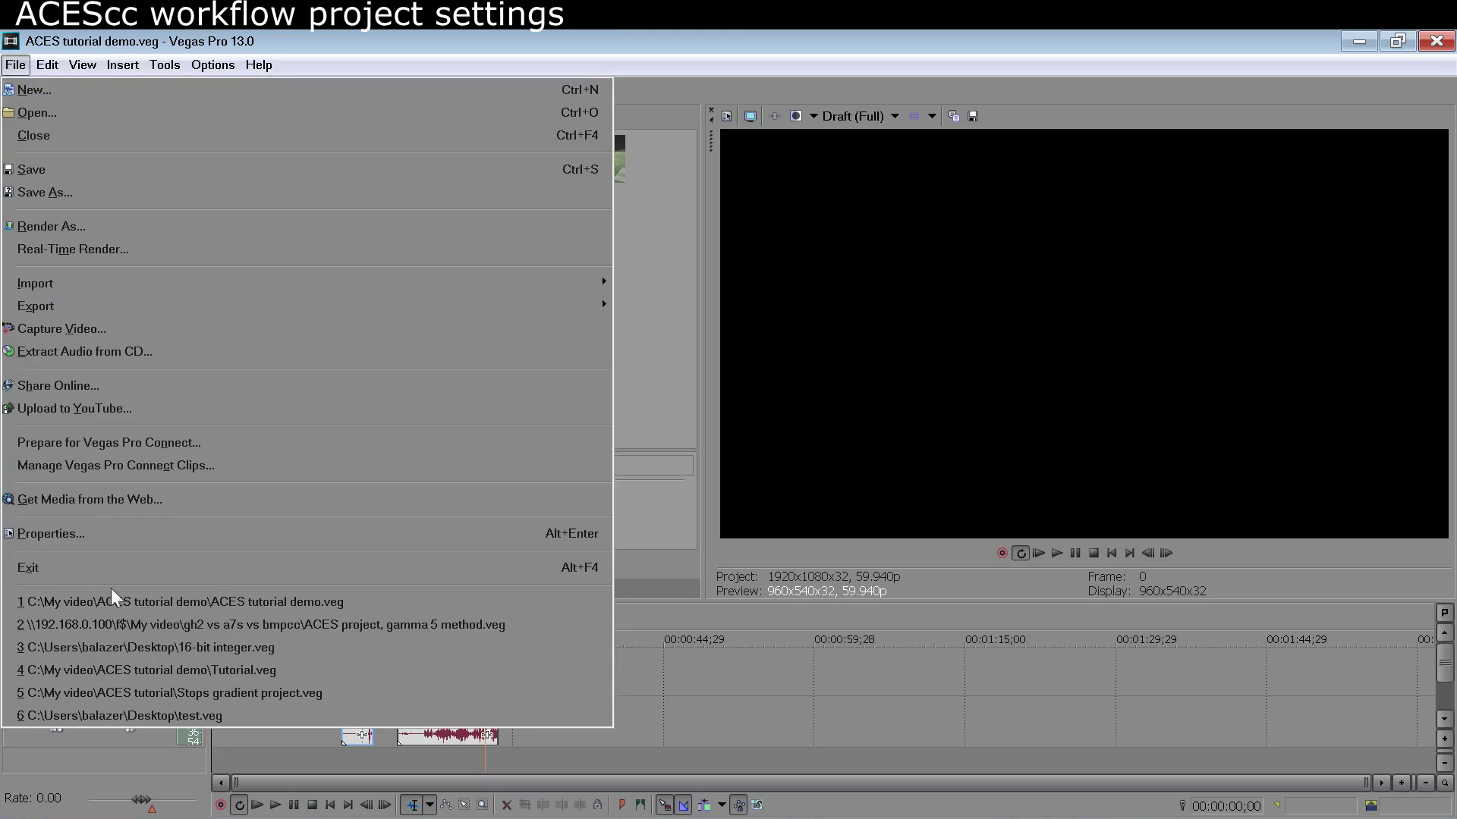
left_click(134, 535)
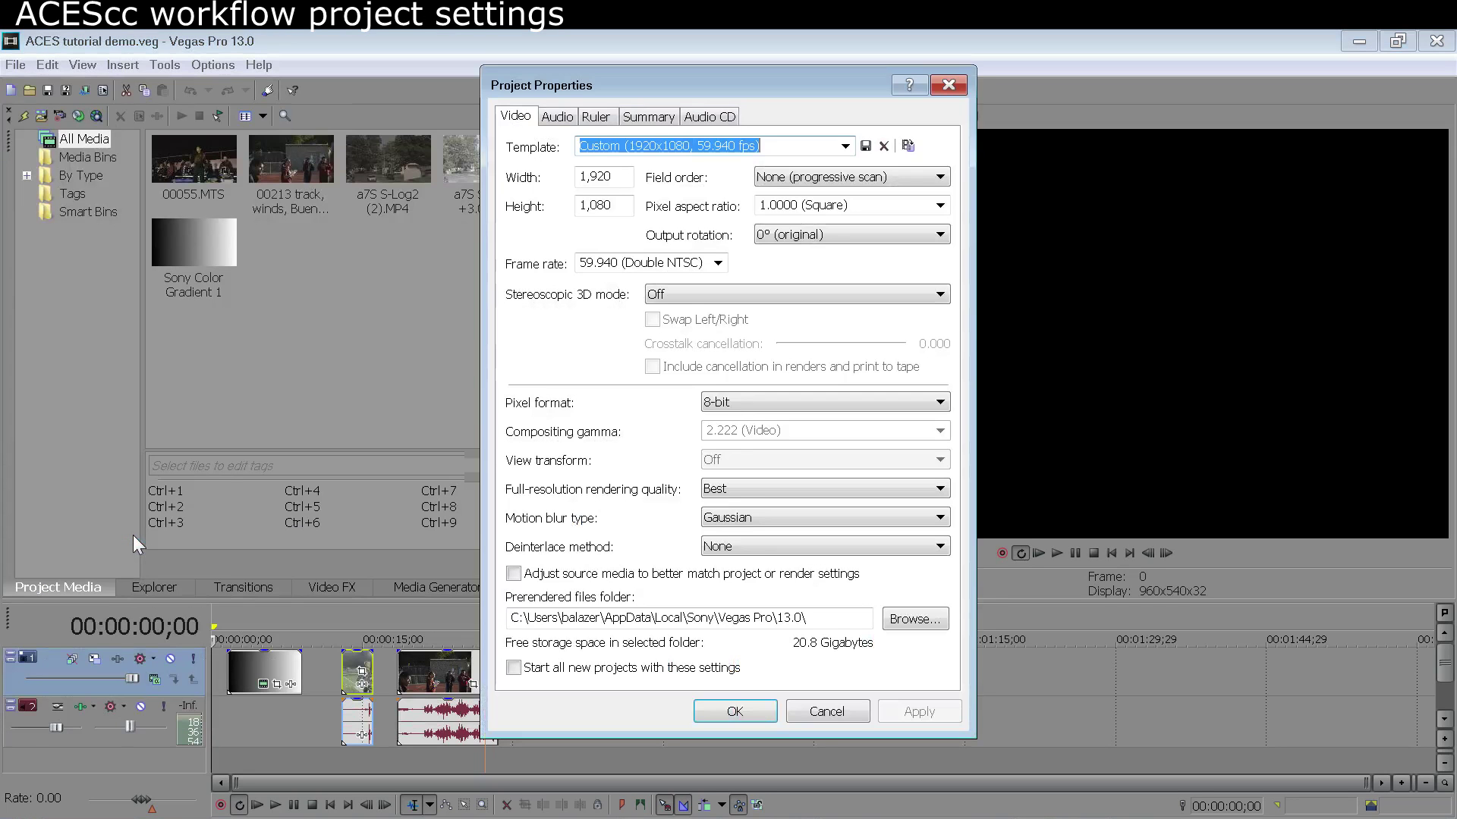
left_click(772, 402)
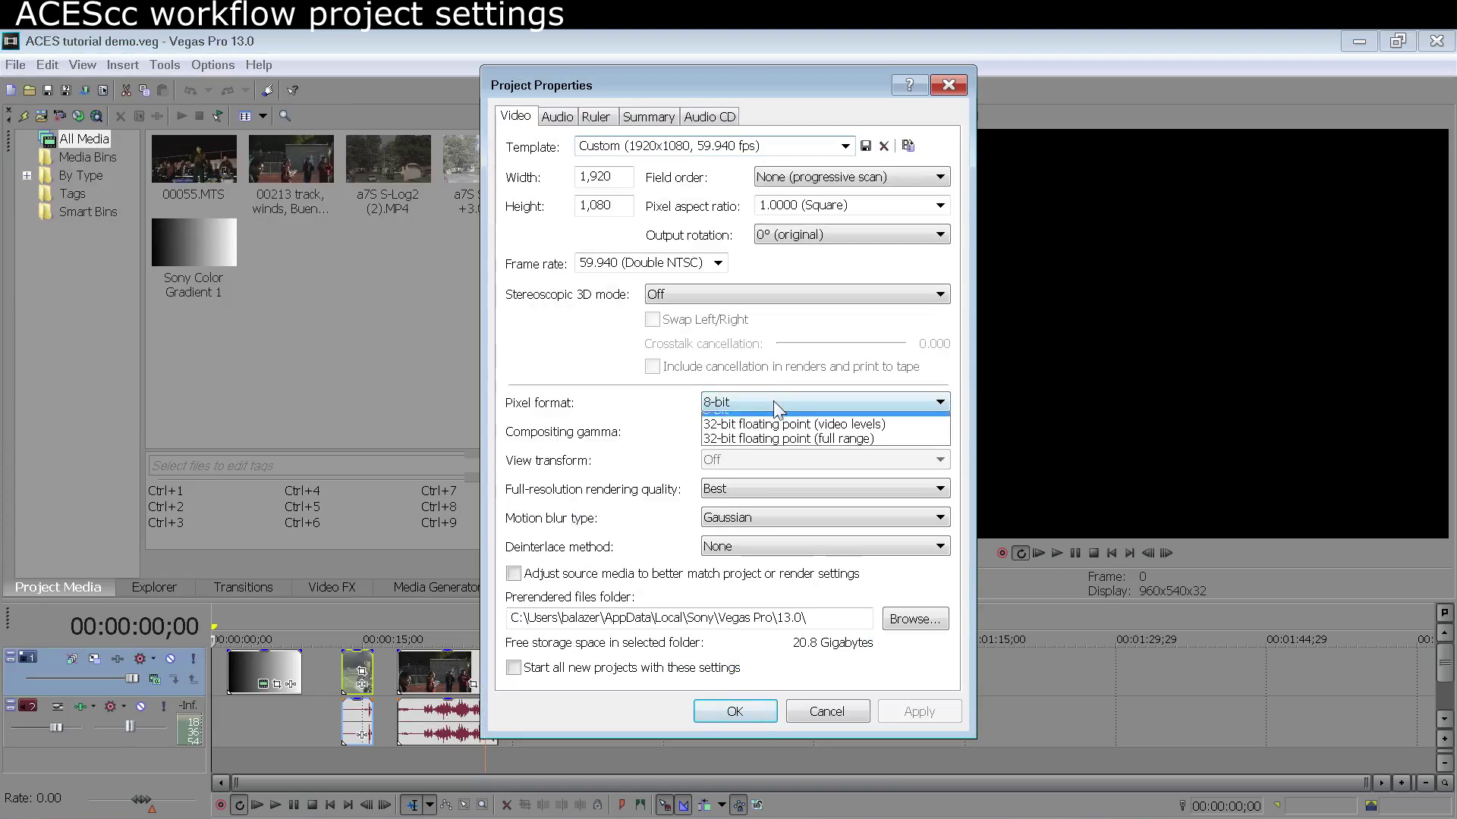
left_click(781, 447)
left_click(940, 431)
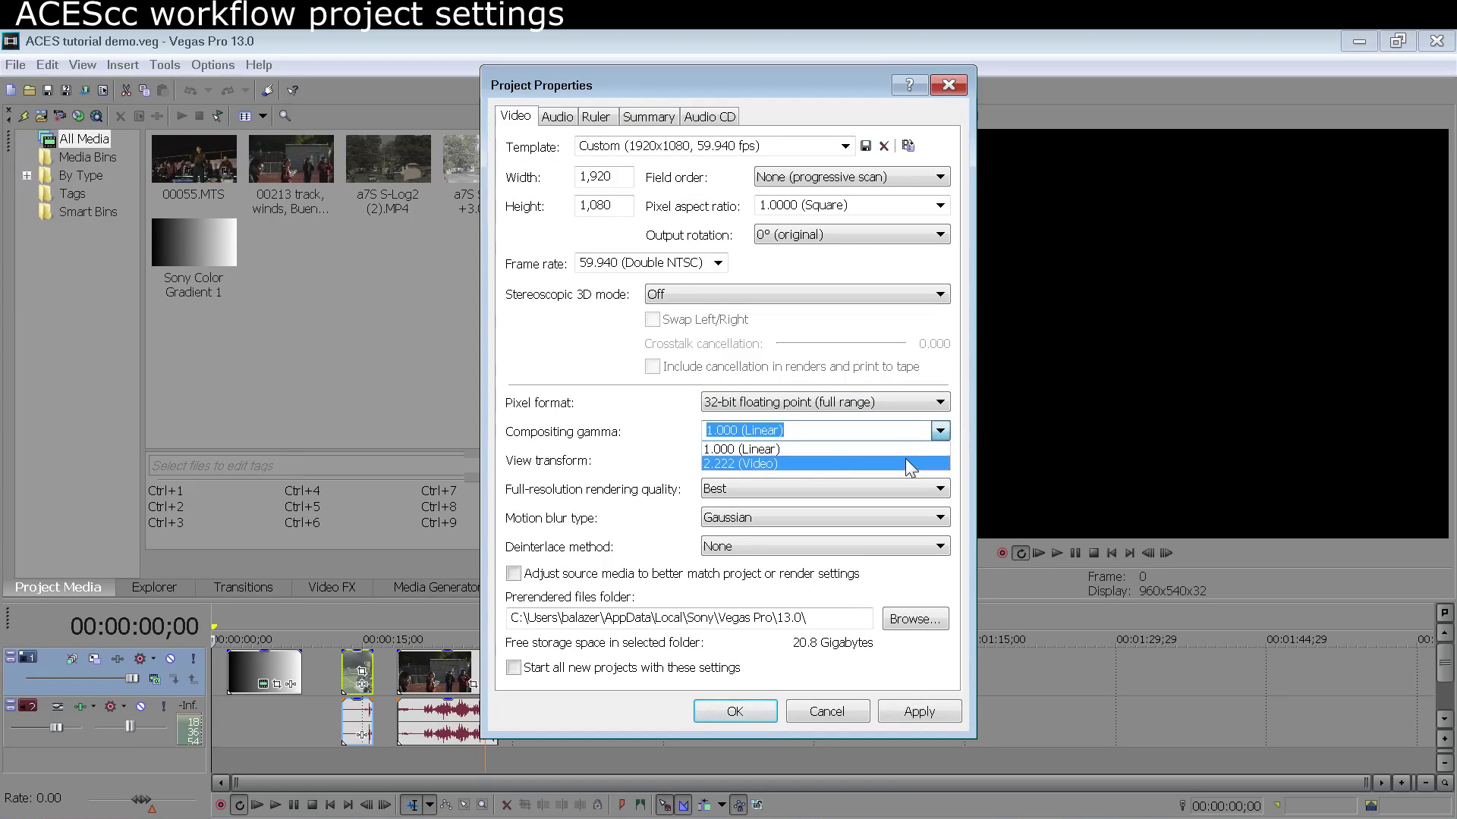
left_click(905, 458)
left_click(905, 459)
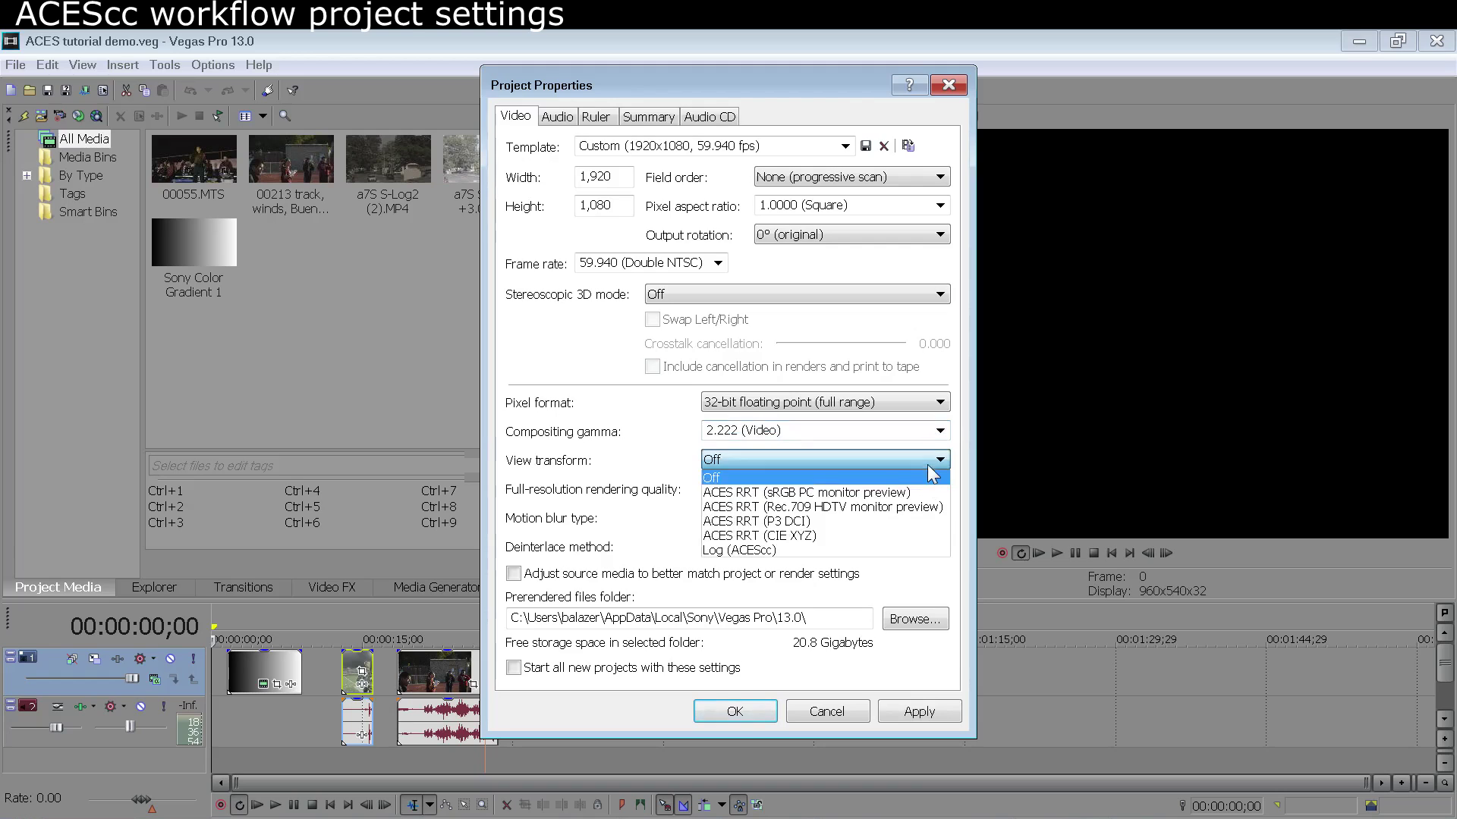
left_click(900, 493)
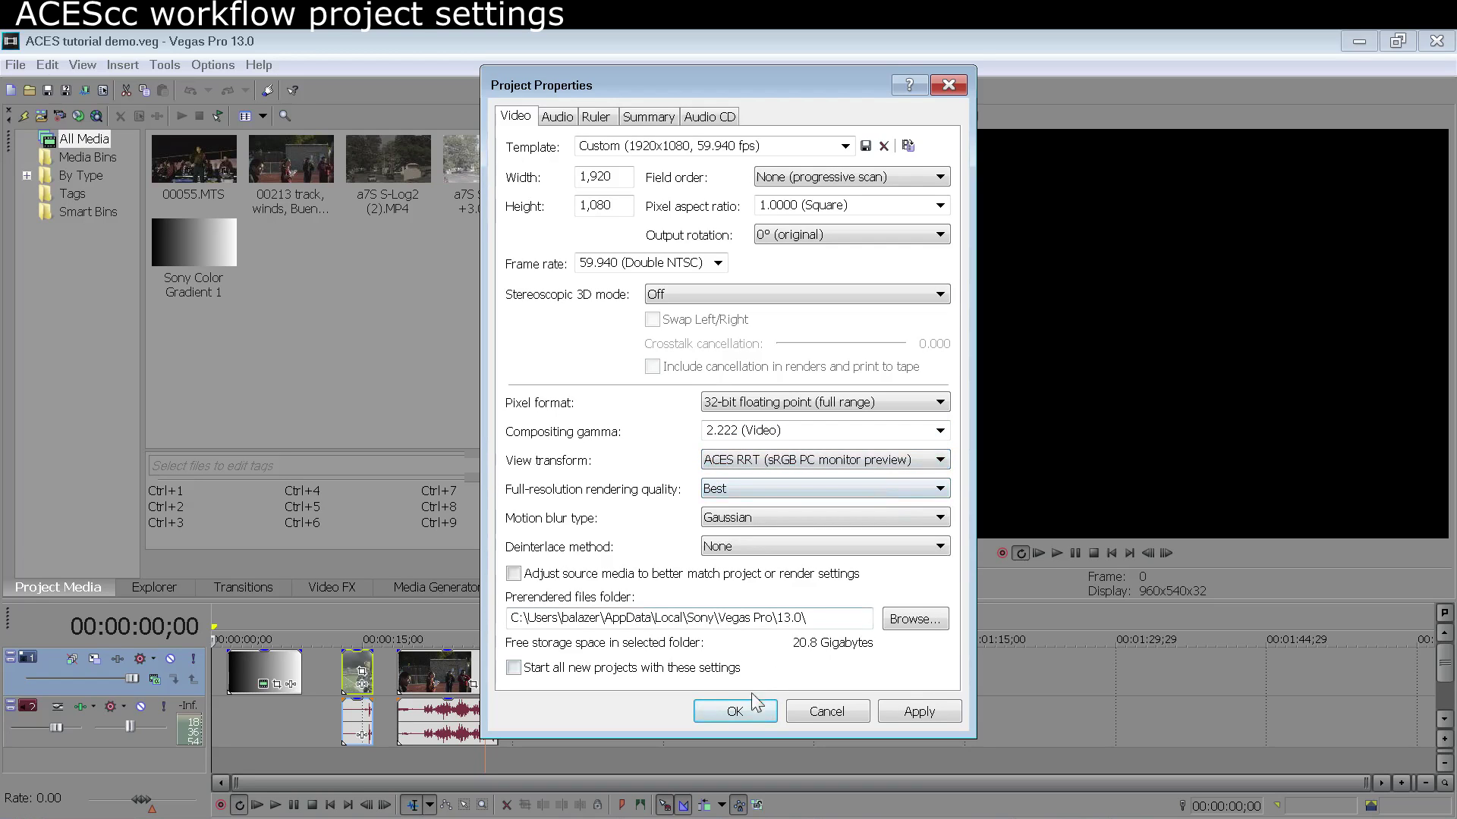
left_click(734, 710)
- Set the color space of the C0098.MP4 clip's media to Sony S-Log2 (F65 5500K)
left_click(325, 675)
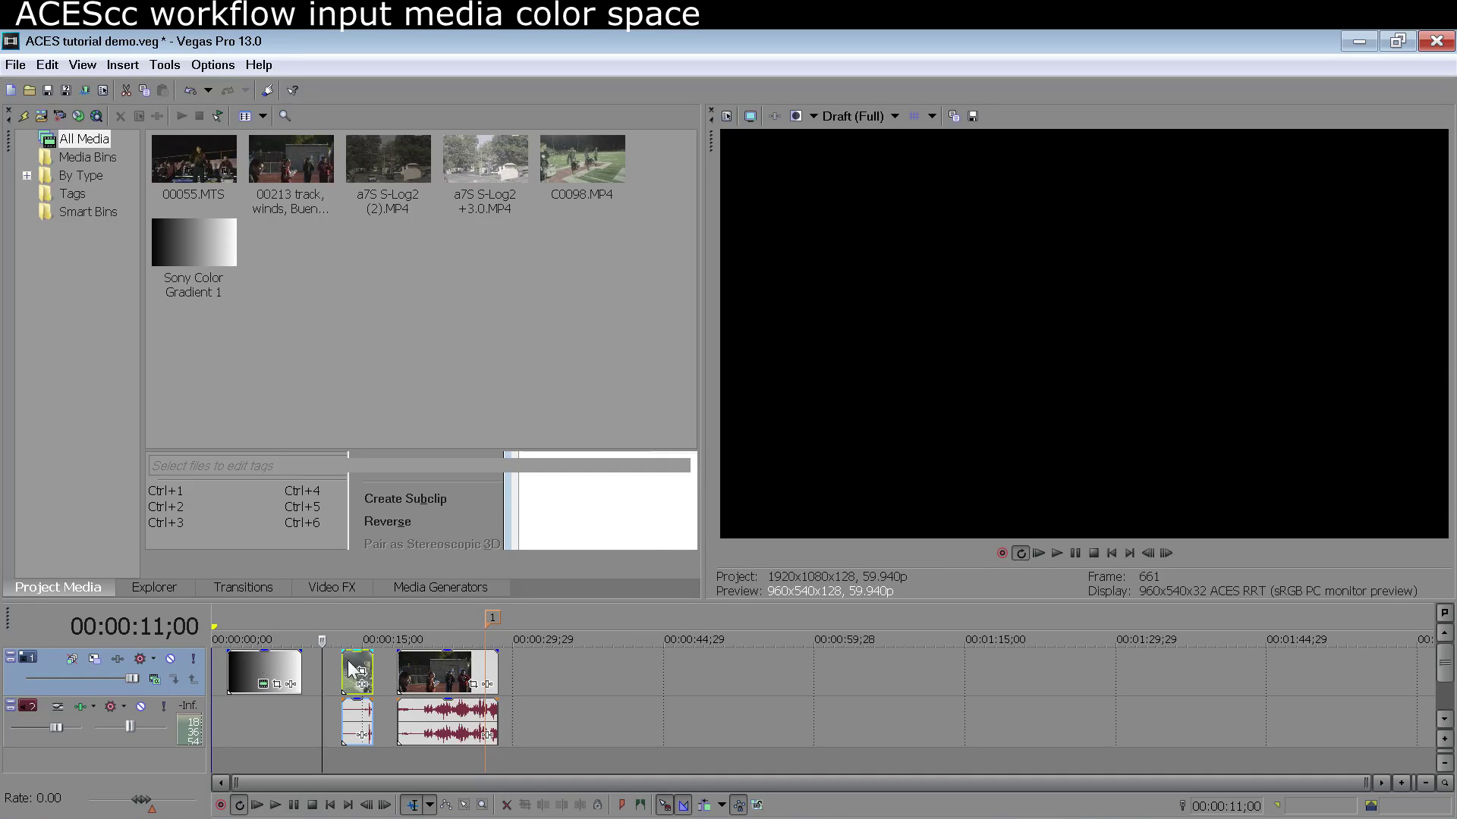
left_click(348, 660)
right_click(348, 660)
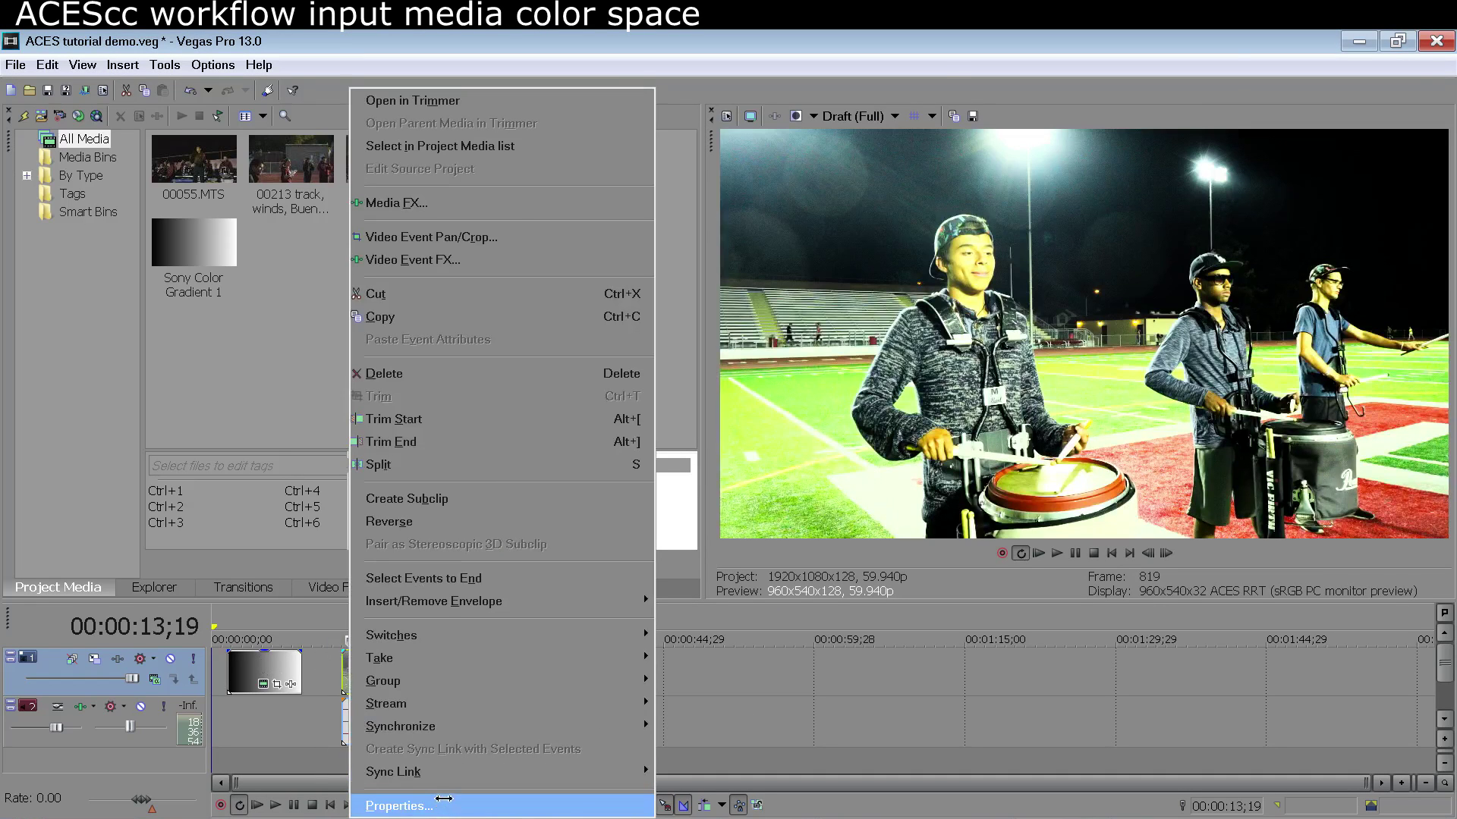
left_click(444, 806)
left_click(612, 120)
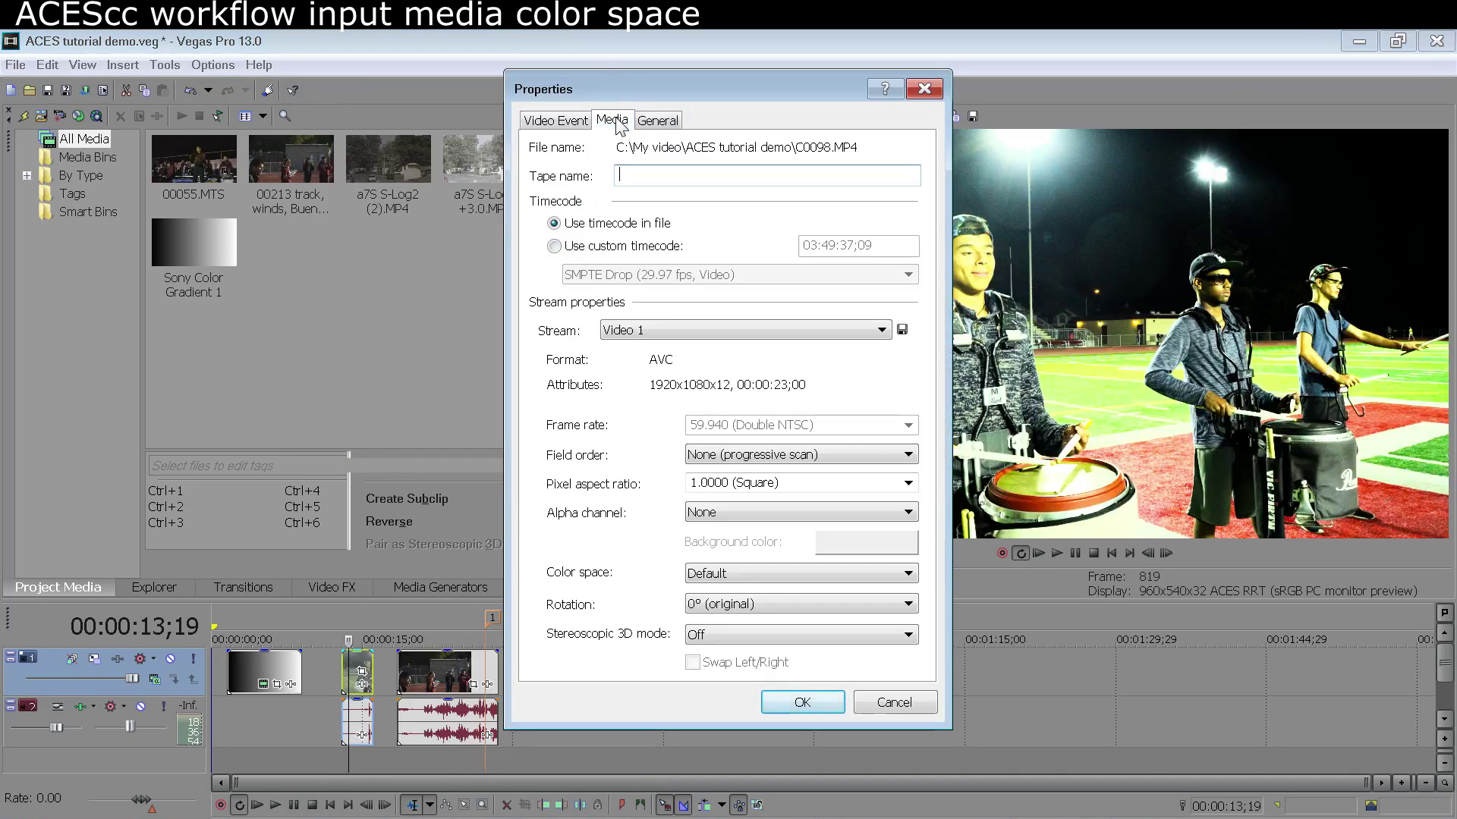
left_click(766, 575)
left_click(781, 664)
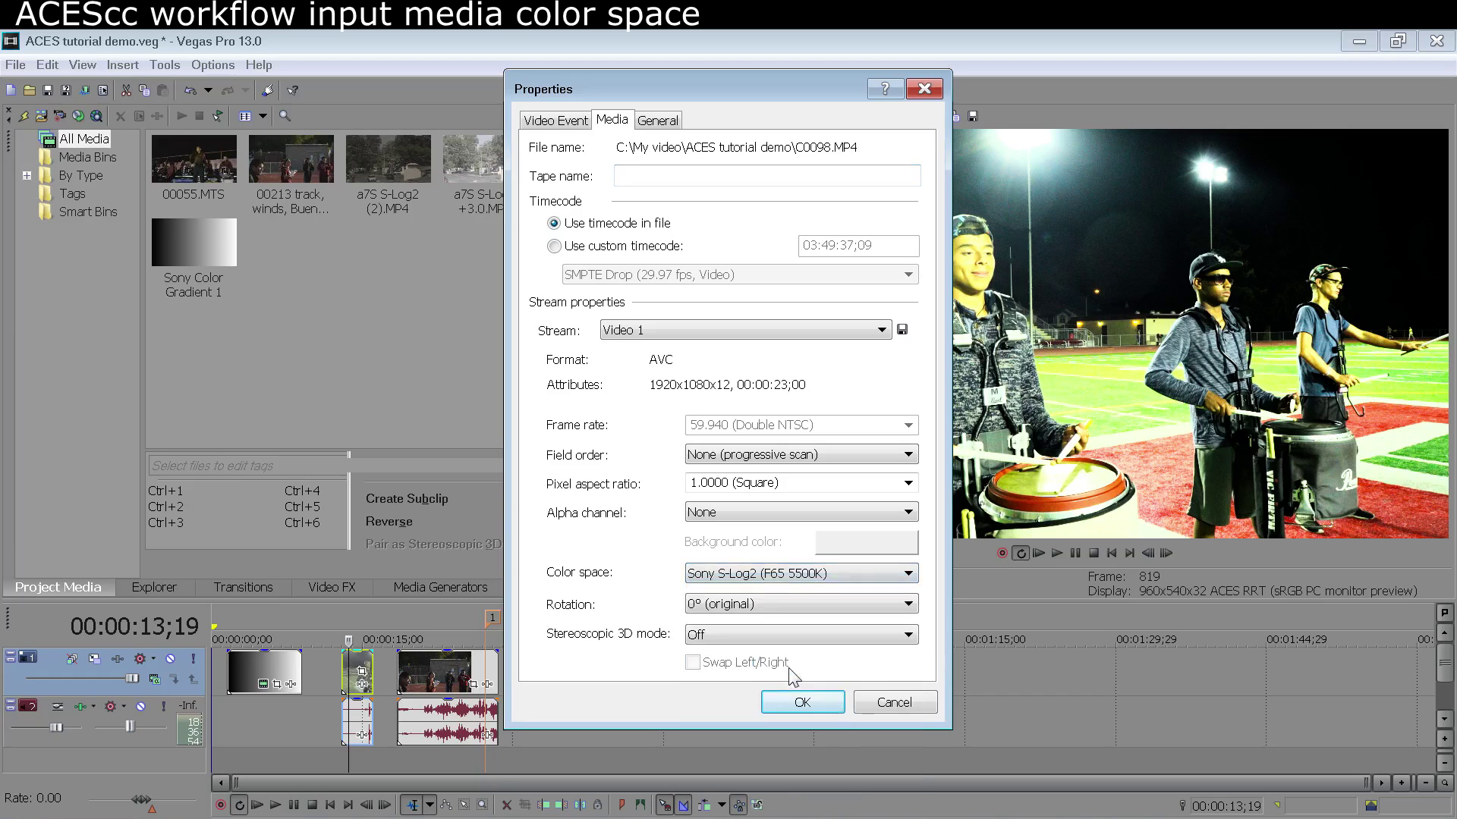
left_click(794, 702)
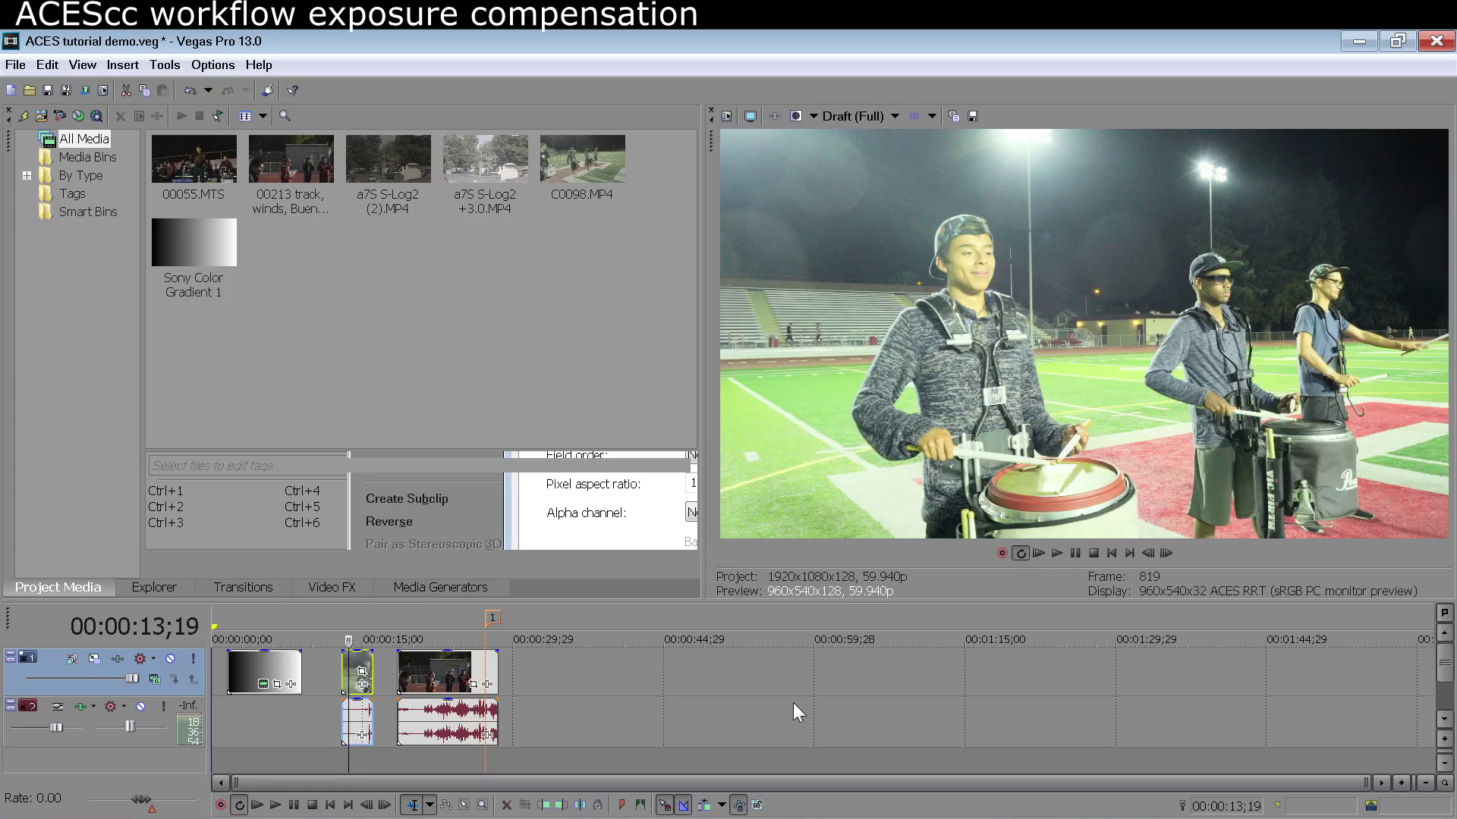
- Preview the gradient clip at 00:00:03;23 and show its RGB Parade in the video scopes
left_click(248, 666)
key("ctrl+alt+4")
left_click_drag(1160, 378, 1161, 376)
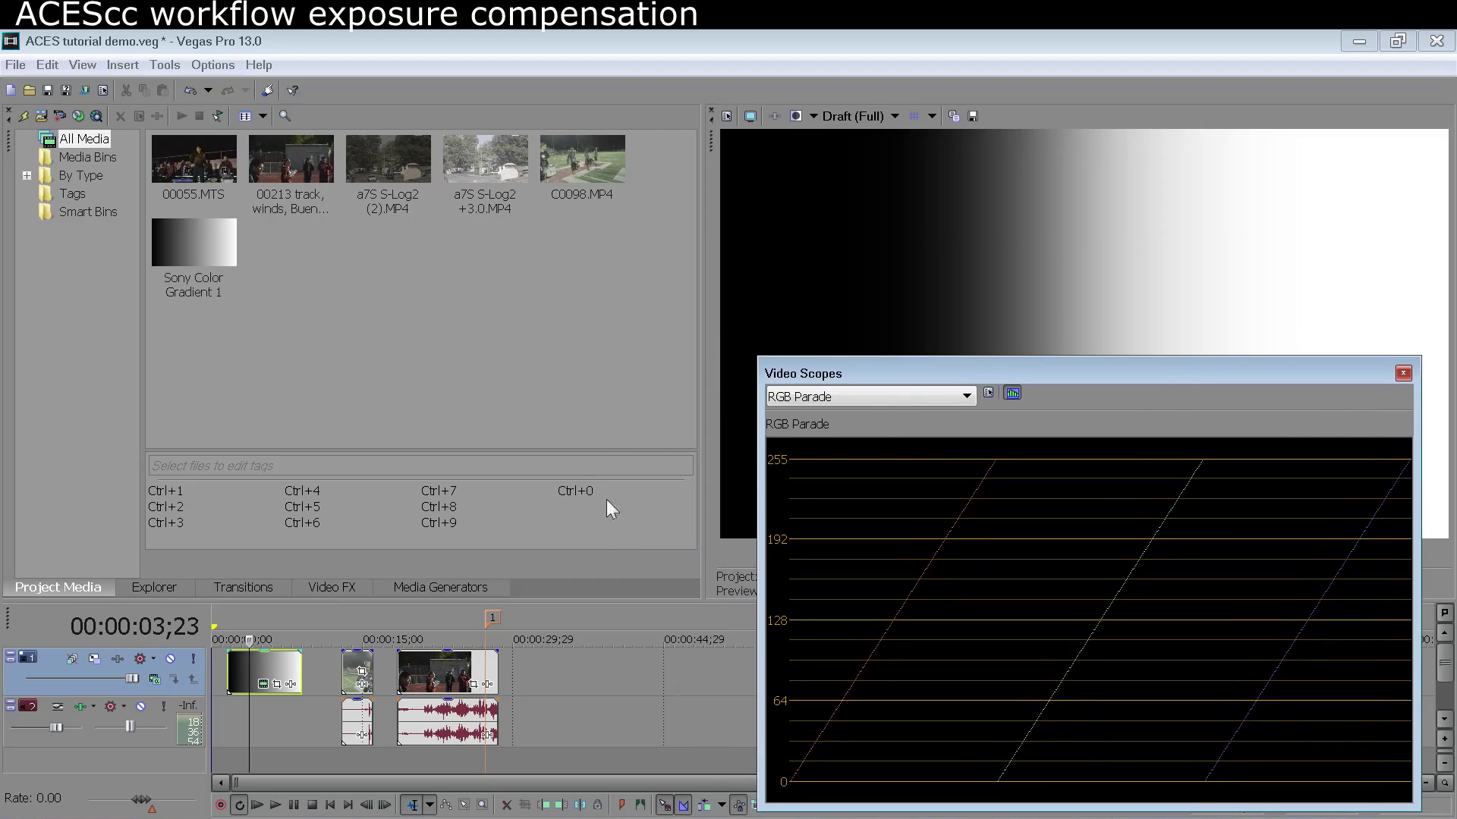
- Add Sony Brightness and Contrast to the gradient clip and lower the brightness to demonstrate the exposure shift
left_click(290, 684)
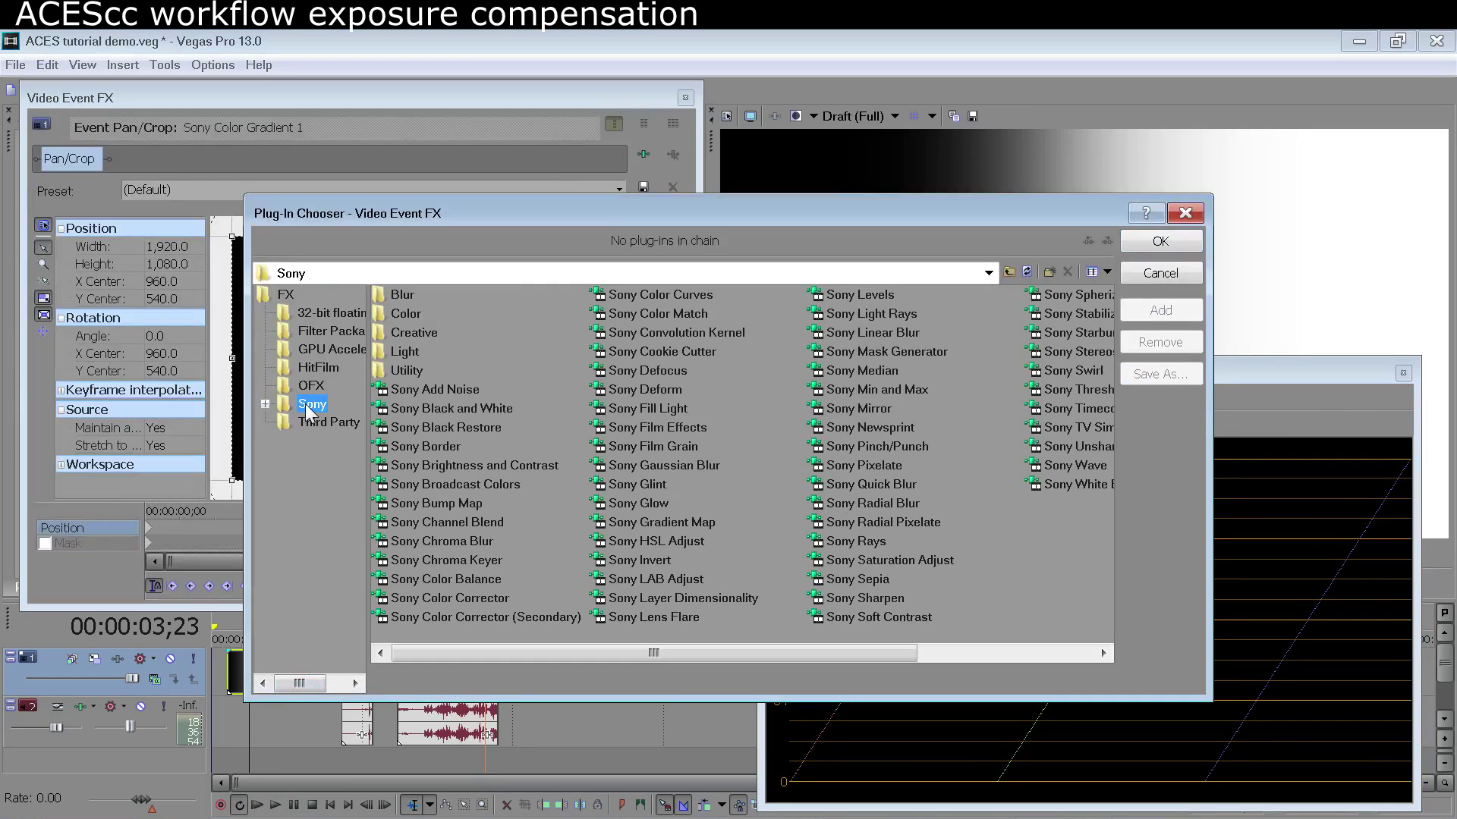
double_click(497, 463)
left_click(1177, 243)
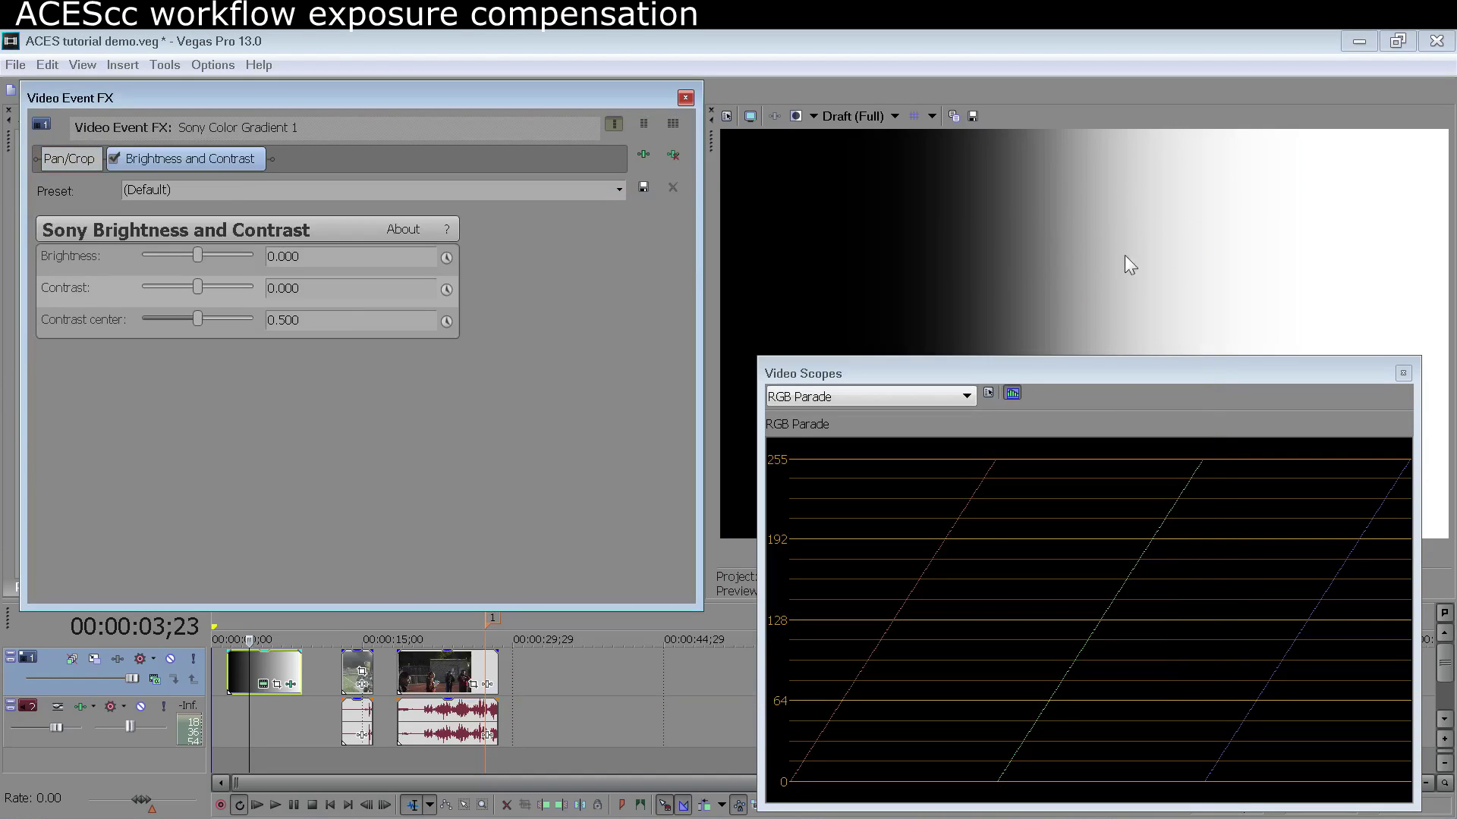
mouse_move(198, 258)
left_mouse_down()
mouse_move(180, 258)
mouse_move(212, 257)
mouse_move(179, 246)
left_mouse_up()
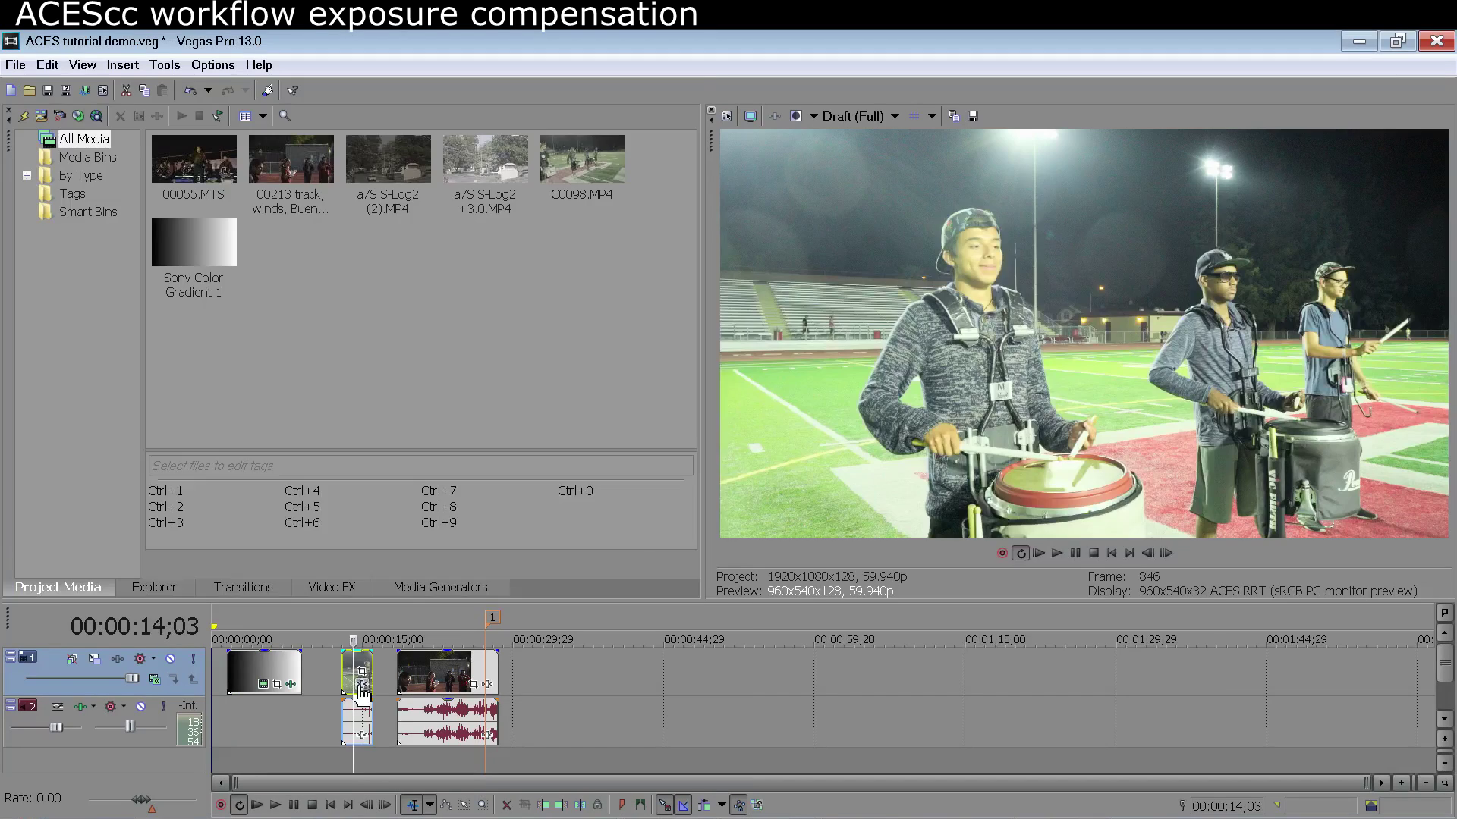
- Add Sony Brightness and Contrast to the C0098 clip and lower its brightness slightly to compensate the exposure
left_click(360, 685)
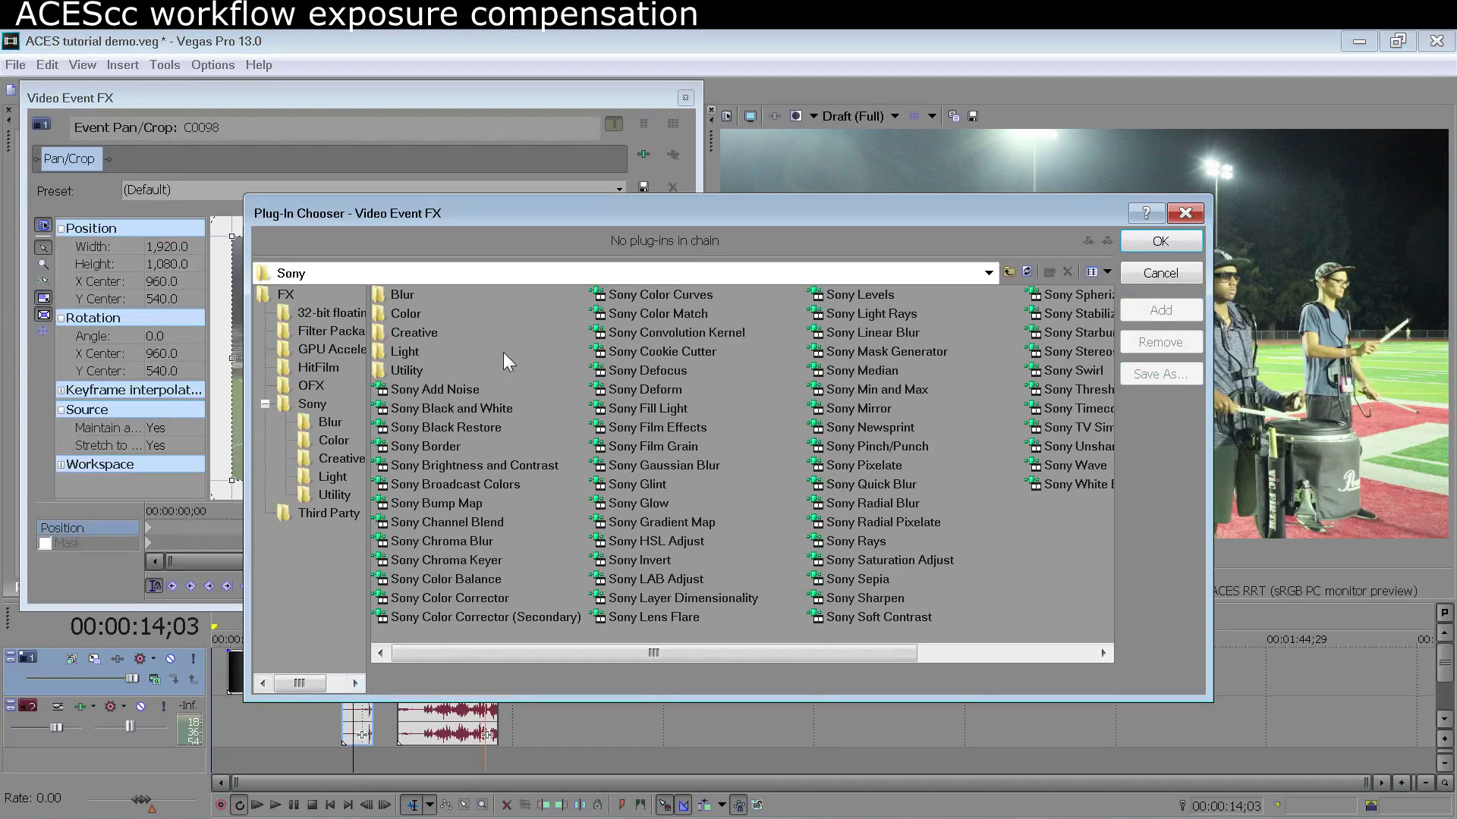
double_click(511, 465)
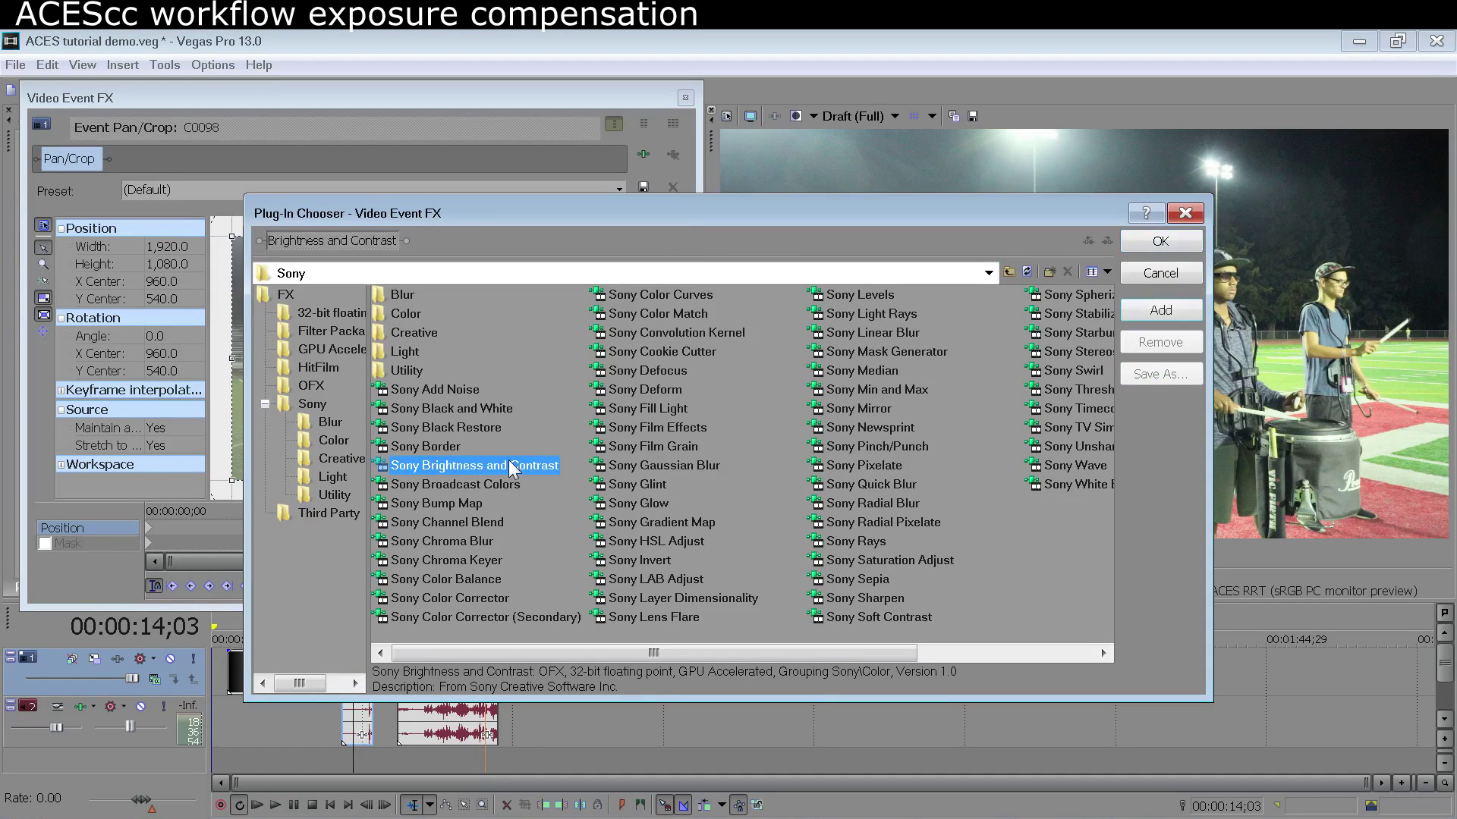
left_click(1185, 245)
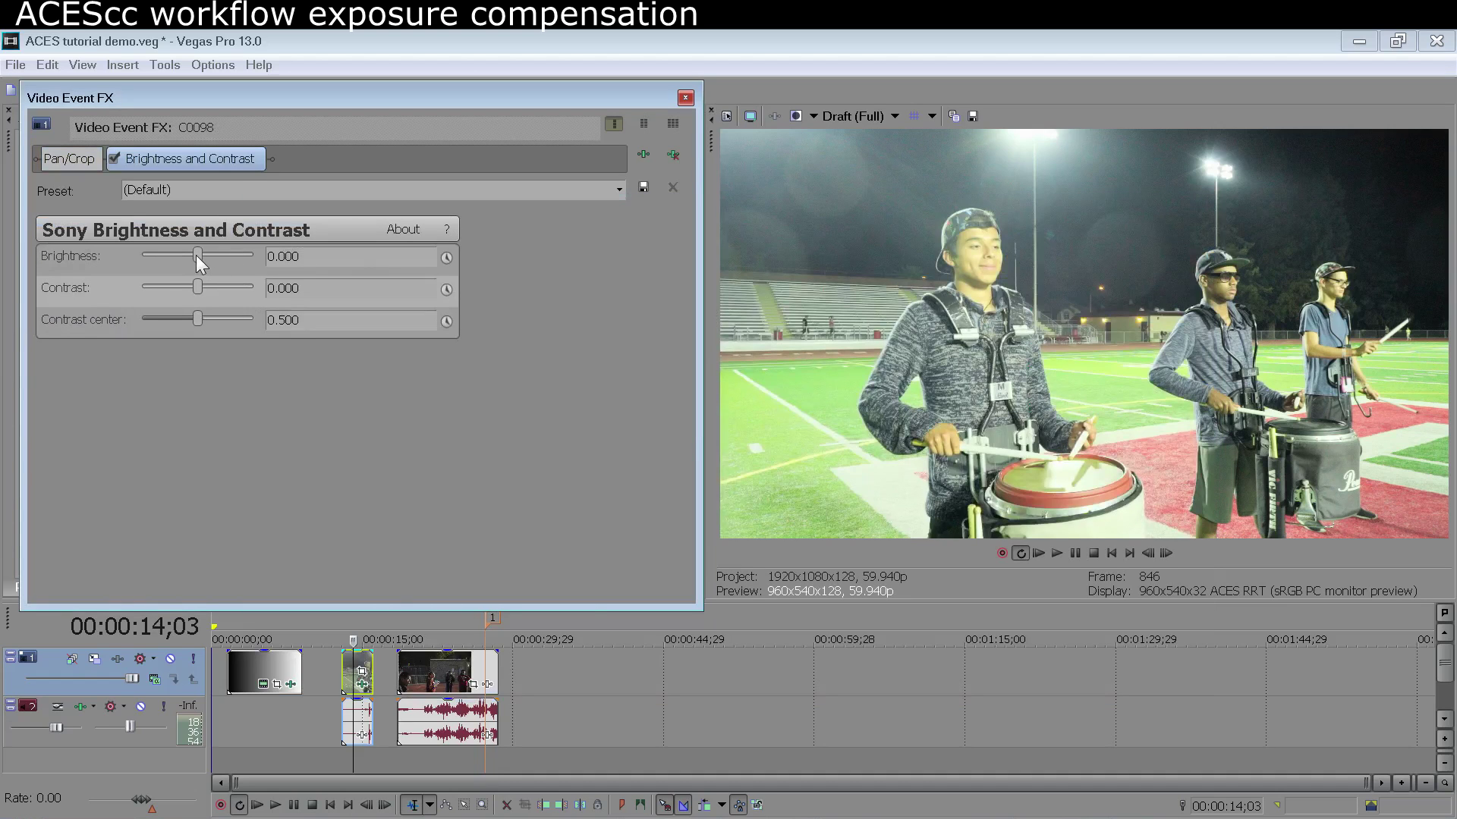
left_click_drag(195, 255, 191, 253)
left_click(191, 252)
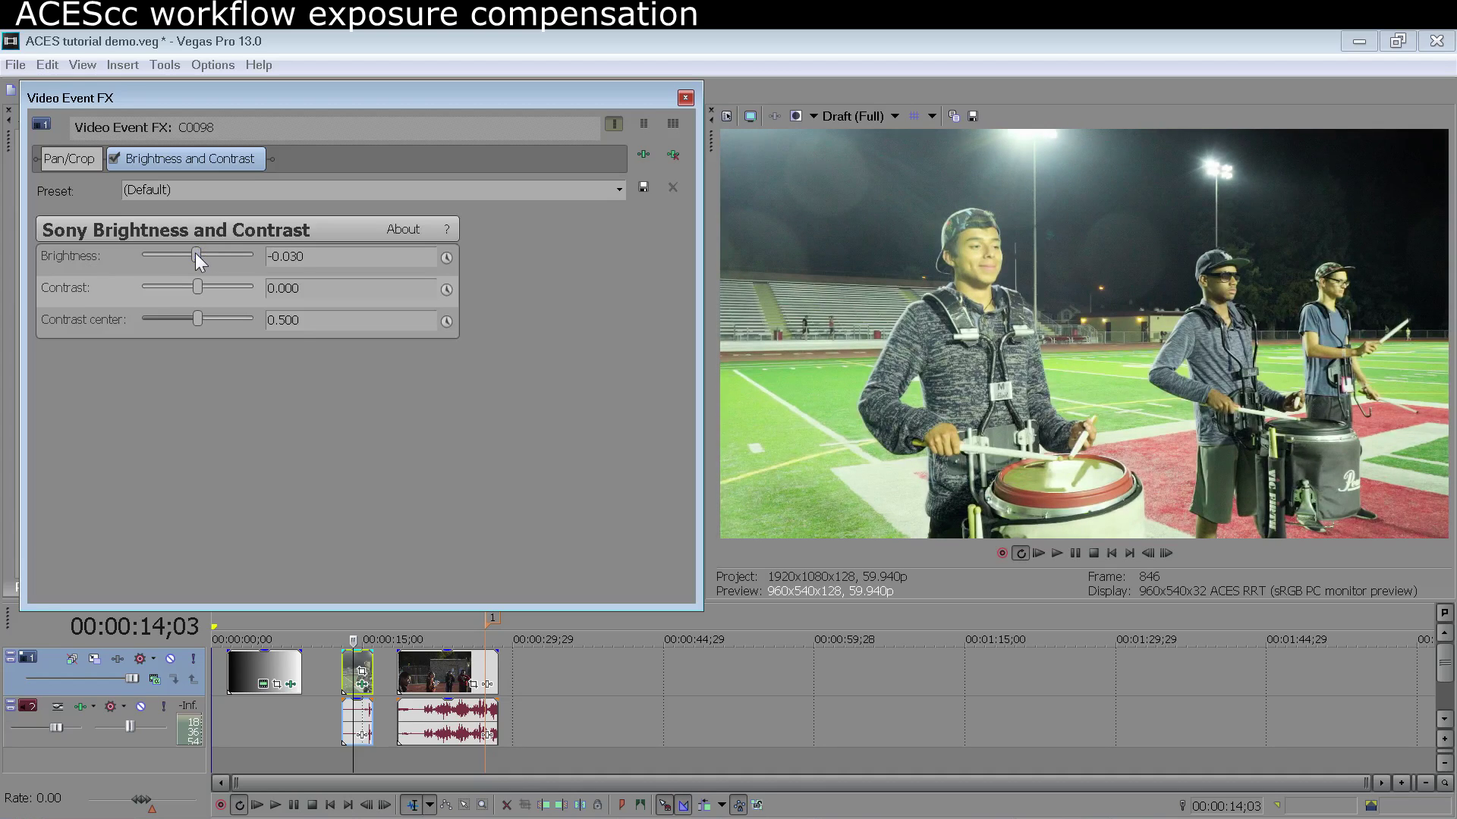
left_click_drag(194, 253, 193, 258)
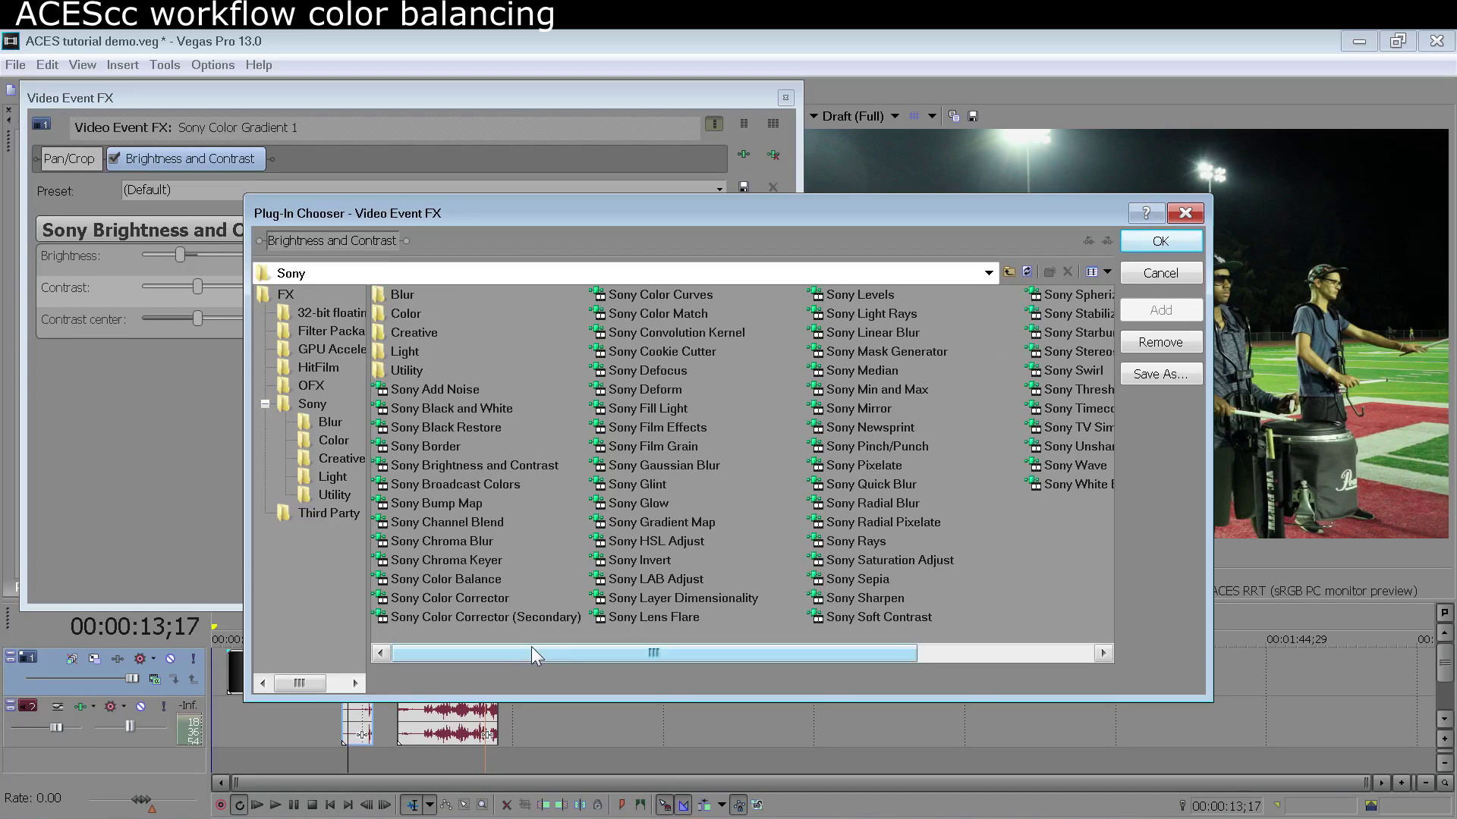
- Add Sony Channel Blend to the gradient clip, set red's alpha coefficient to -0.445 and raise green's to about 0.518
double_click(481, 520)
left_click(1187, 242)
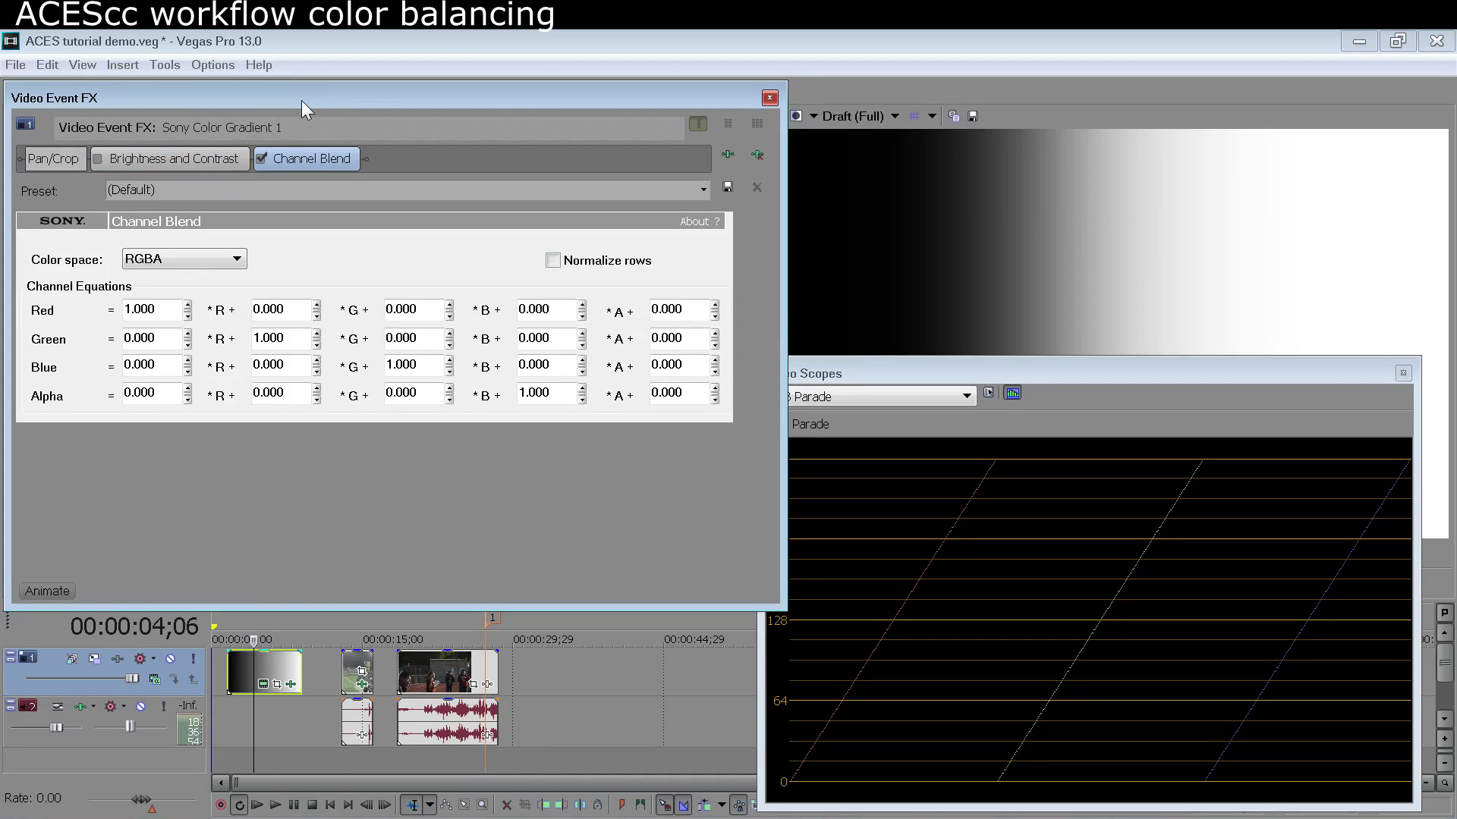
left_click(716, 309)
left_click_drag(716, 309, 715, 340)
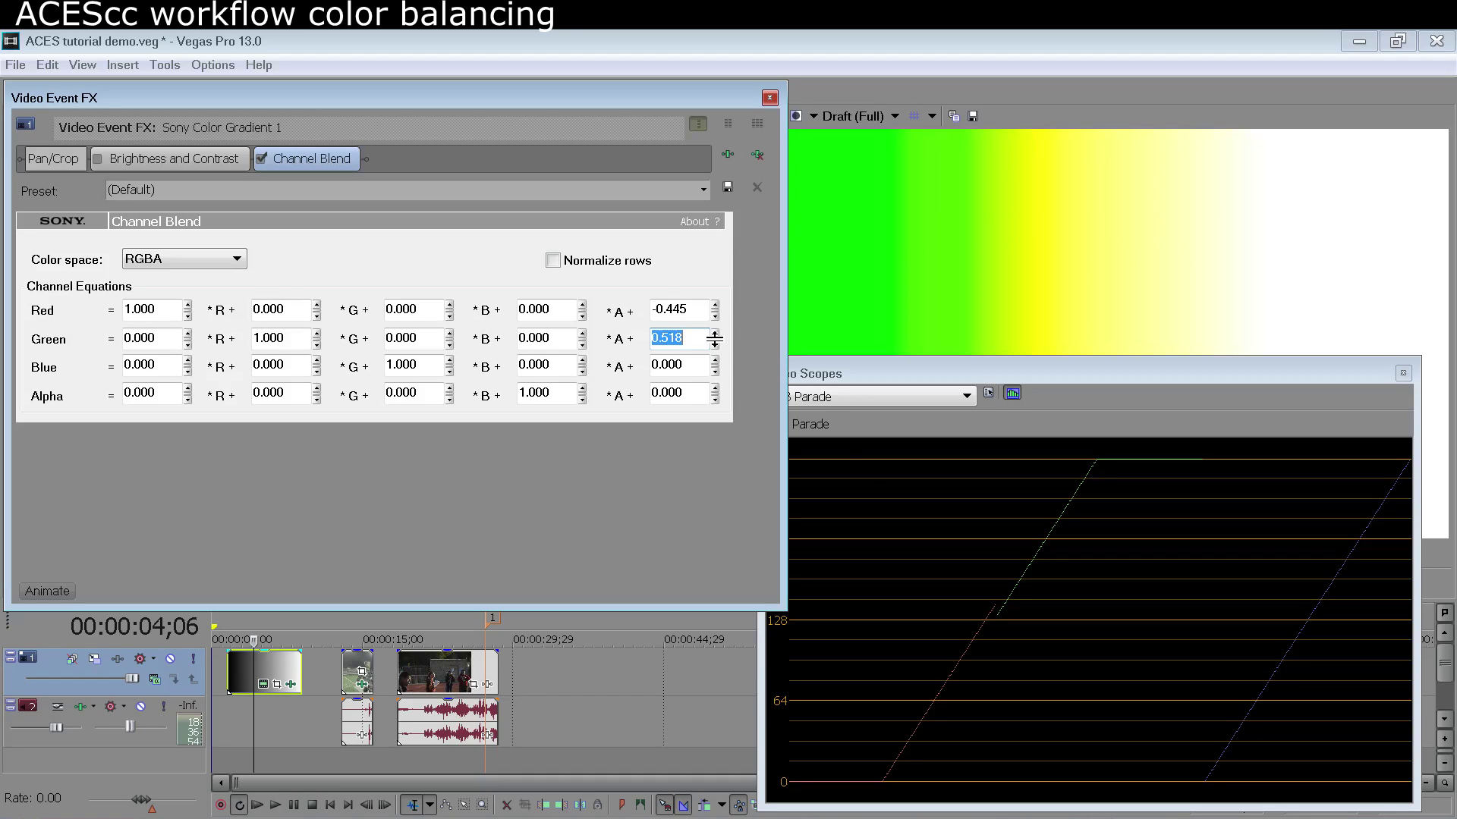
left_click_drag(715, 339, 710, 341)
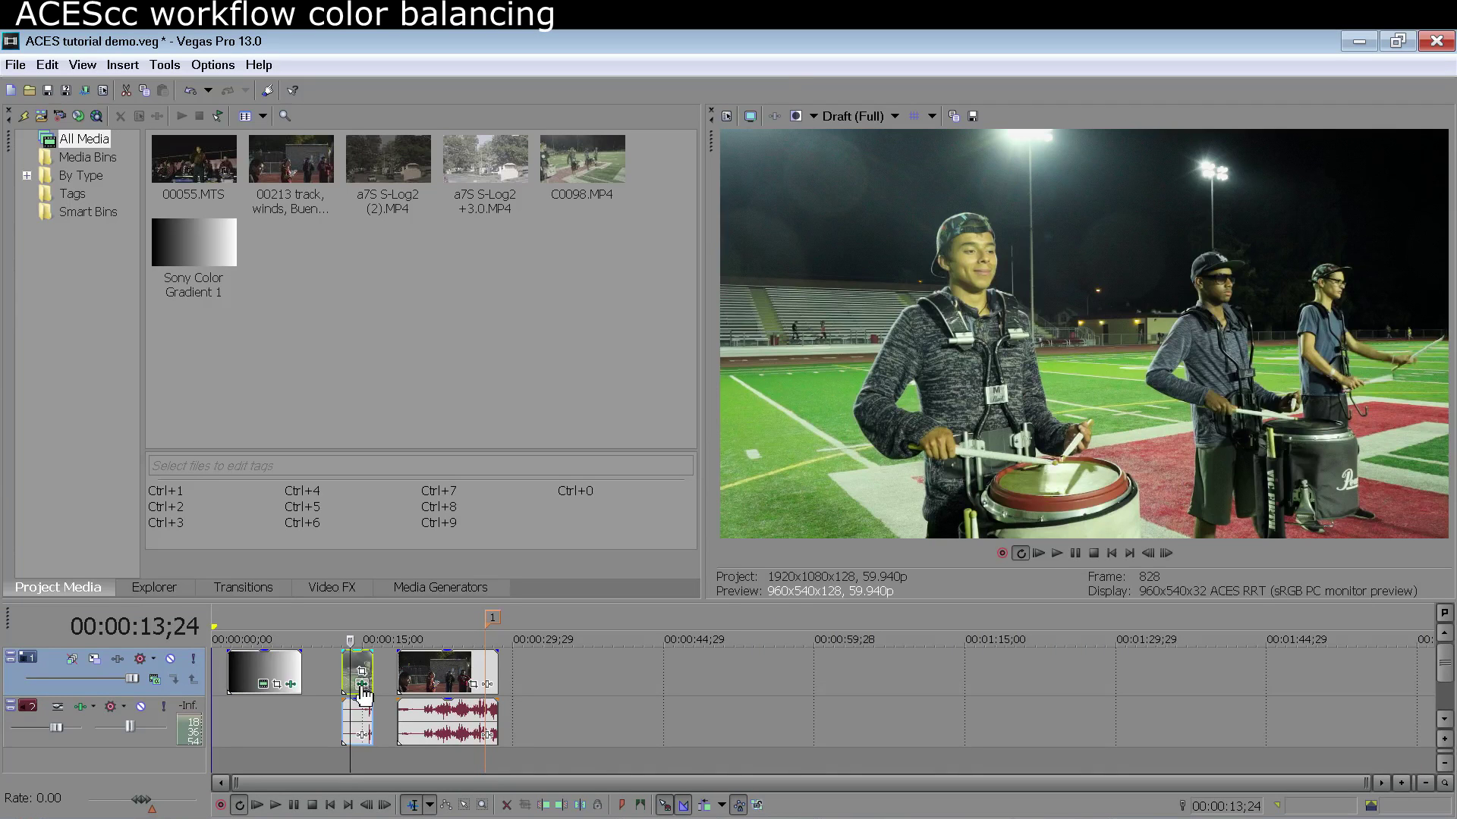
- Add Sony Channel Blend to the C0098 clip and set the alpha coefficients to -0.047 for green and 0.007 for blue
left_click(362, 685)
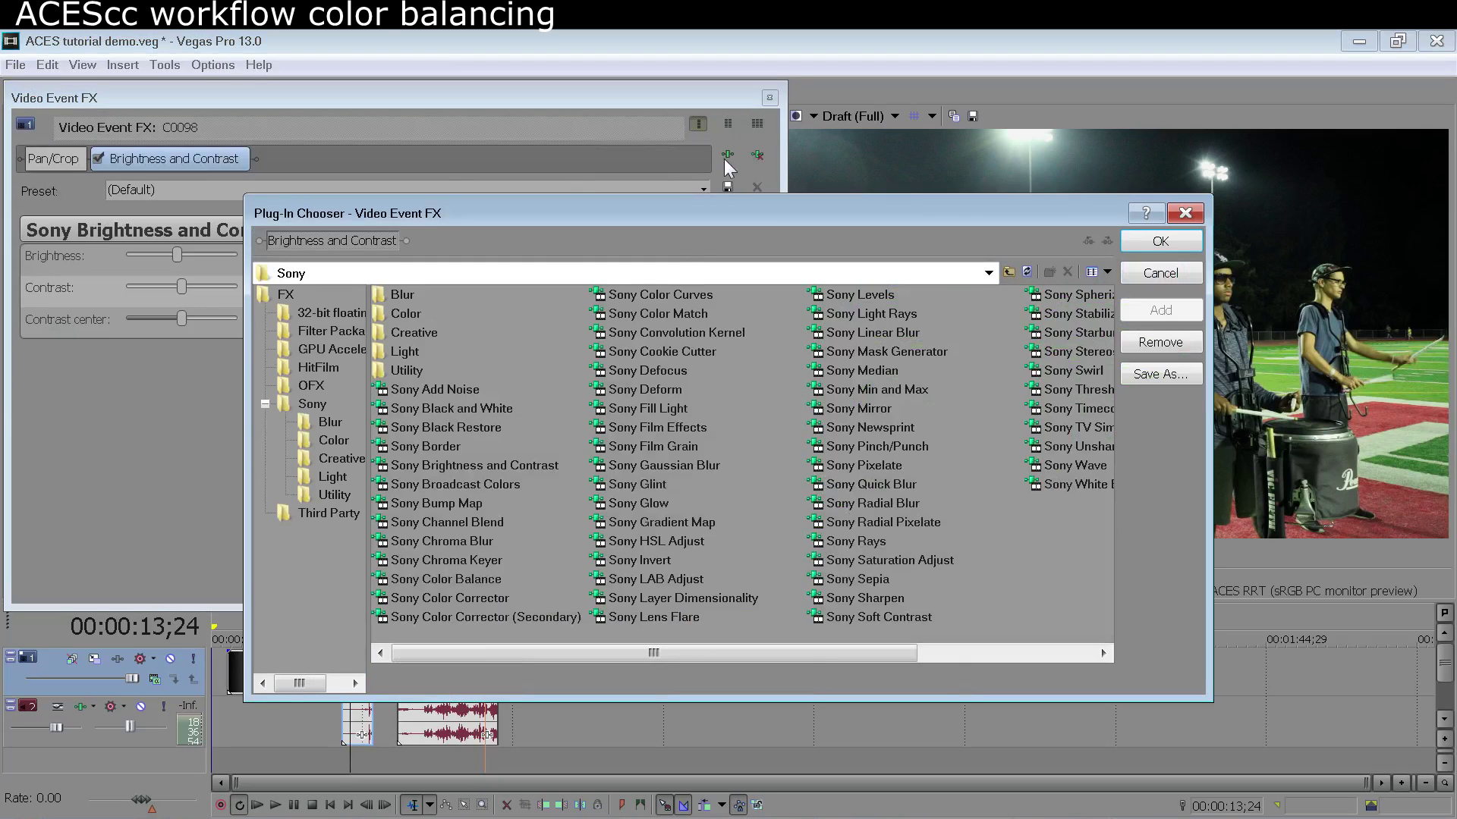
left_click(728, 154)
double_click(470, 522)
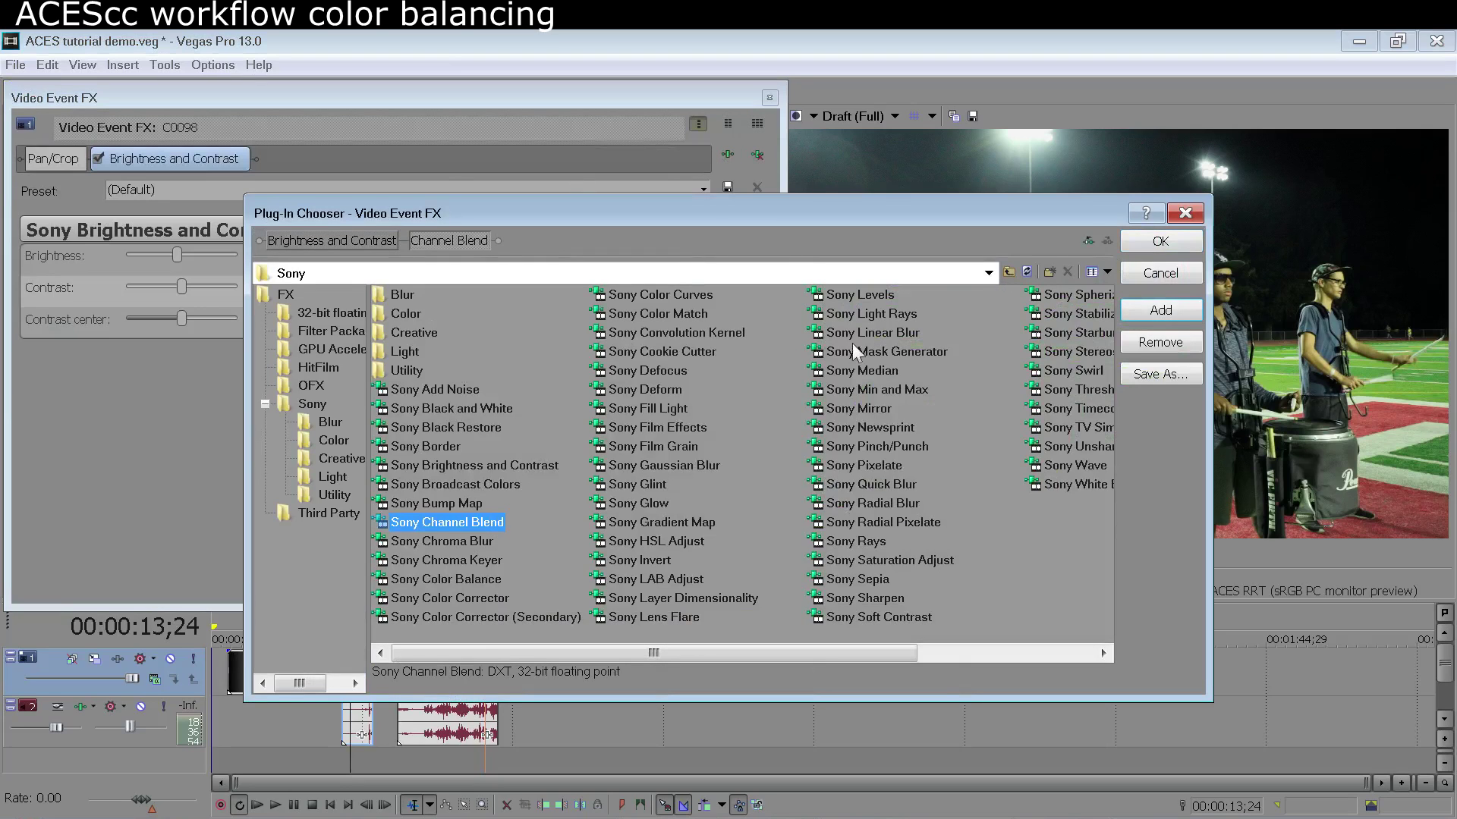
left_click(1146, 242)
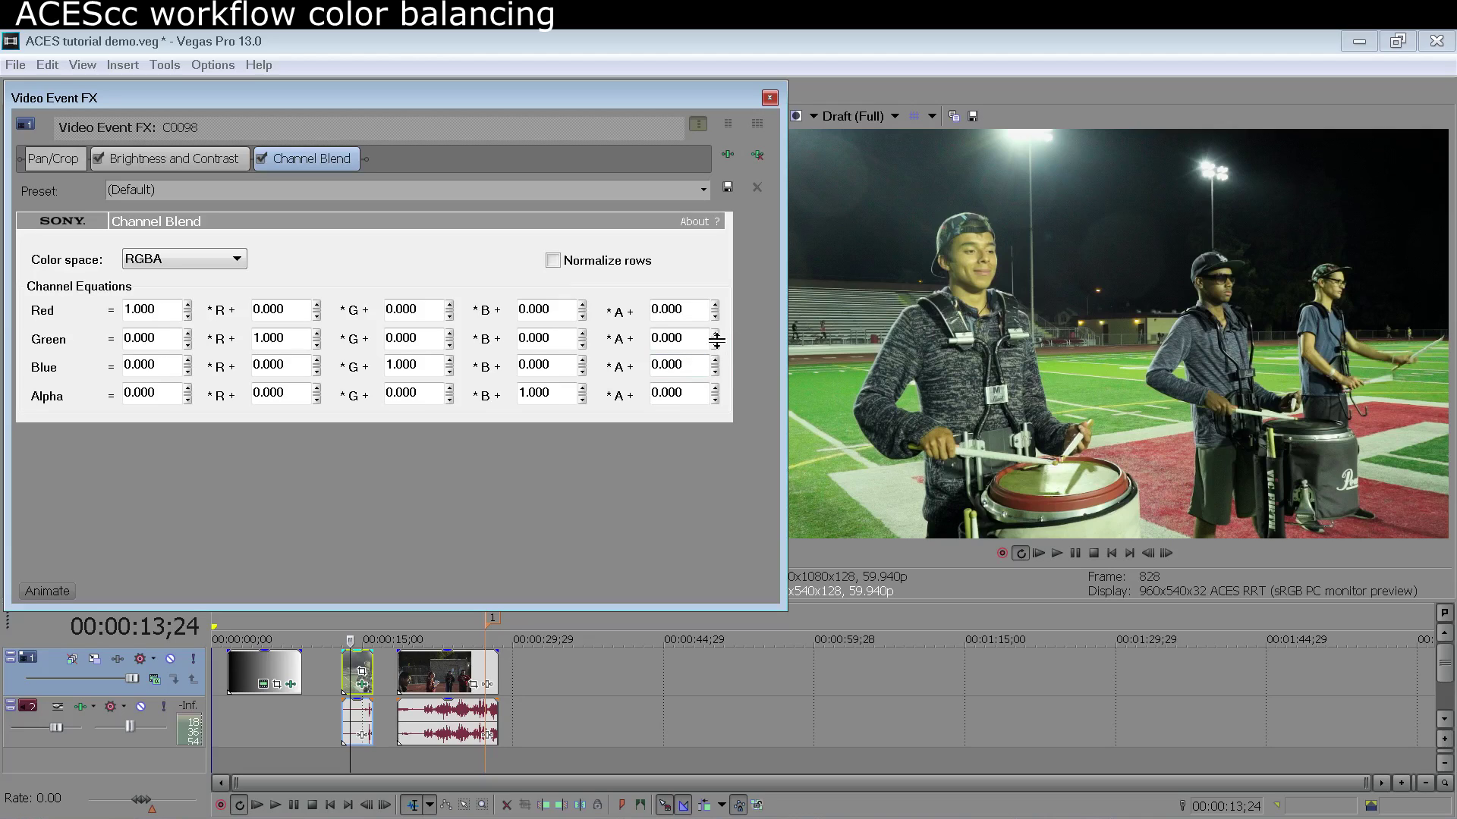
left_click_drag(715, 342, 711, 367)
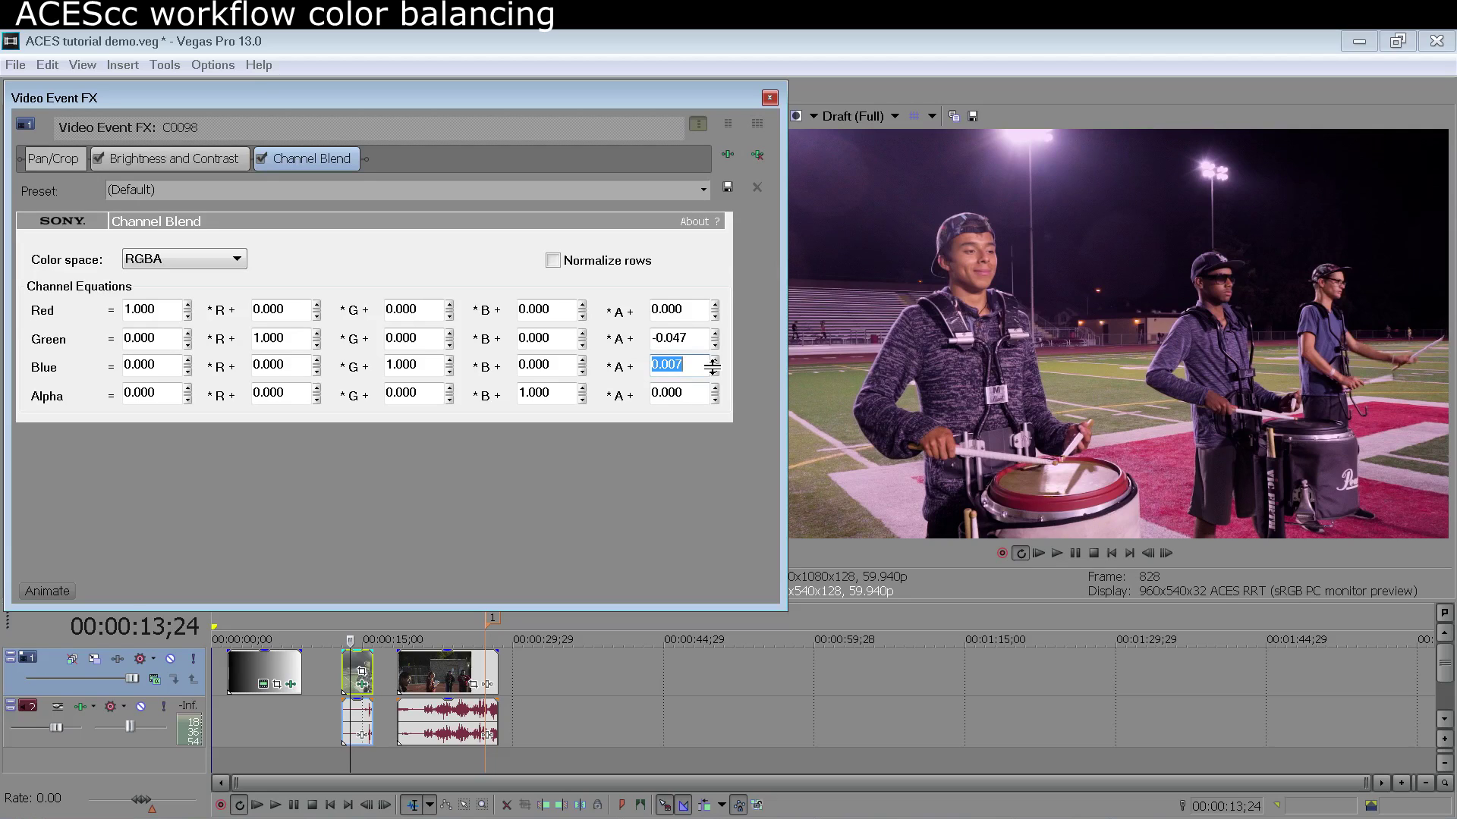
left_click(635, 429)
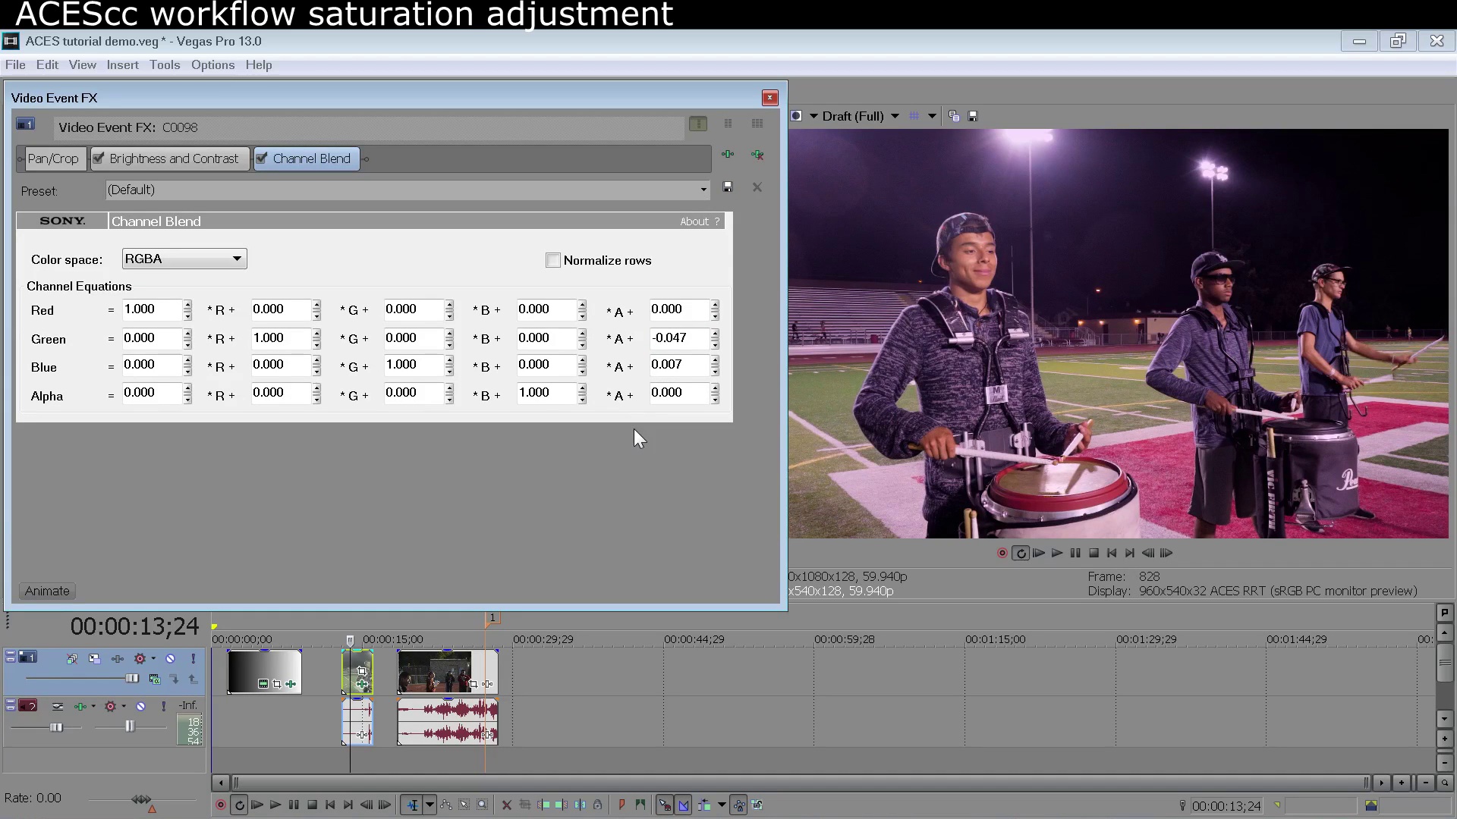
- Add Sony Color Corrector to the C0098 clip, try adjusting the saturation, and restore it to 1.000
left_click(728, 154)
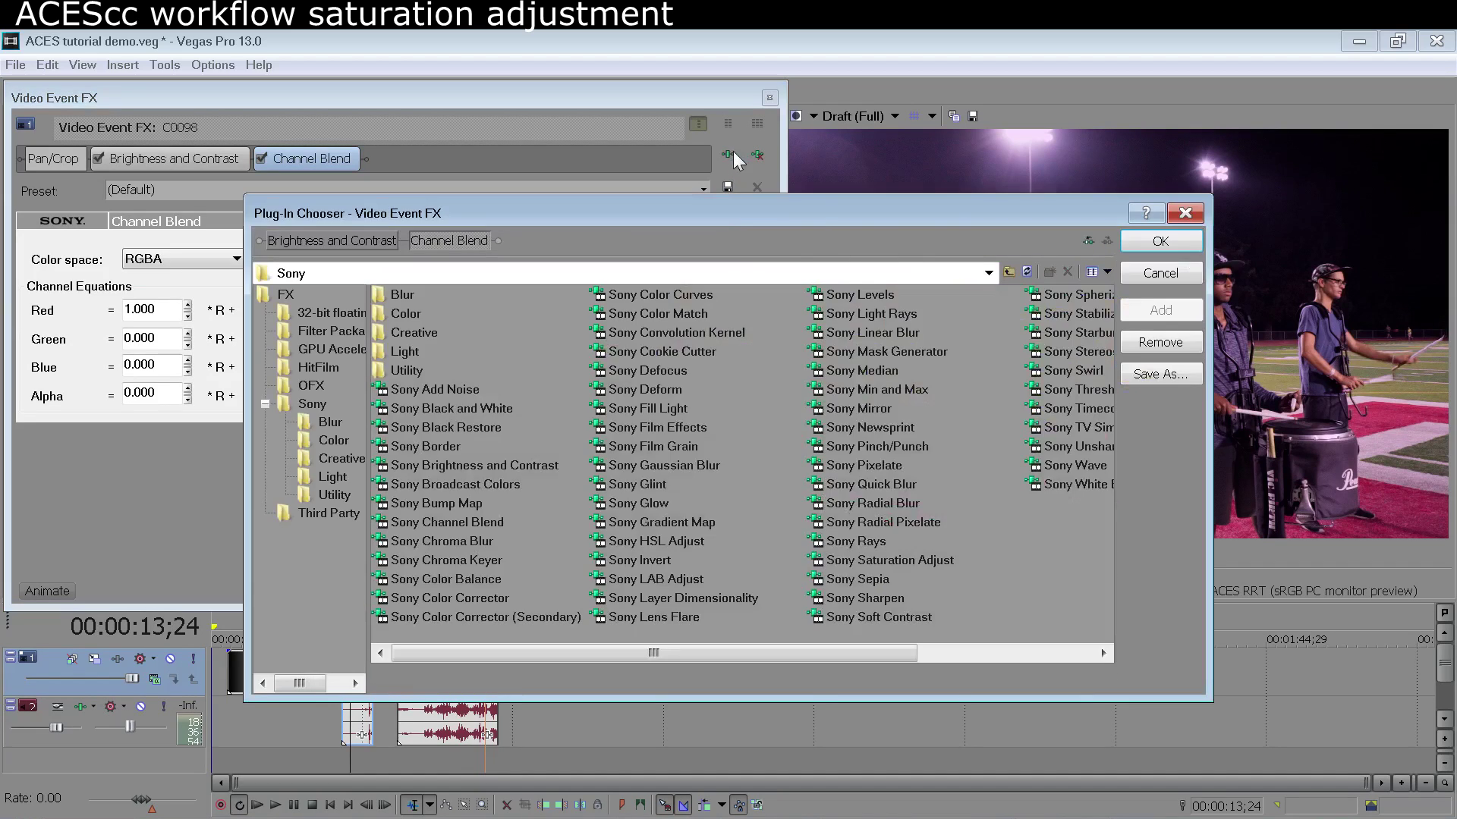
double_click(465, 595)
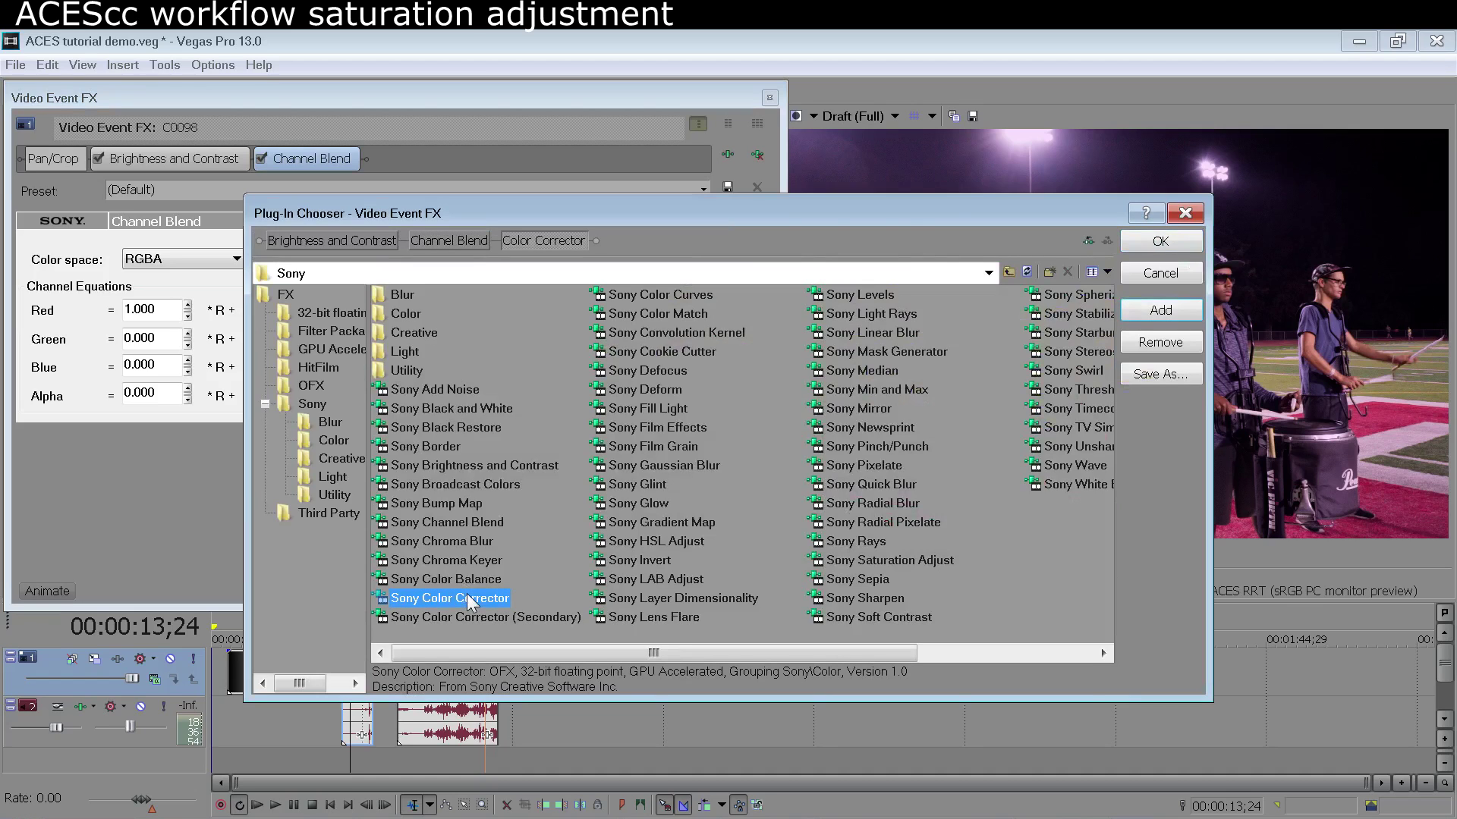
left_click(1172, 239)
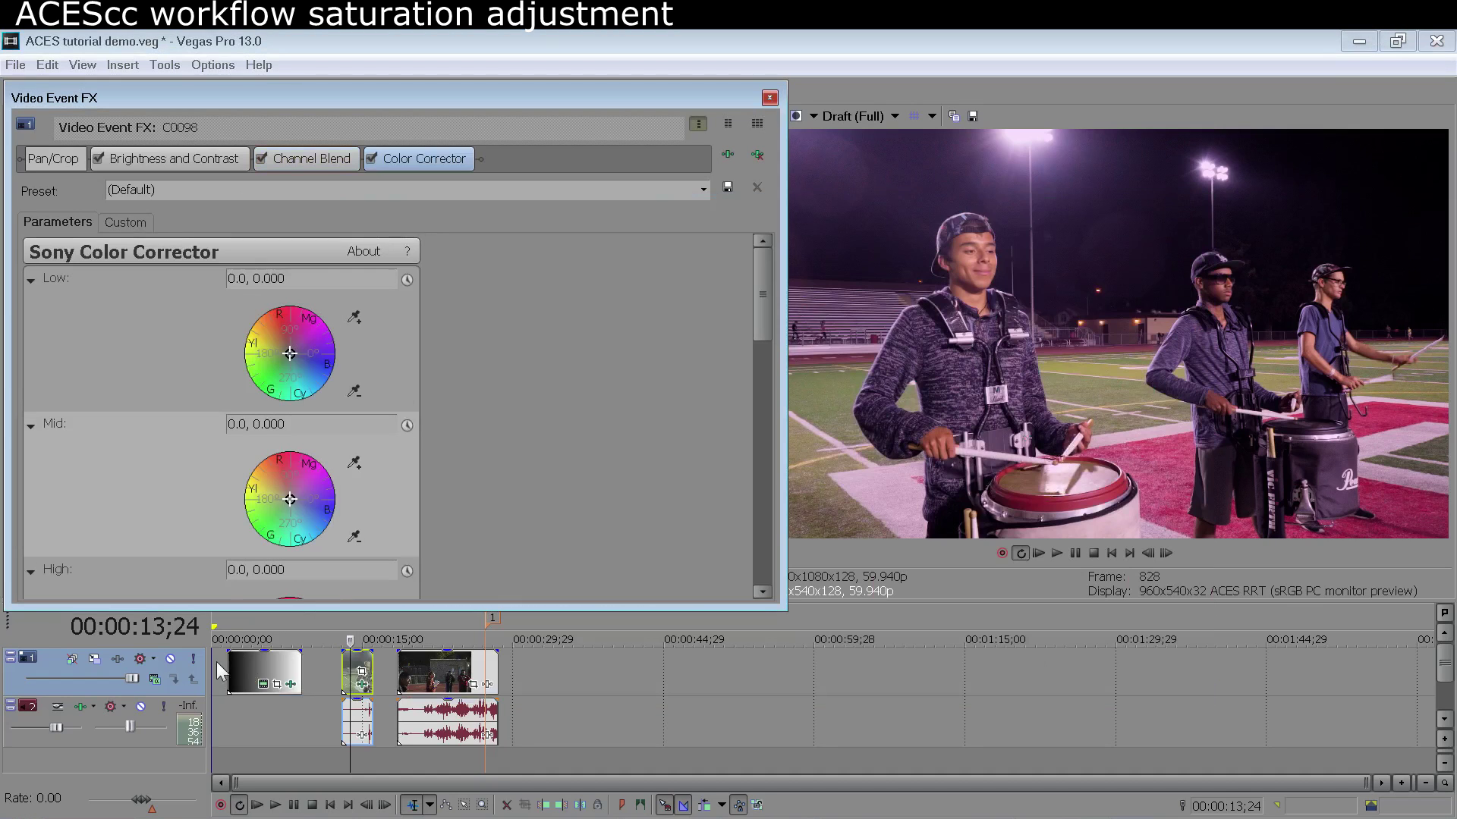
left_click(137, 220)
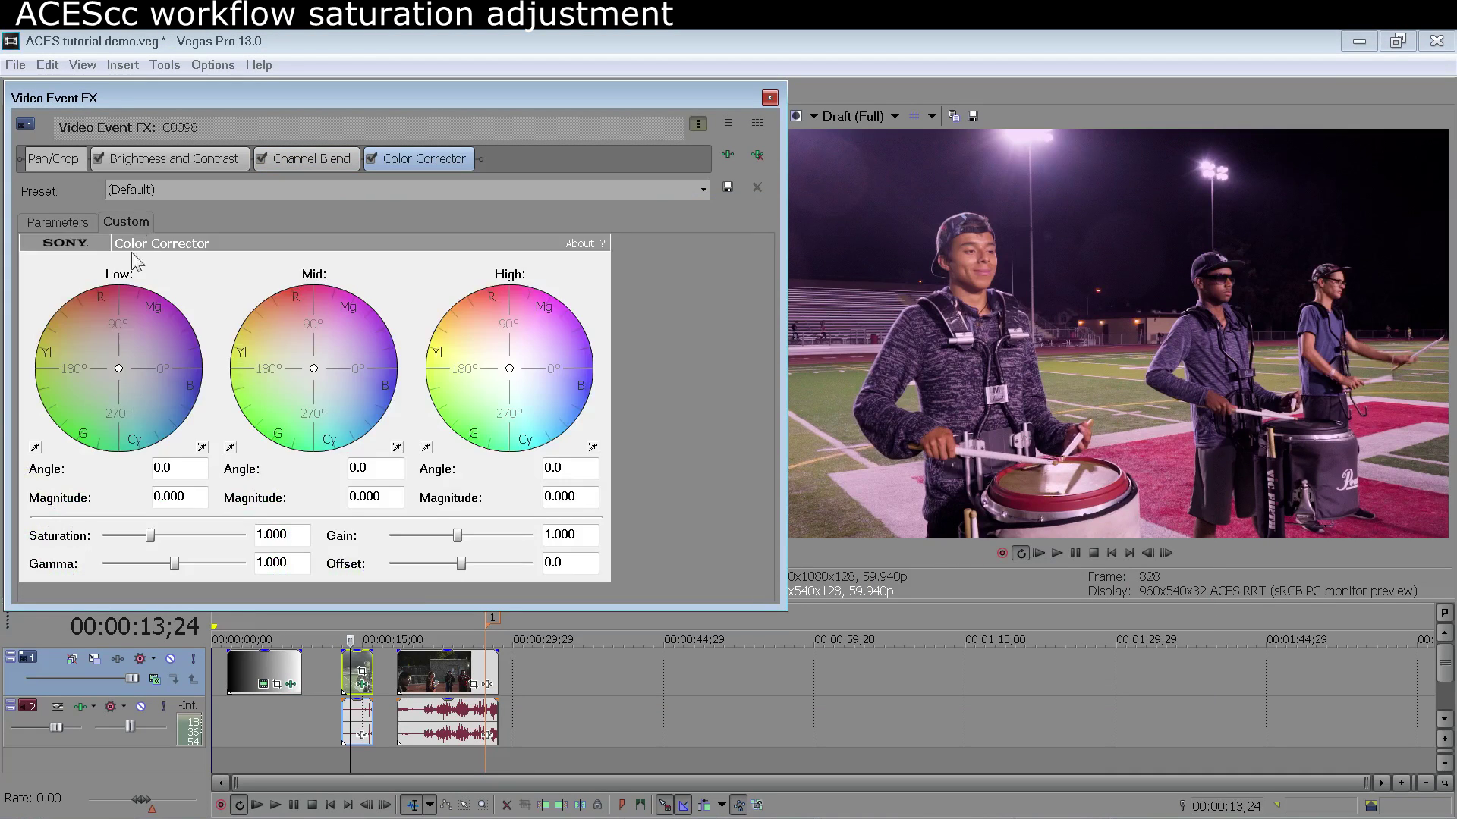
mouse_move(154, 542)
left_mouse_down()
mouse_move(173, 542)
mouse_move(108, 544)
mouse_move(154, 548)
left_mouse_up()
double_click(166, 546)
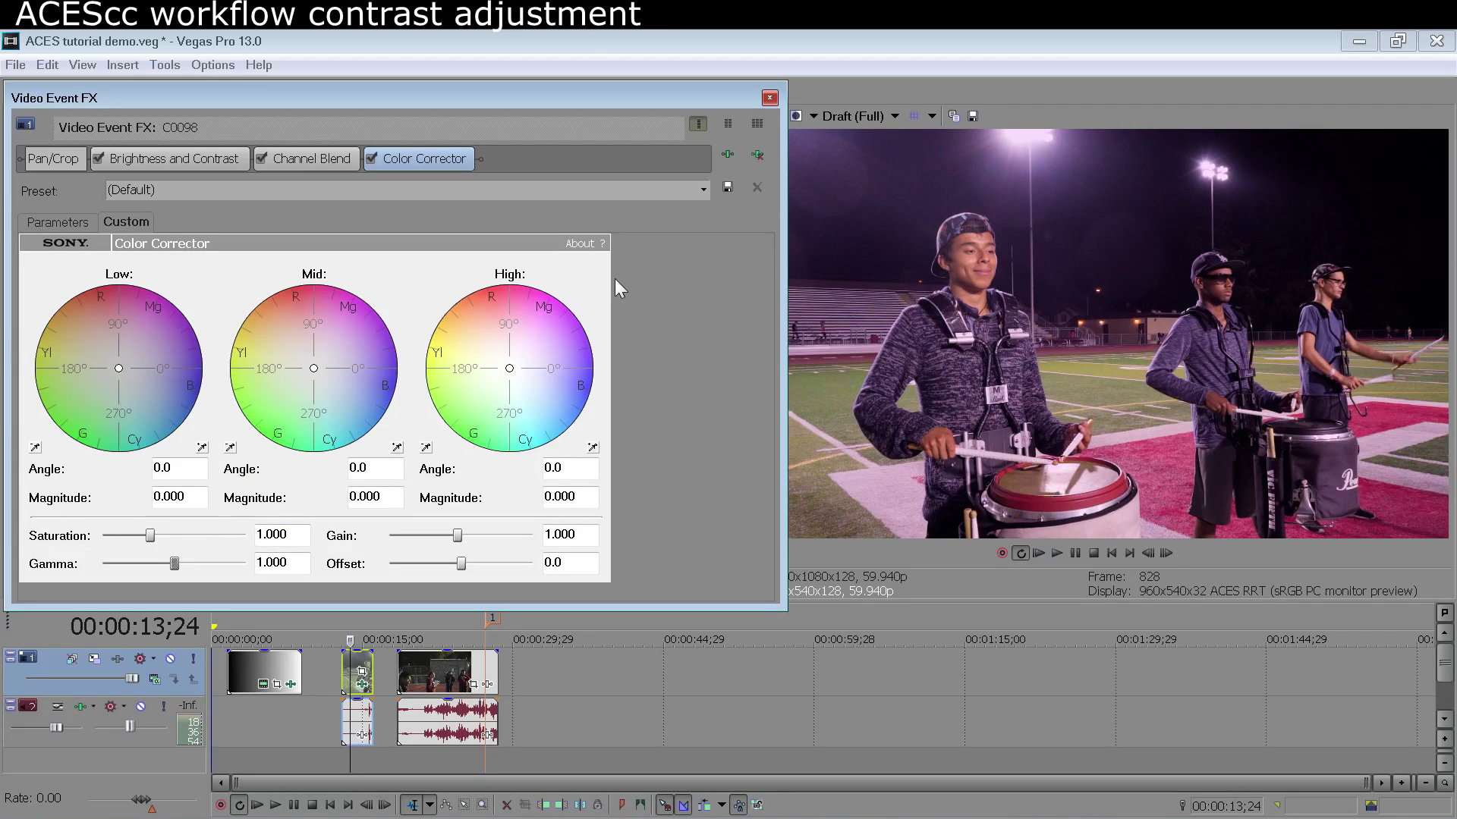
- Add a second Sony Brightness and Contrast to the C0098 clip, setting contrast center to 0.41 and contrast to about -0.034
left_click(726, 156)
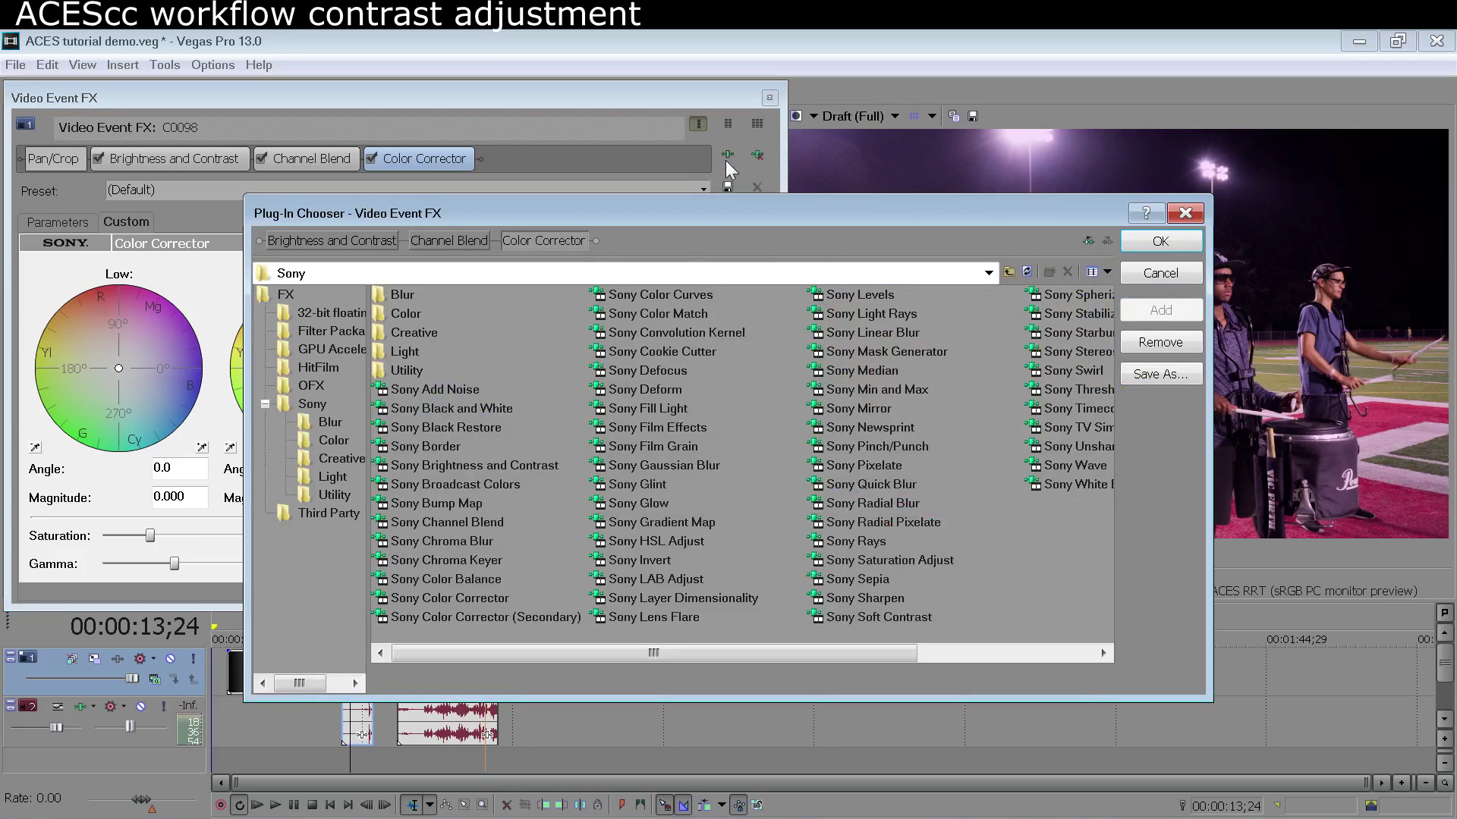
double_click(502, 466)
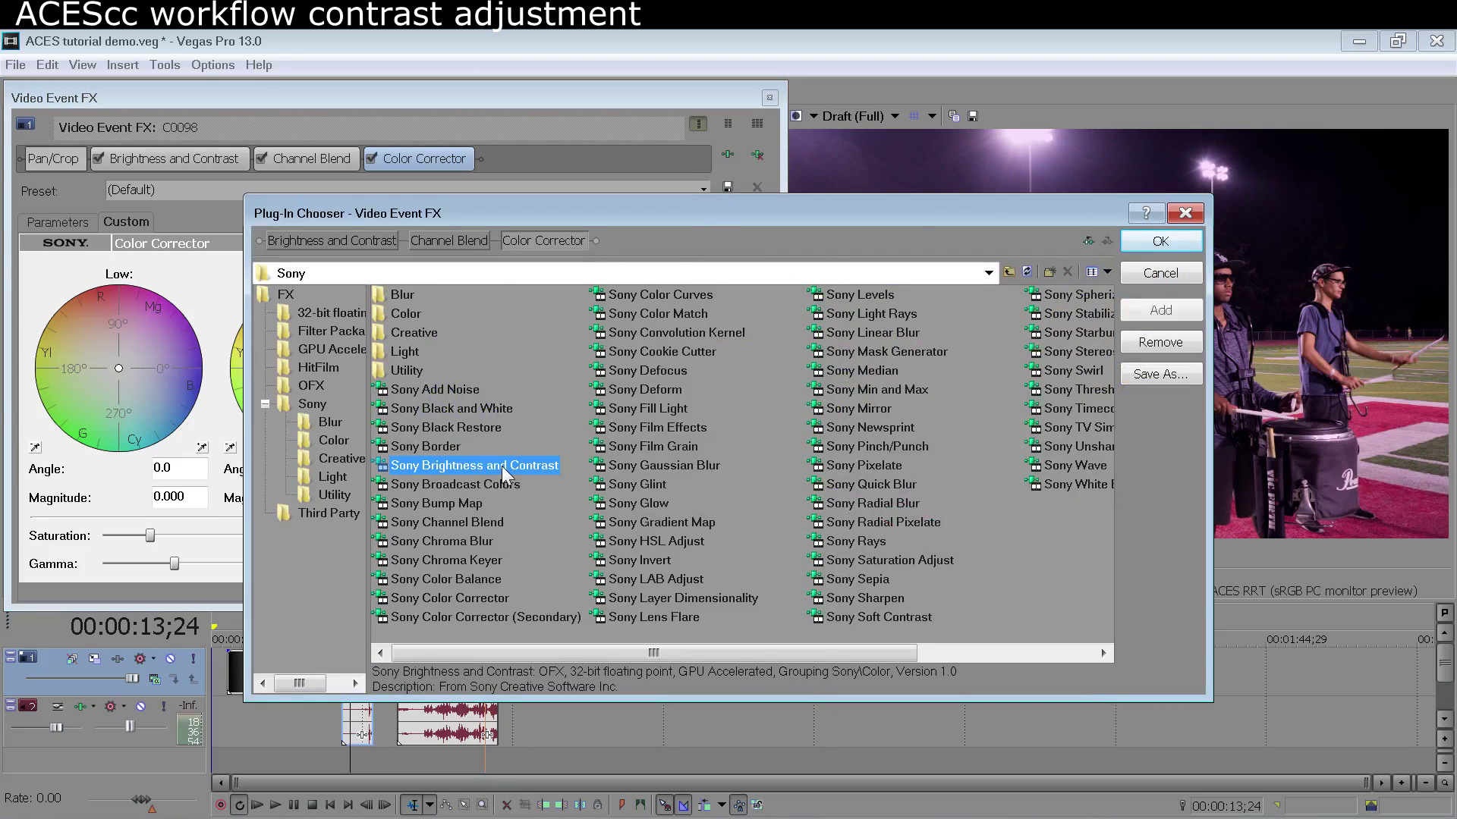
left_click(1146, 243)
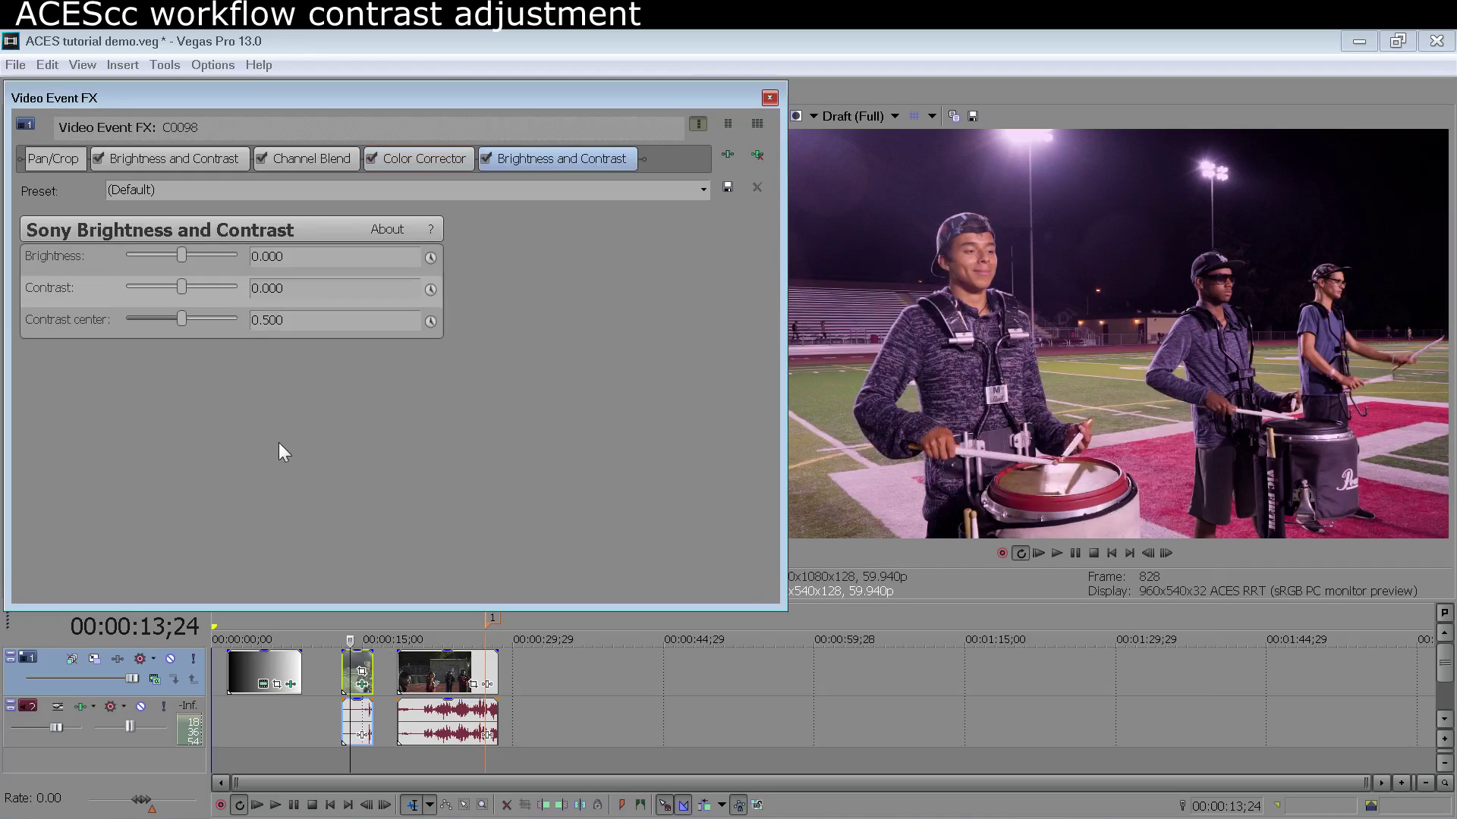
left_click(312, 322)
type("0.41")
mouse_move(181, 284)
left_mouse_down()
mouse_move(169, 284)
mouse_move(207, 284)
mouse_move(157, 285)
mouse_move(177, 294)
left_mouse_up()
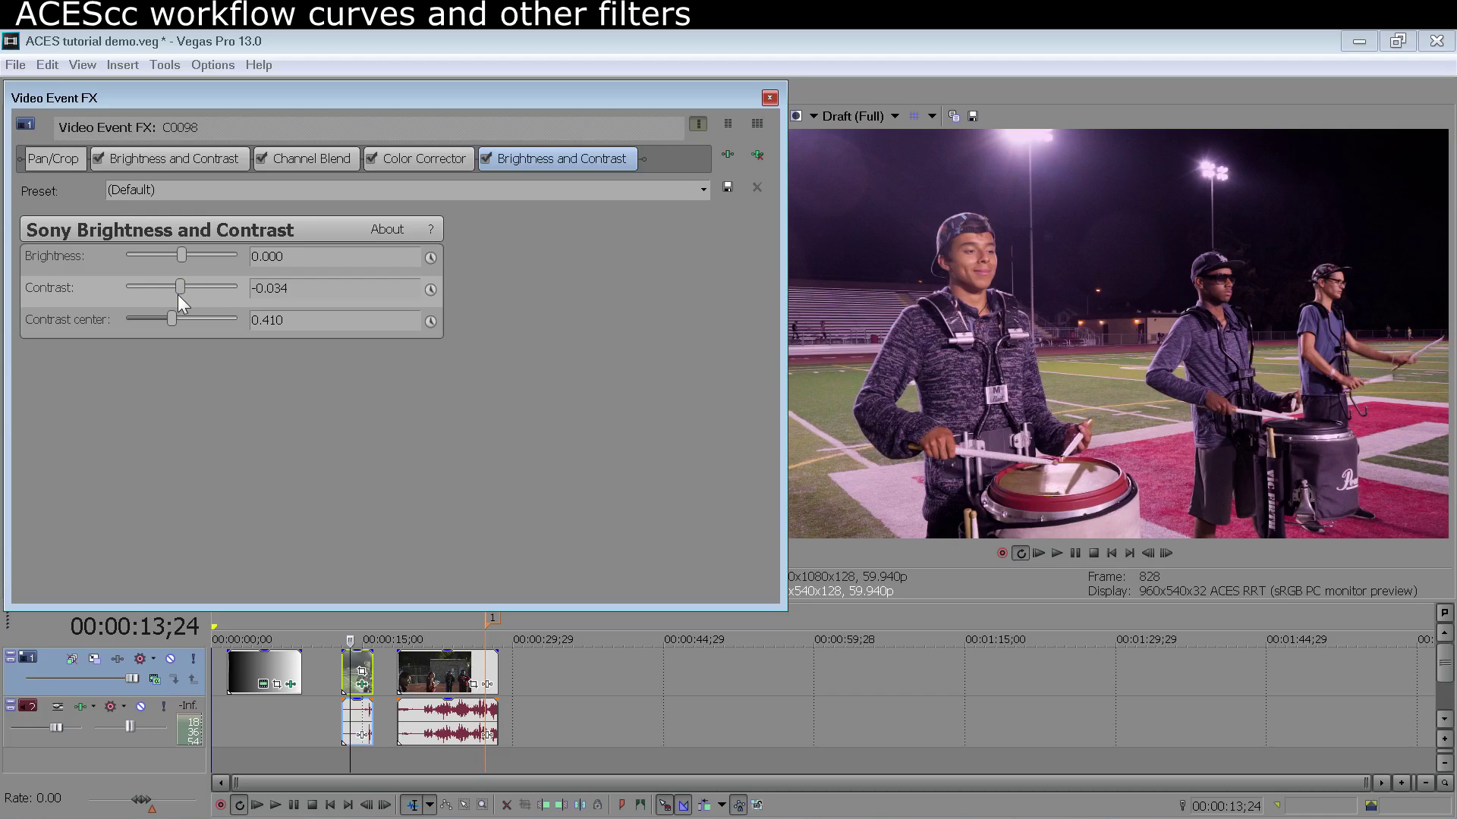
- Display the RGB Parade video scope and add Sony Color Curves to the end of the C0098 clip's effect chain
key("ctrl+alt+4")
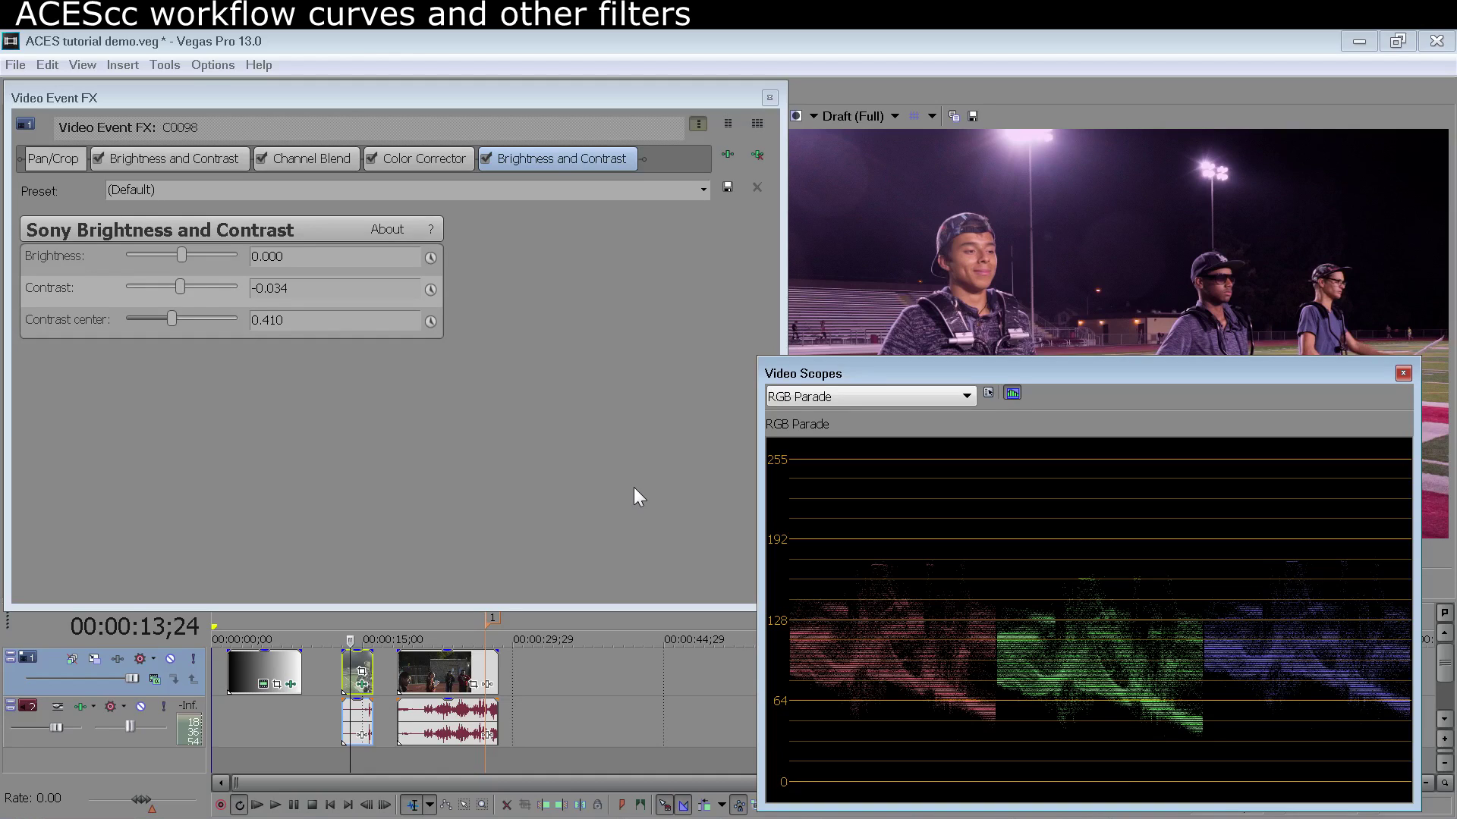
left_click(607, 305)
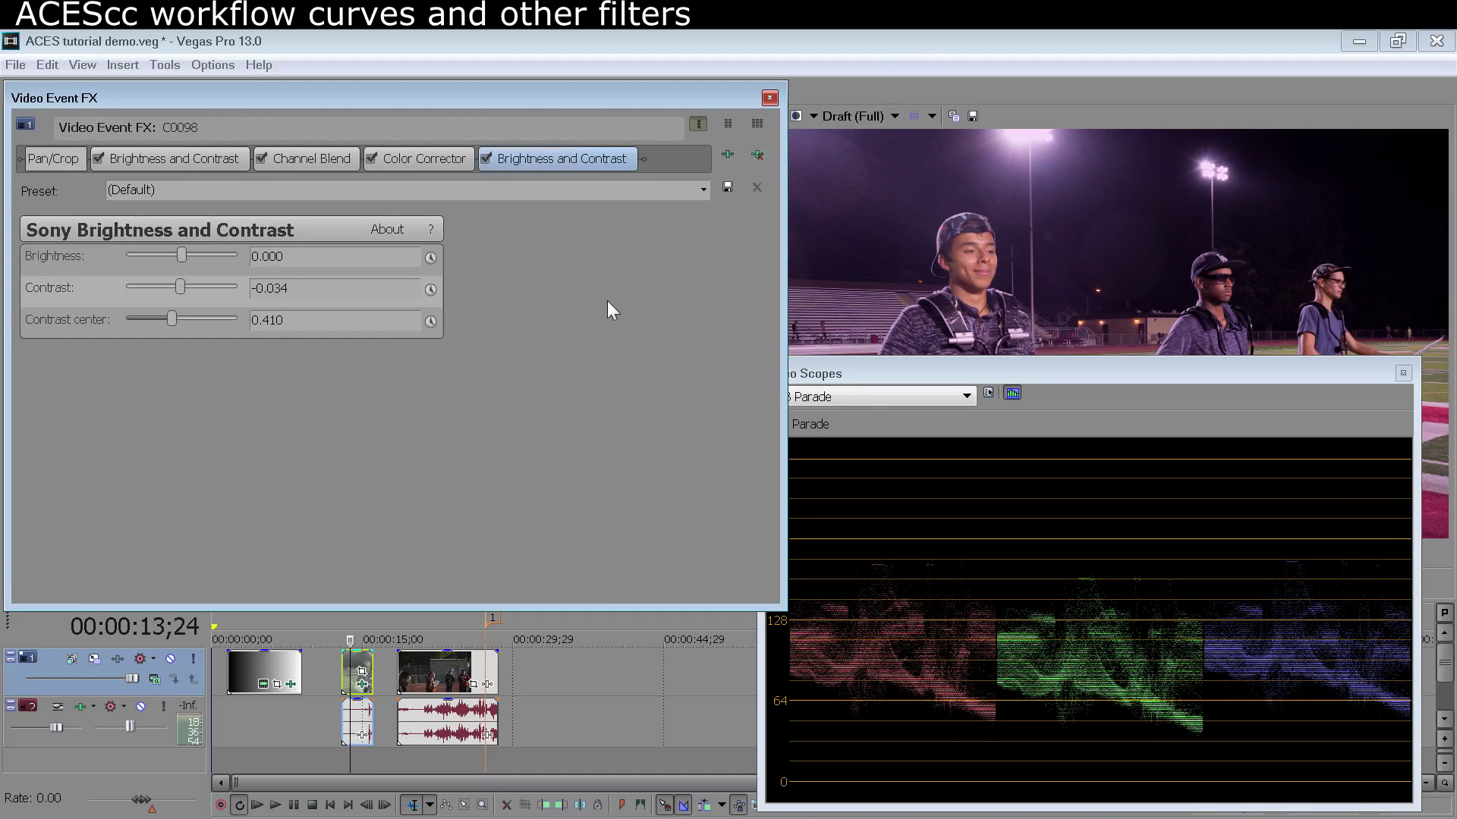
left_click(727, 154)
double_click(690, 296)
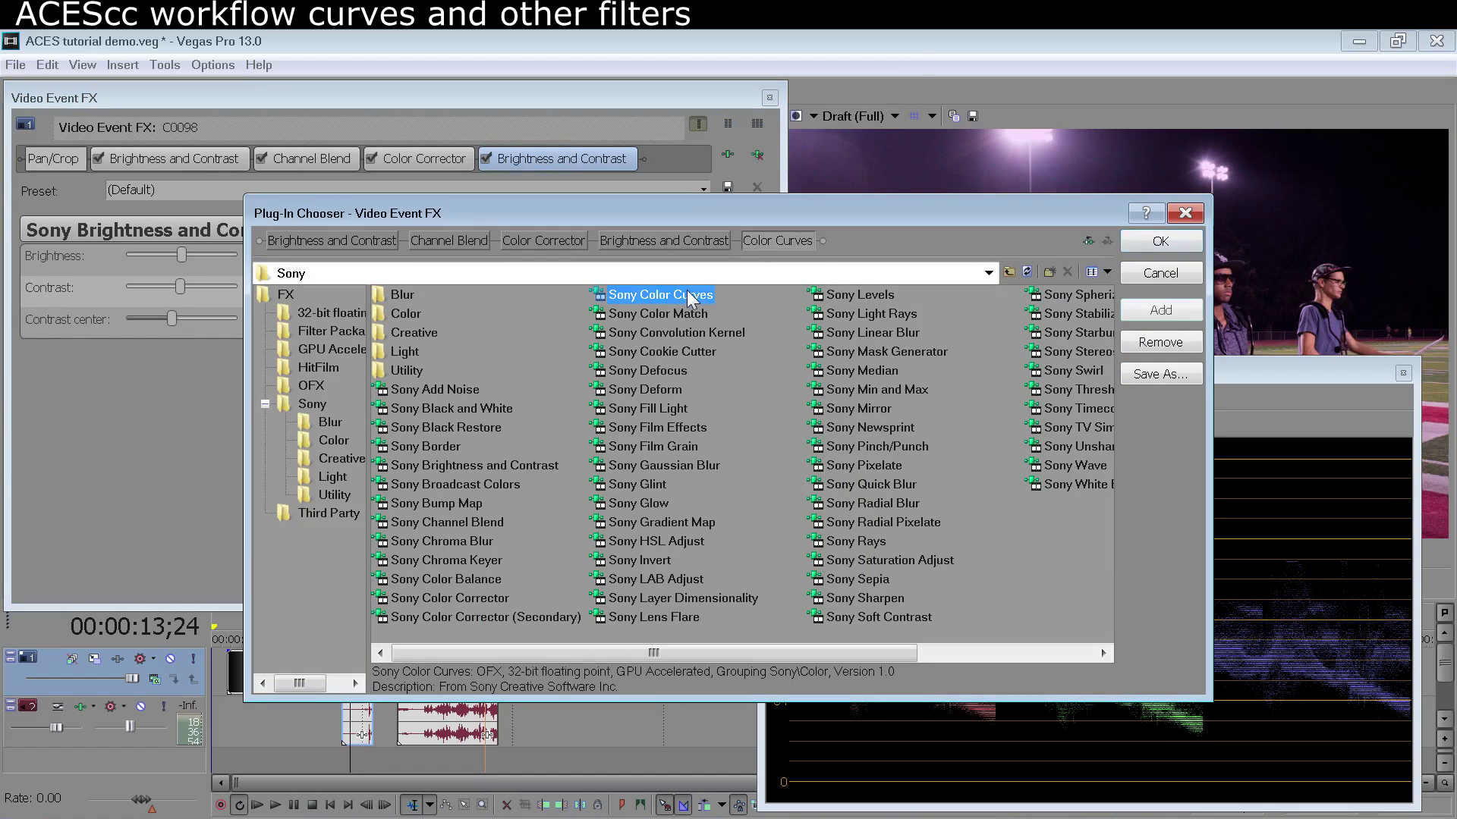
left_click(1161, 241)
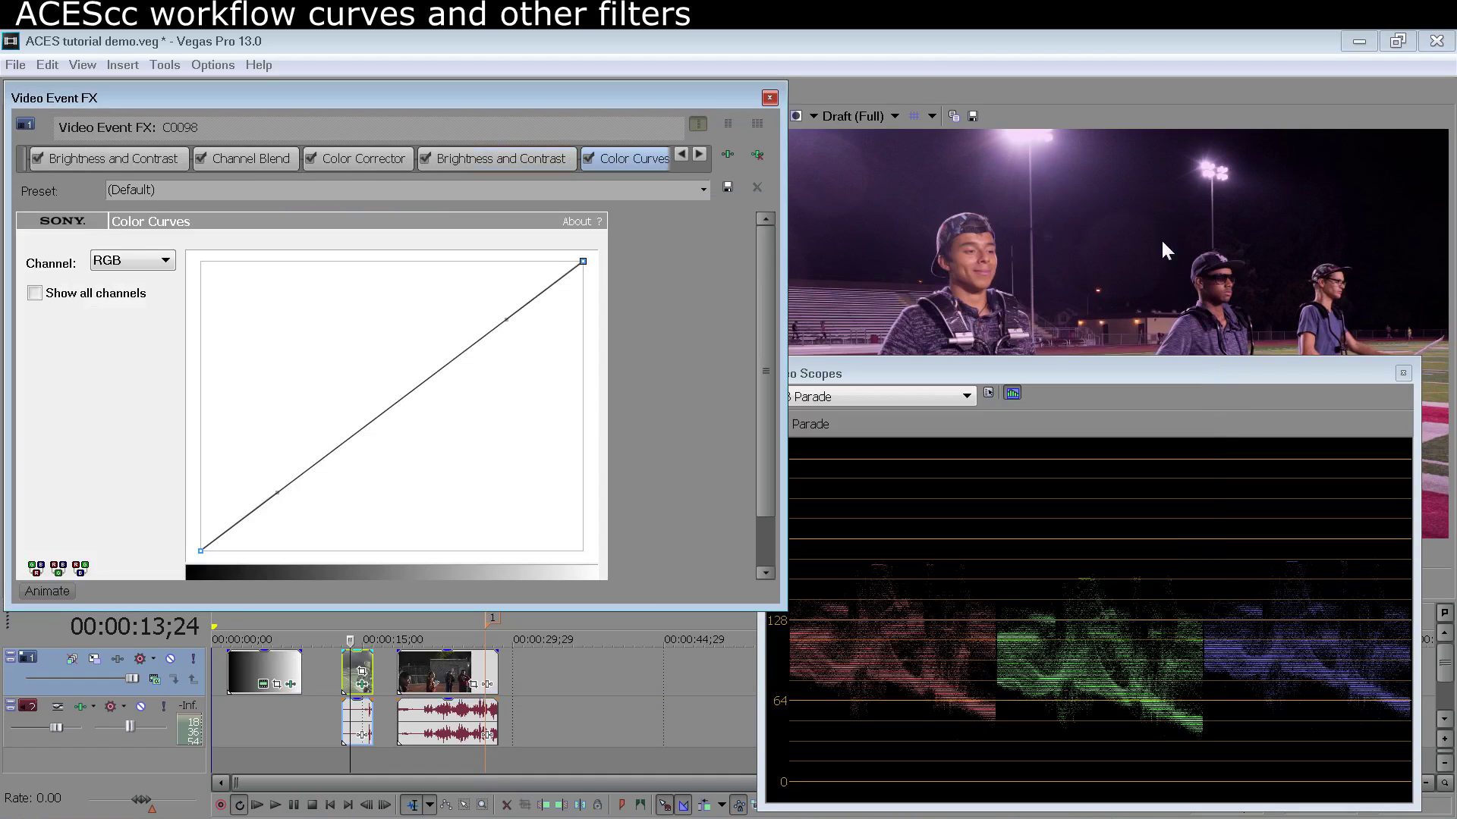